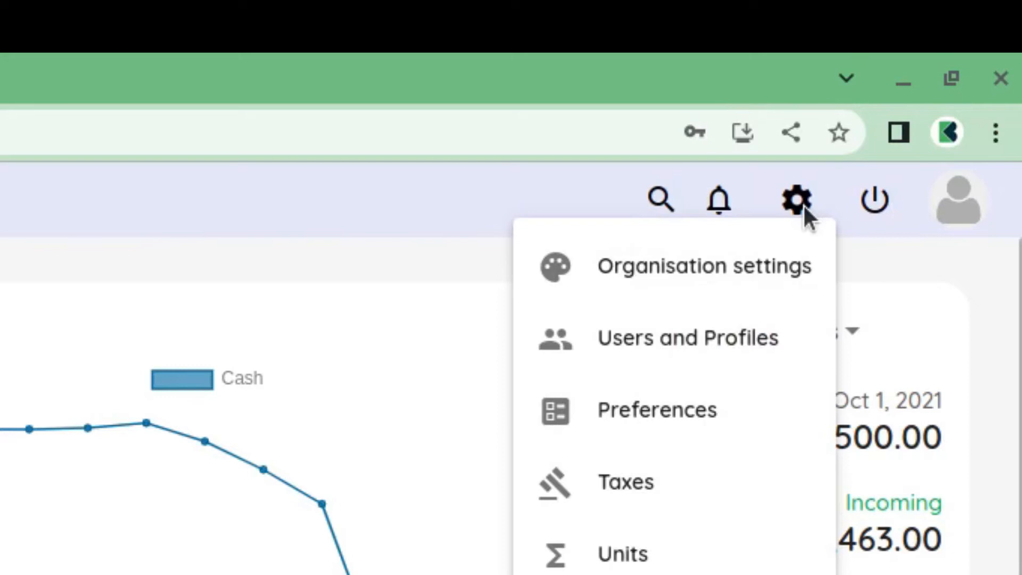
Step: Disable the Estimates, Sales Orders, Delivery Challans and Purchase Orders modules in the general preferences and save
left_click(705, 410)
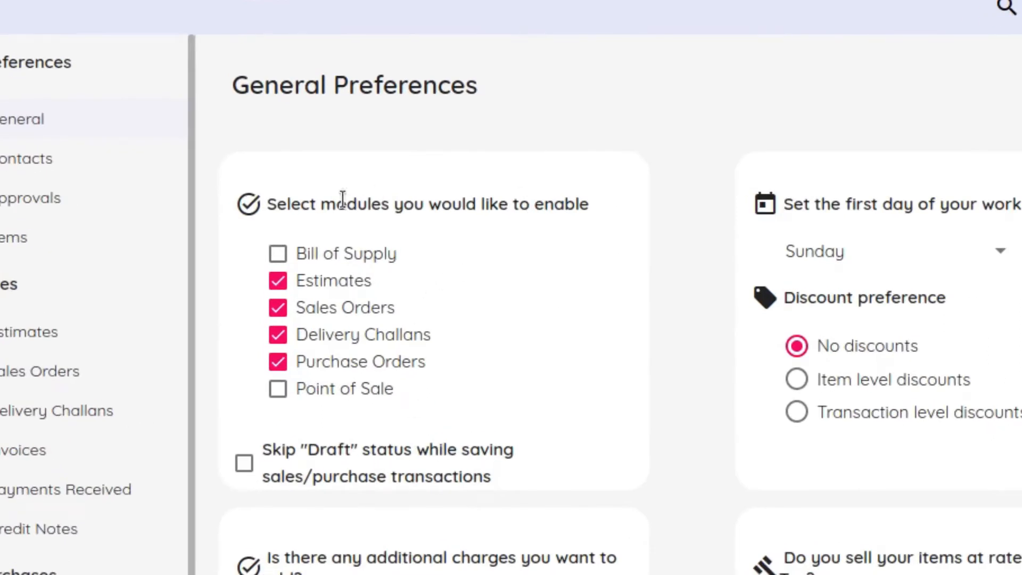
left_click(336, 291)
left_click(347, 311)
left_click(353, 338)
left_click(357, 367)
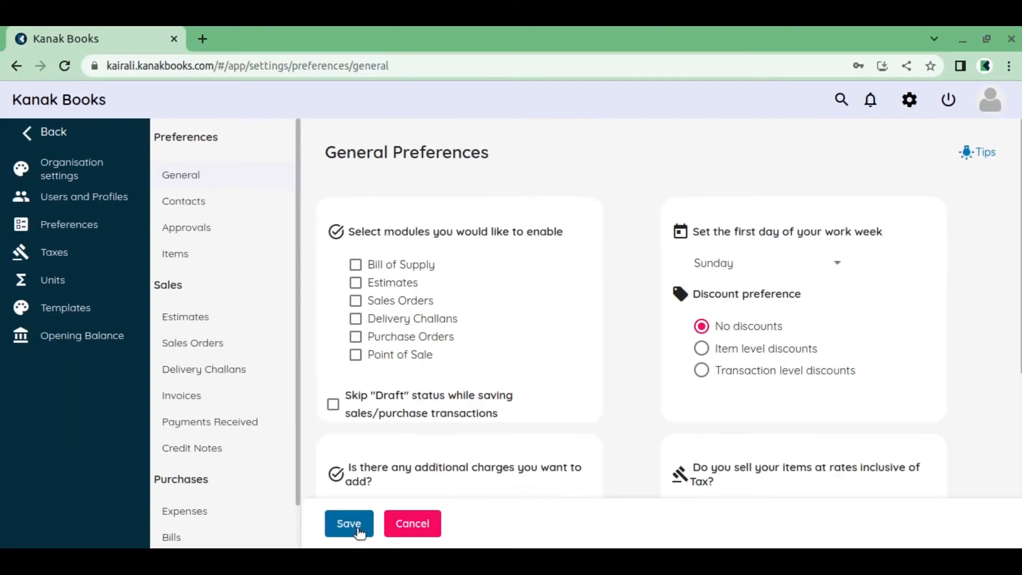
left_click(358, 532)
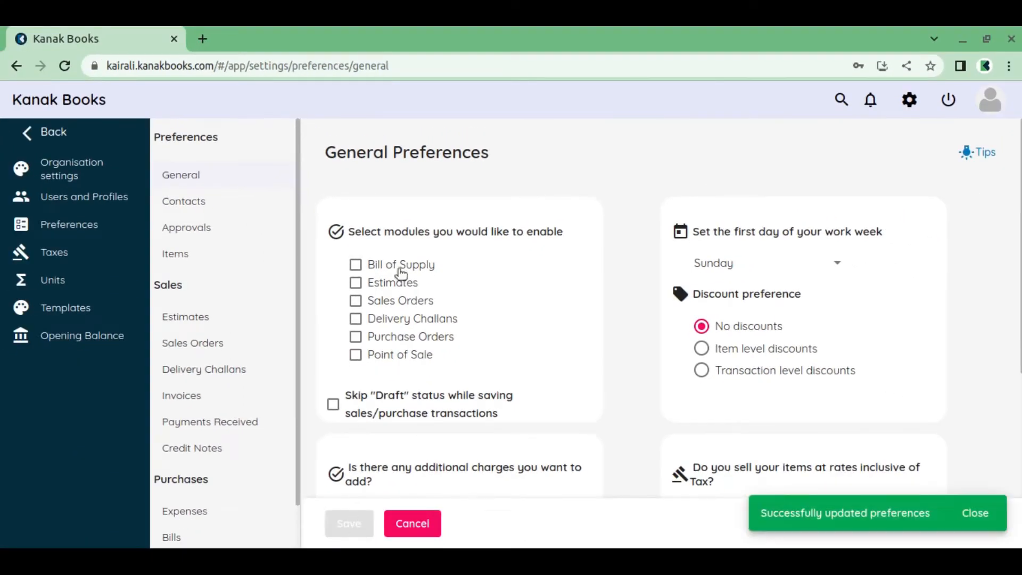
Step: Check which modules the Sales and Purchases sections list and which document types can be created from the invoices list
left_click(51, 141)
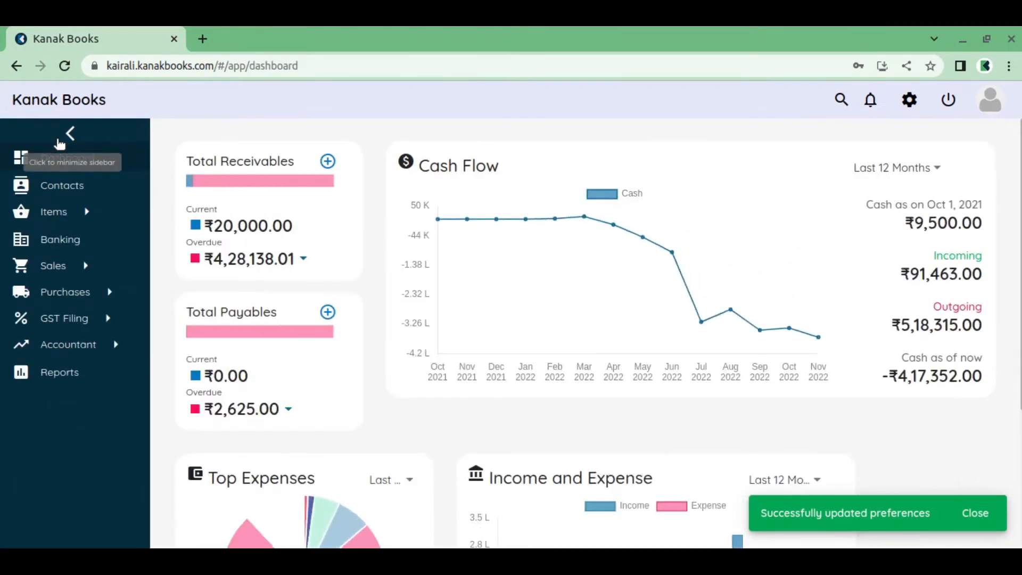
left_click(80, 268)
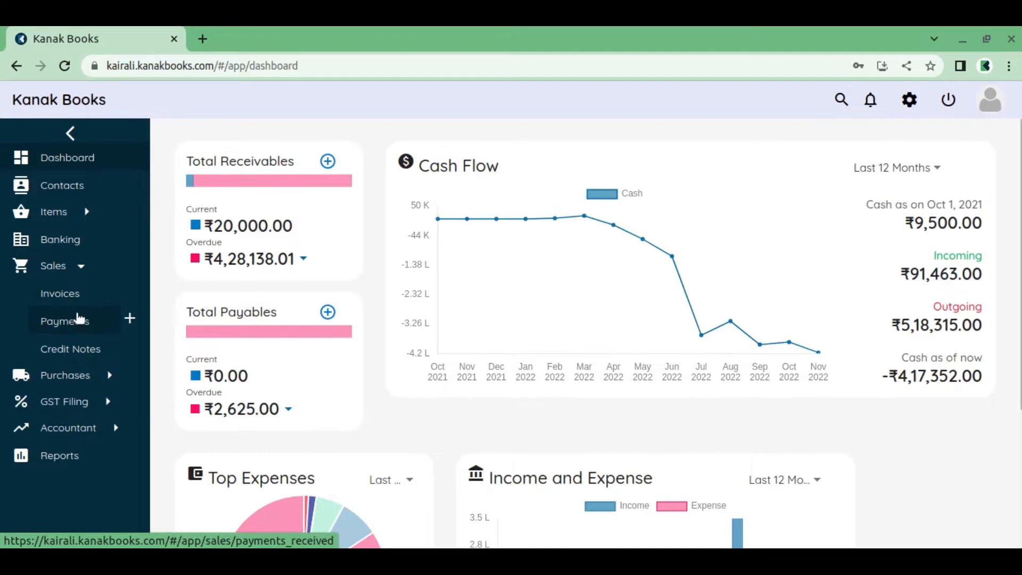
left_click(104, 375)
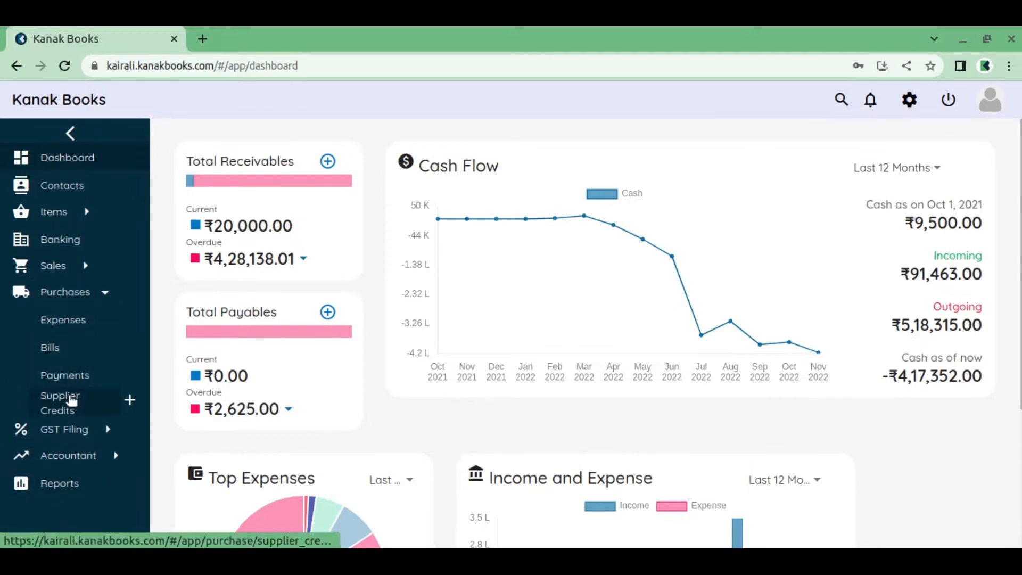
left_click(85, 269)
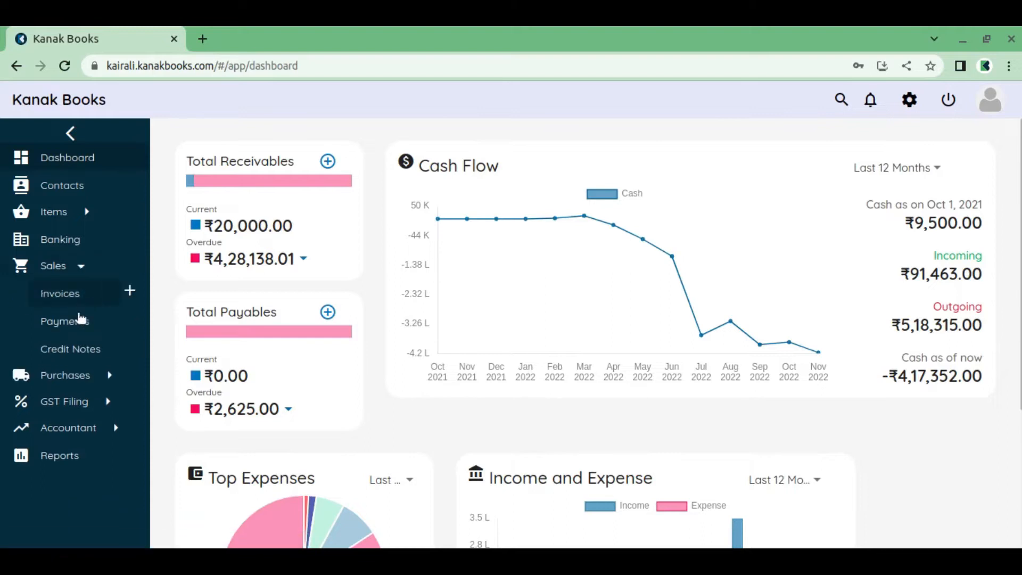
left_click(73, 299)
left_click(932, 262)
left_click(596, 287)
Step: Enable the Bill of Supply, Estimates, Sales Orders, Delivery Challans, Purchase Orders and Point of Sale modules in the general preferences and save
left_click(910, 99)
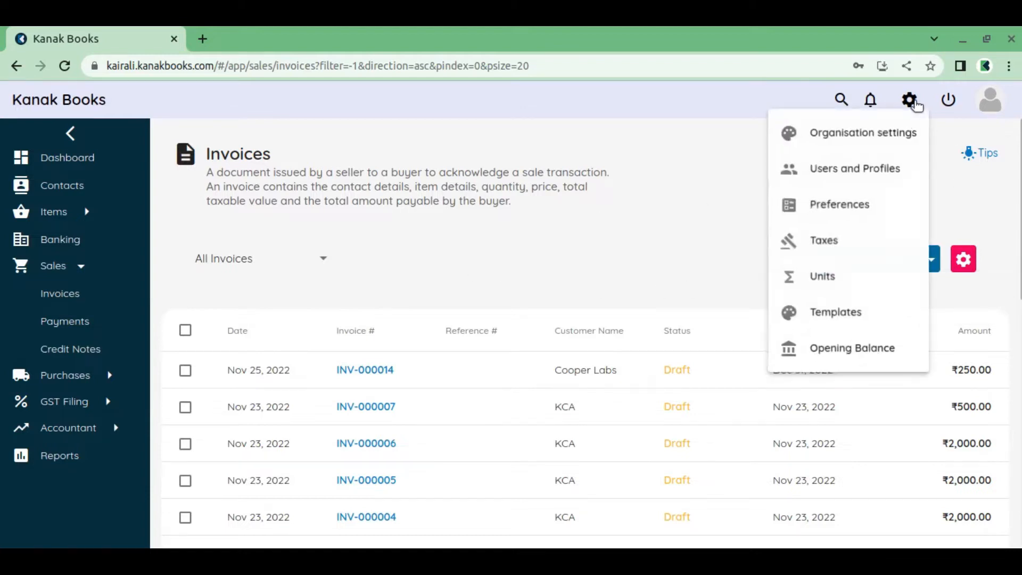
left_click(851, 214)
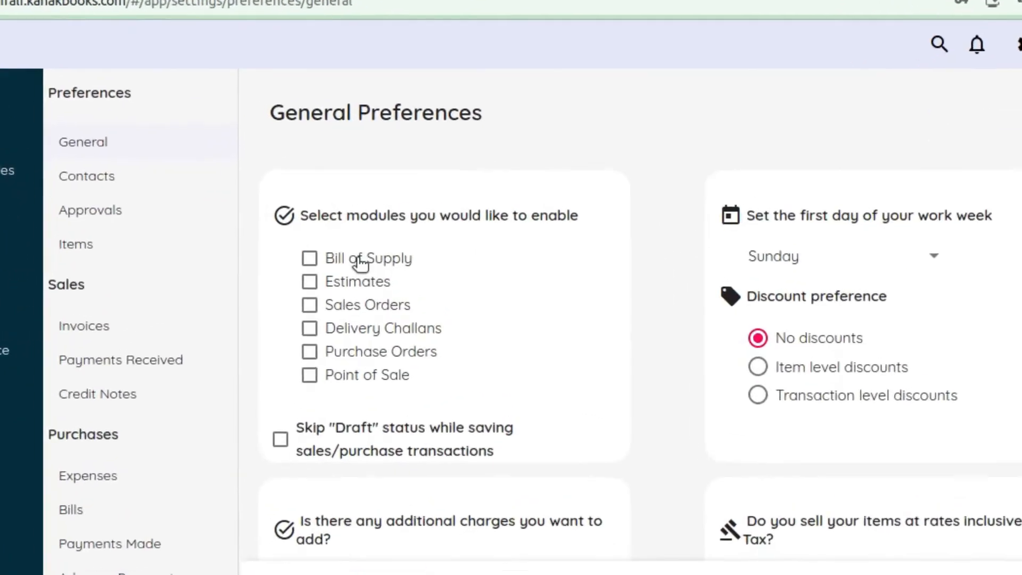
left_click(395, 266)
left_click(393, 283)
left_click(341, 314)
left_click(349, 335)
left_click(358, 366)
left_click(360, 401)
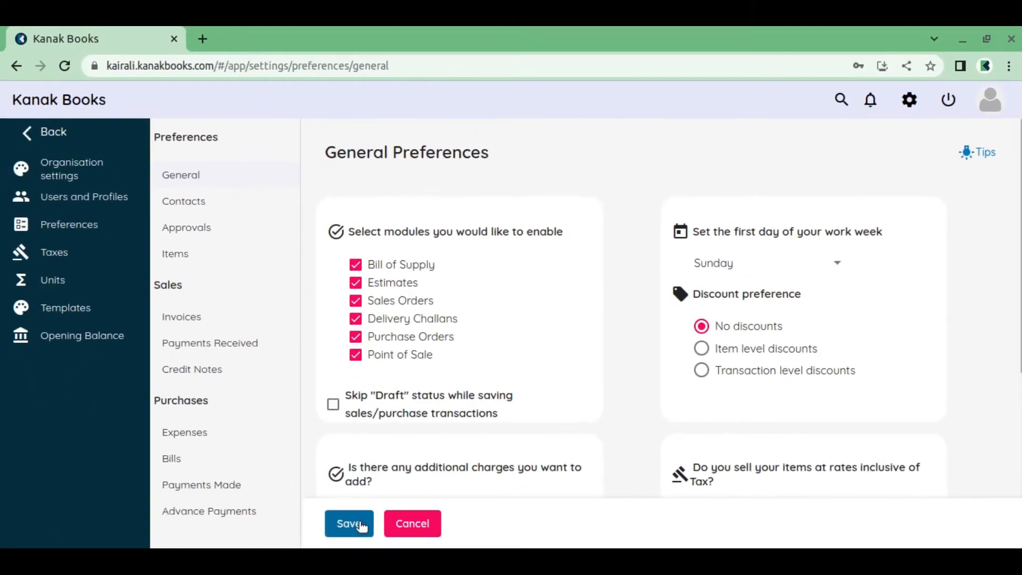
left_click(361, 526)
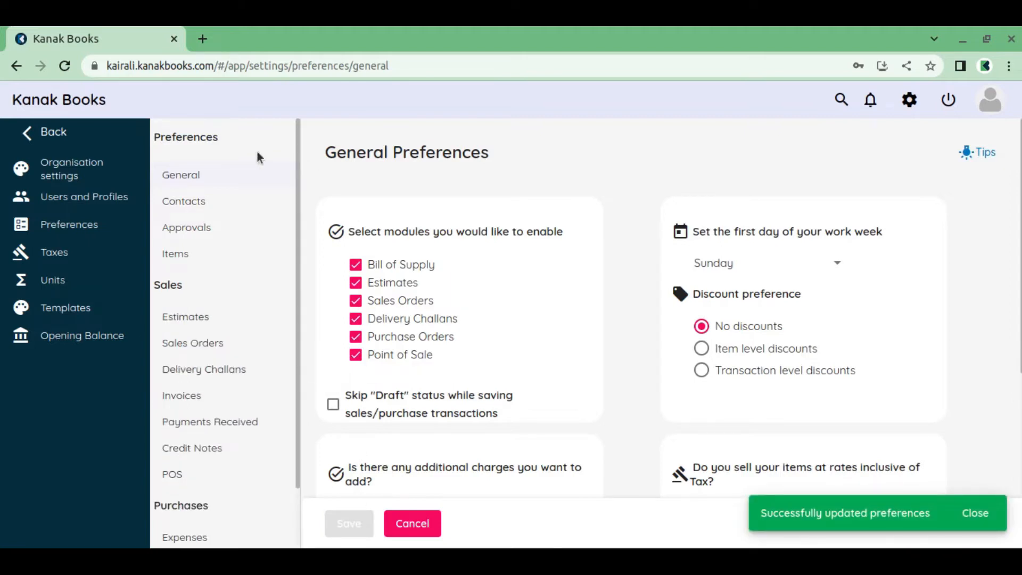
Step: Check the POS and Sales modules, viewing the estimates, sales orders and the document types that can be created from the invoices list
left_click(49, 138)
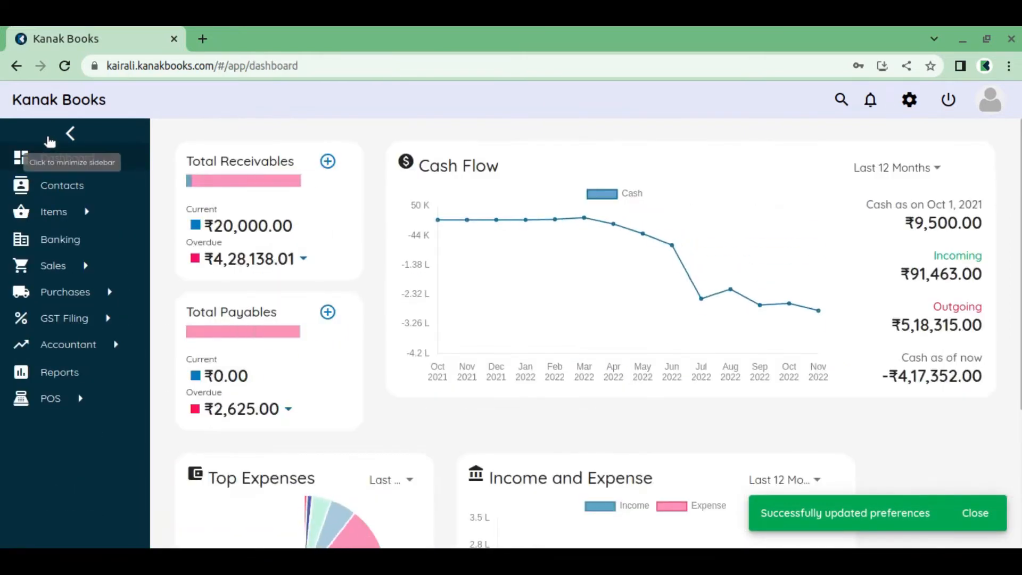
left_click(79, 400)
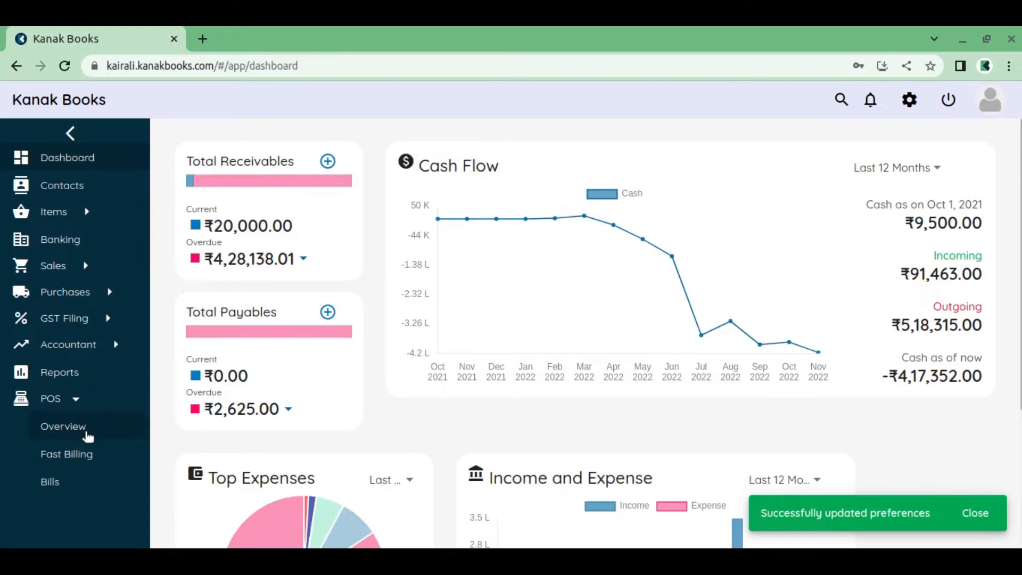
left_click(80, 266)
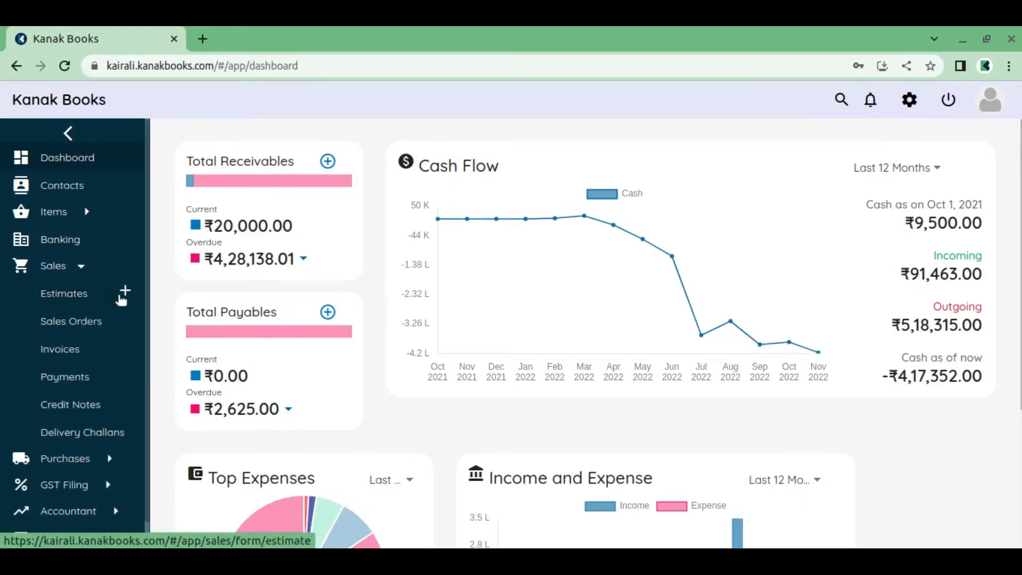
left_click(68, 296)
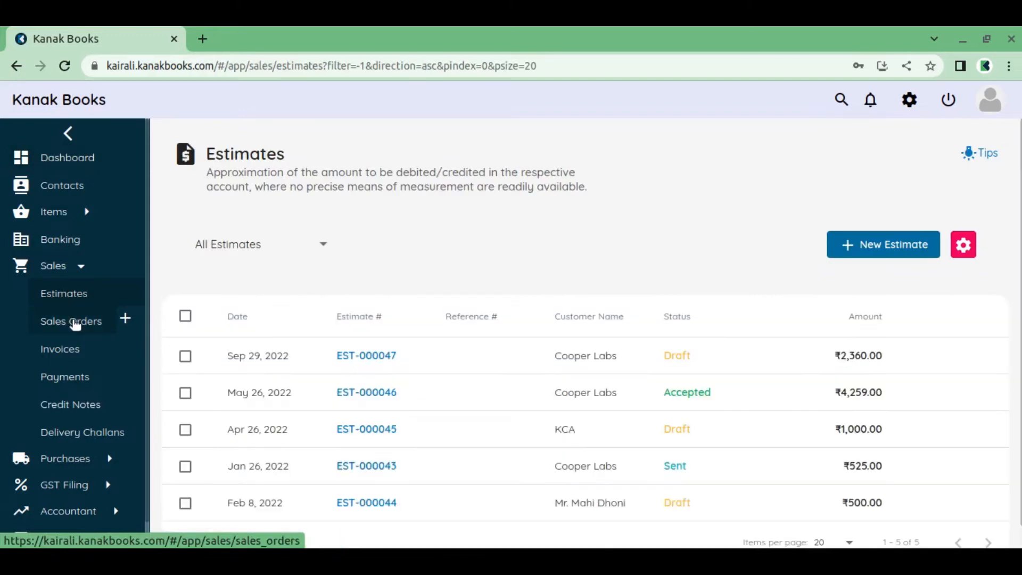
left_click(75, 323)
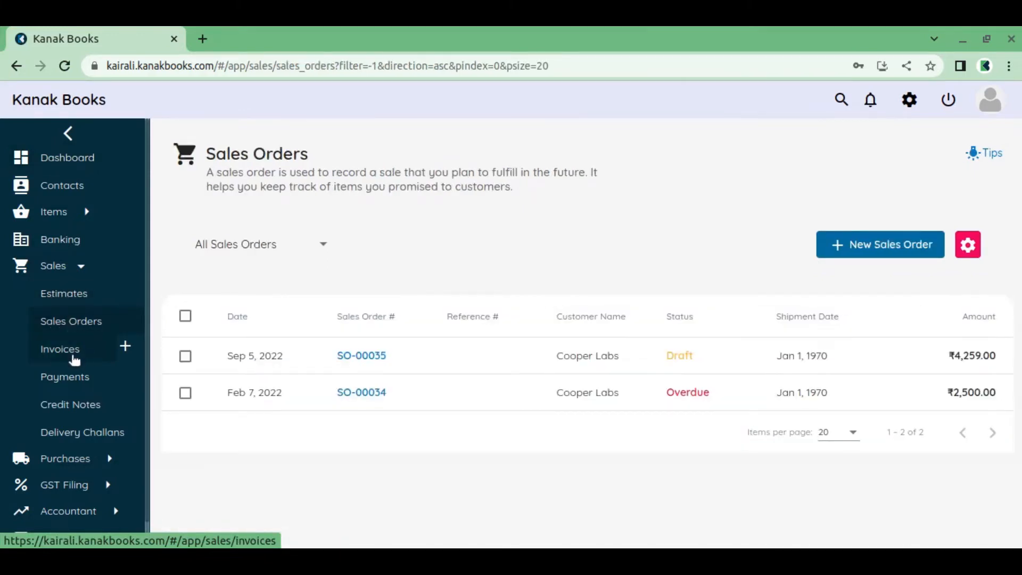
left_click(74, 361)
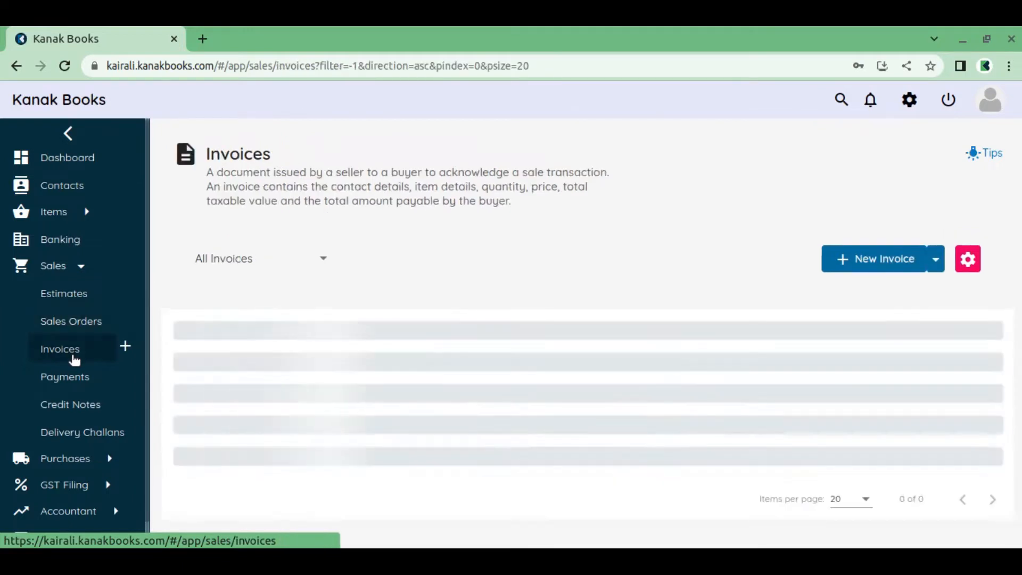
left_click(932, 261)
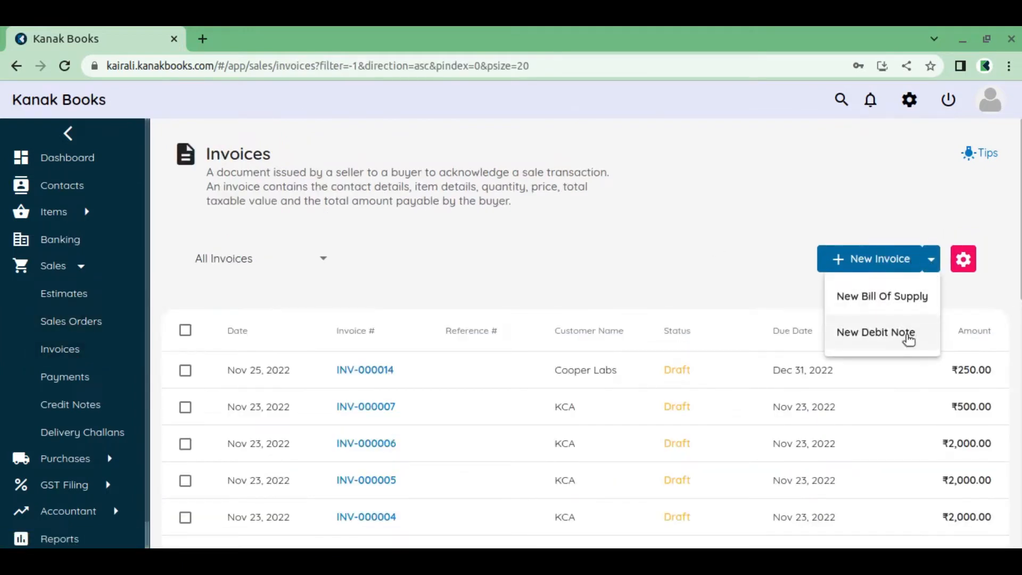
Step: Check the modules listed under Purchases and view the purchase orders list
left_click(92, 467)
left_click(91, 459)
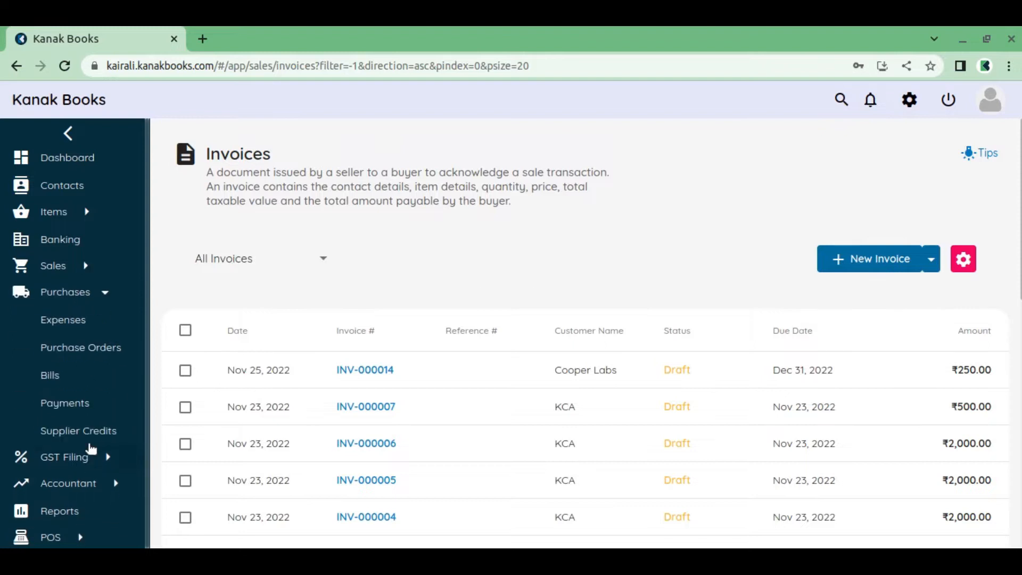
left_click(73, 351)
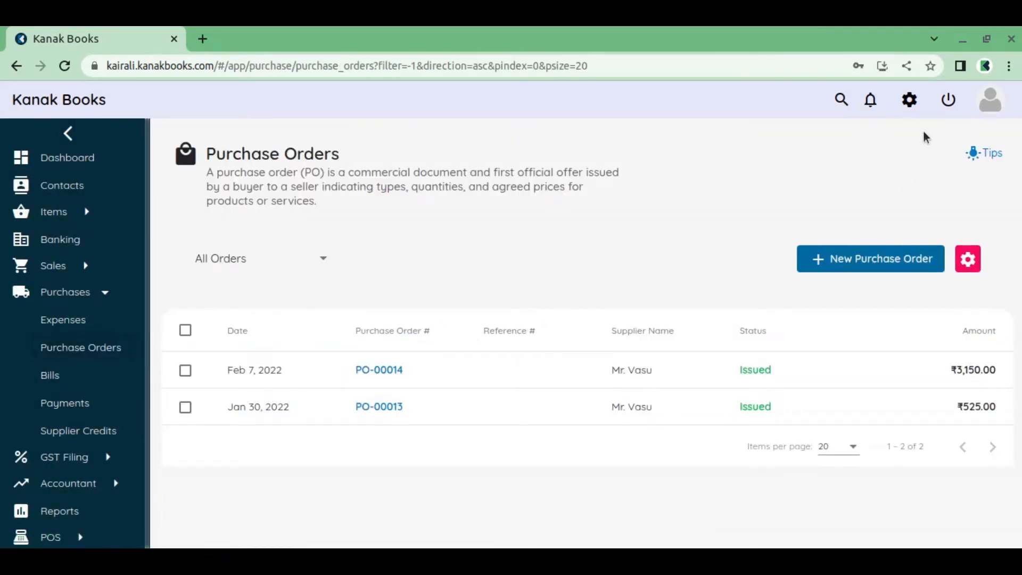
Step: Turn on skipping the "Draft" status while saving sales/purchase transactions in the general preferences and save
left_click(910, 101)
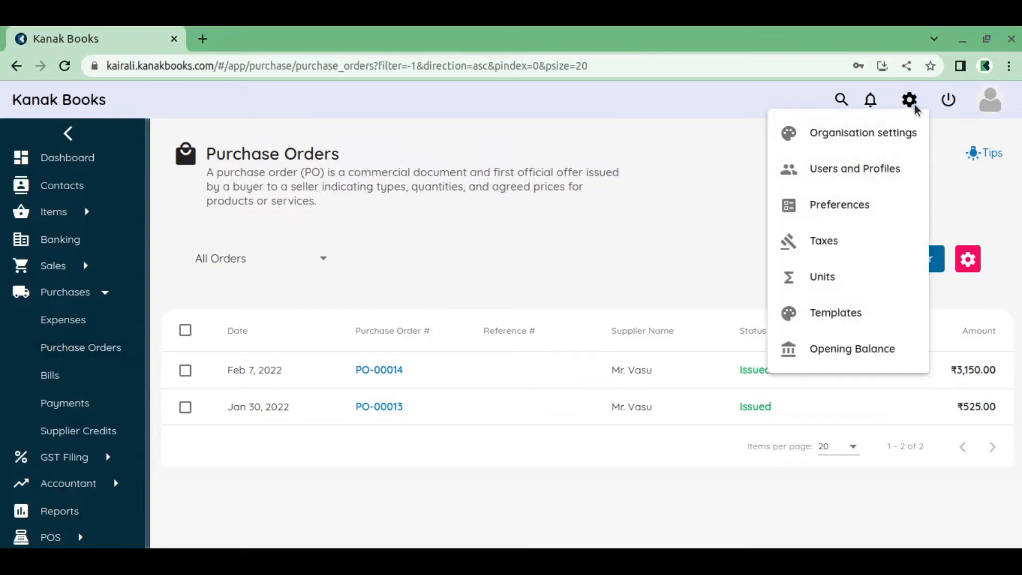
left_click(859, 208)
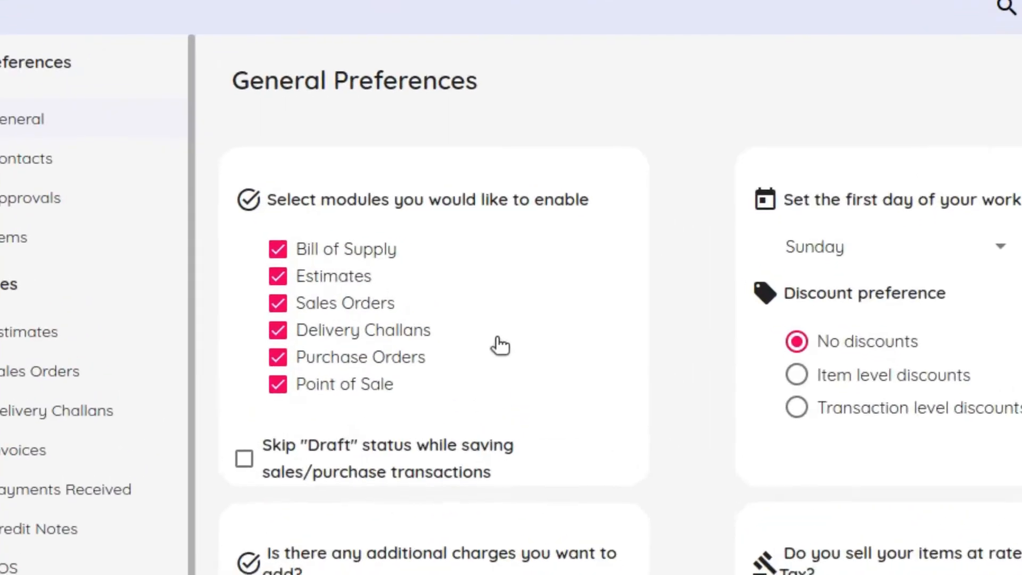
scroll(504, 326, "down", 2)
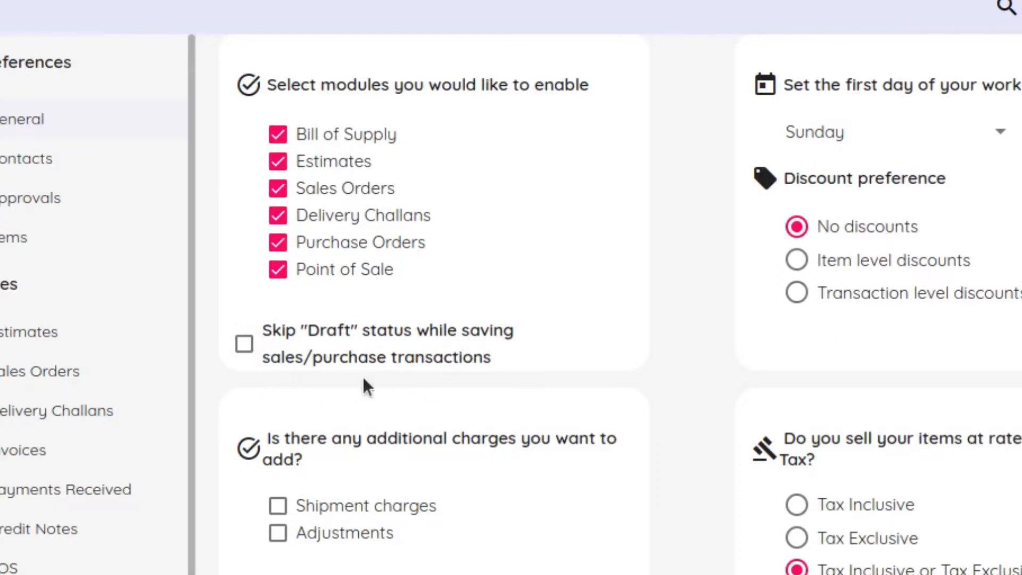
left_click(244, 352)
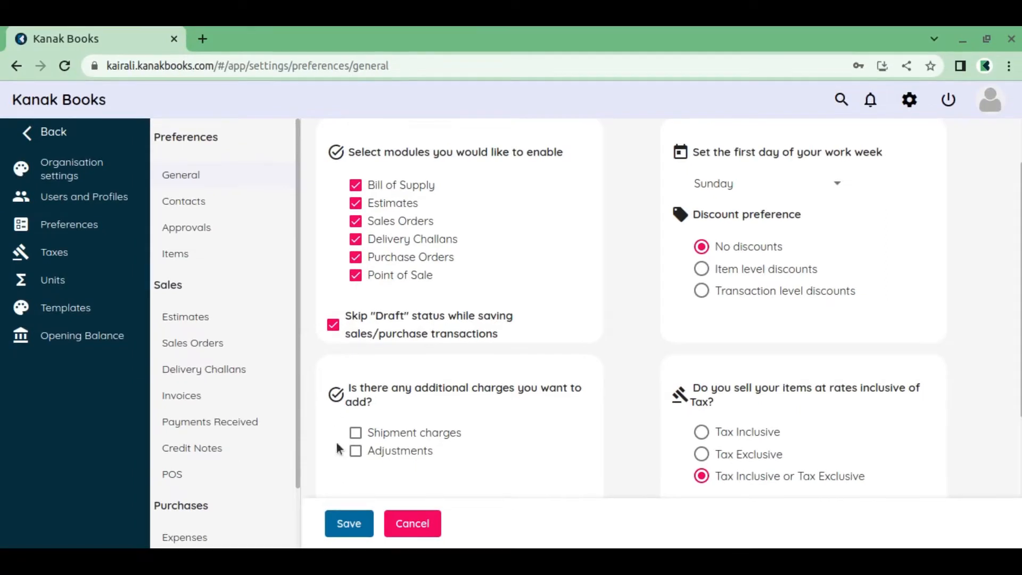
left_click(356, 529)
Step: Create a new sales invoice for customer KCA with the payment terms "Due end of next month"
left_click(66, 133)
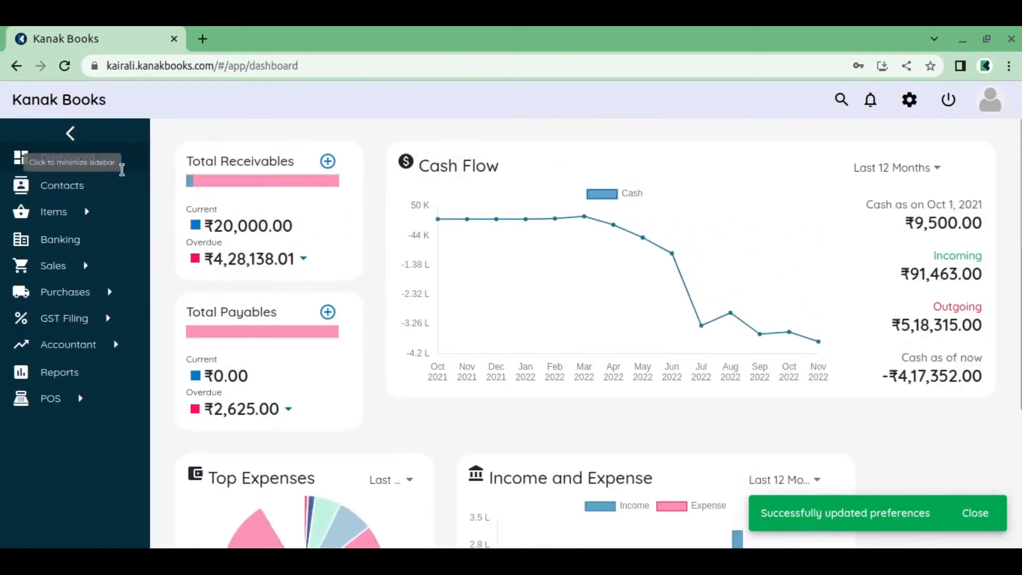
left_click(99, 268)
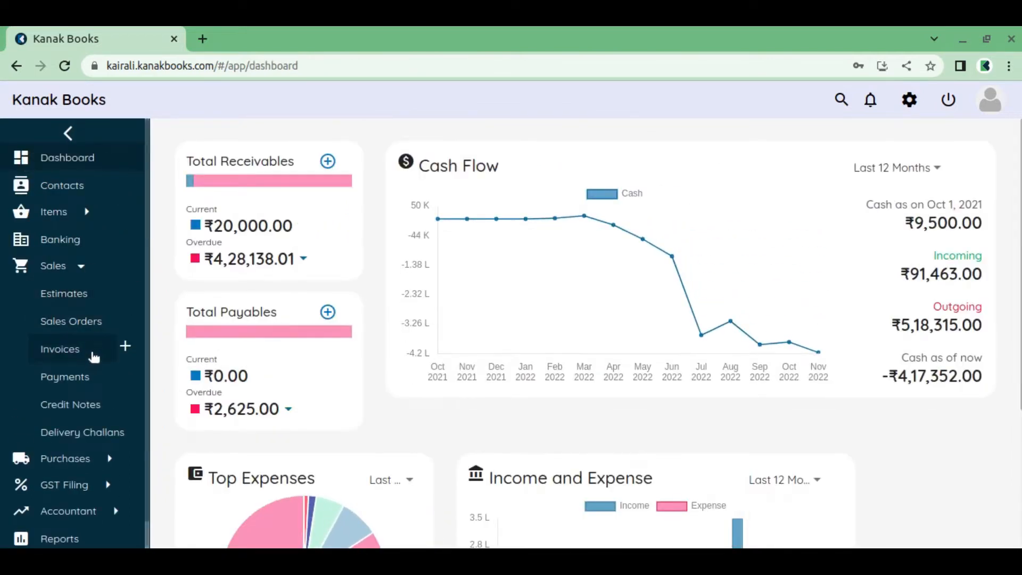
left_click(125, 348)
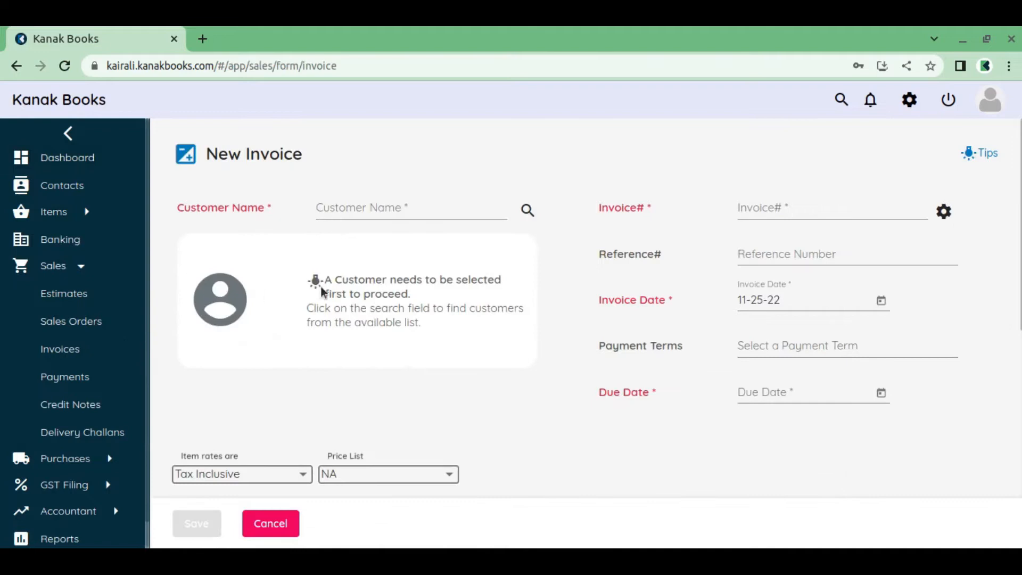
left_click(385, 208)
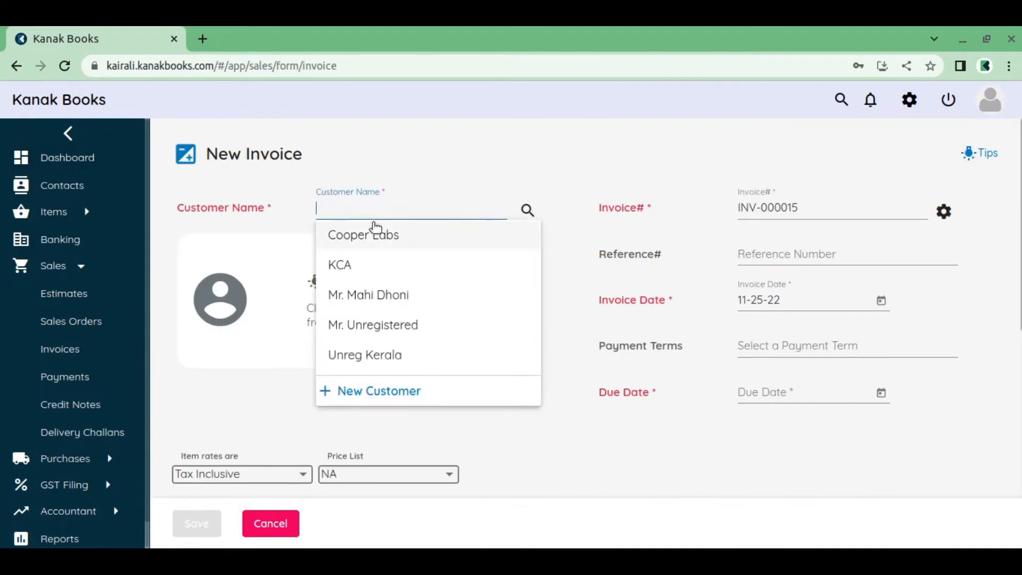
left_click(367, 264)
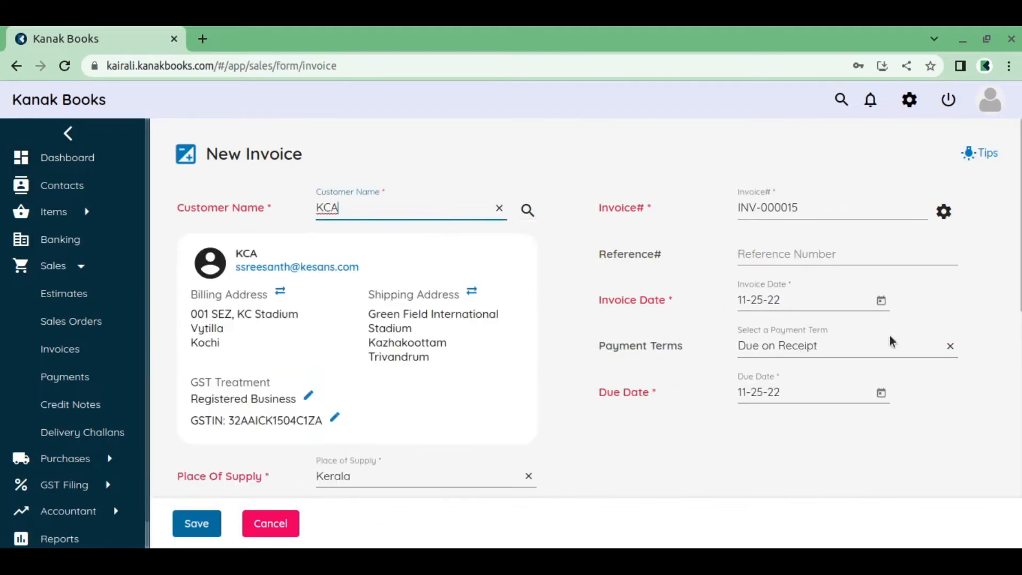
left_click(949, 350)
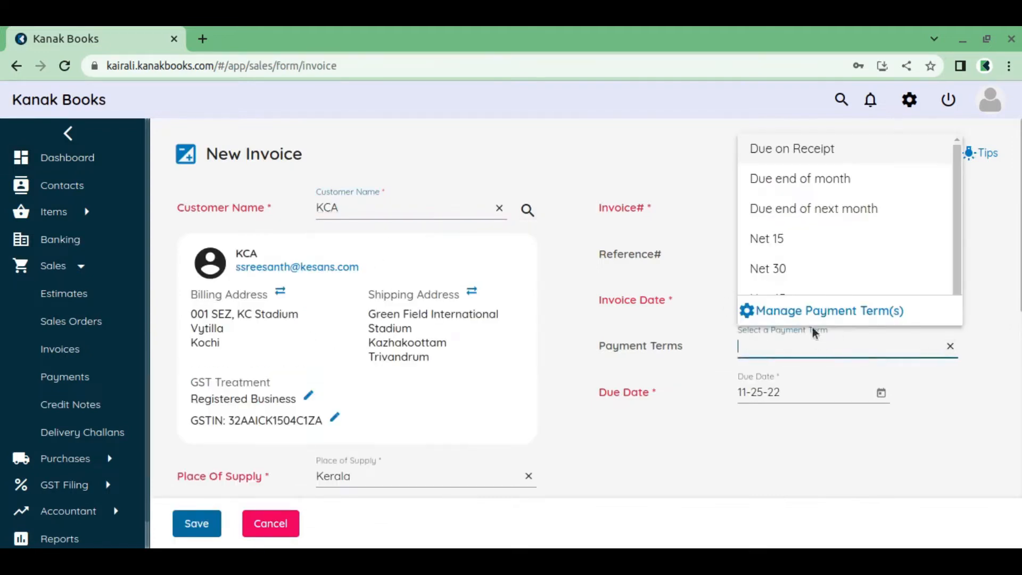
left_click(840, 217)
Step: Add the Cotton Fabric item to the first line of the invoice
scroll(680, 321, "down", 4)
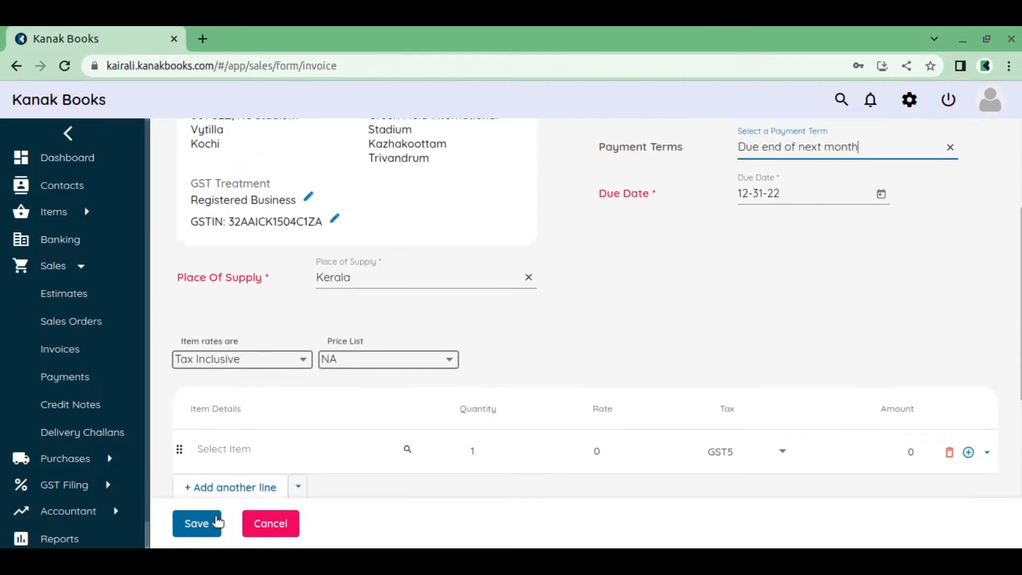
scroll(298, 434, "down", 2)
scroll(254, 394, "down", 2)
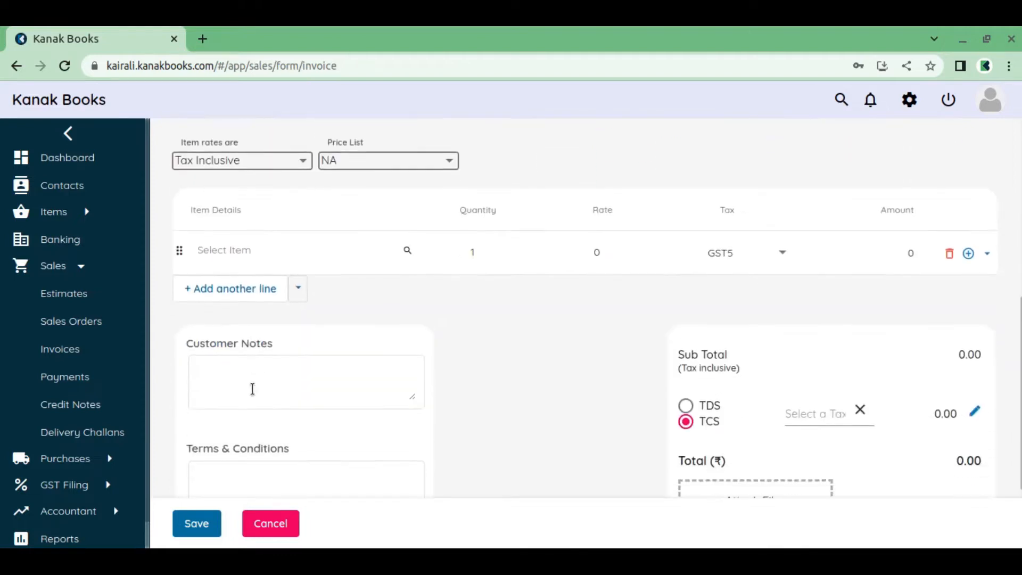
left_click(286, 248)
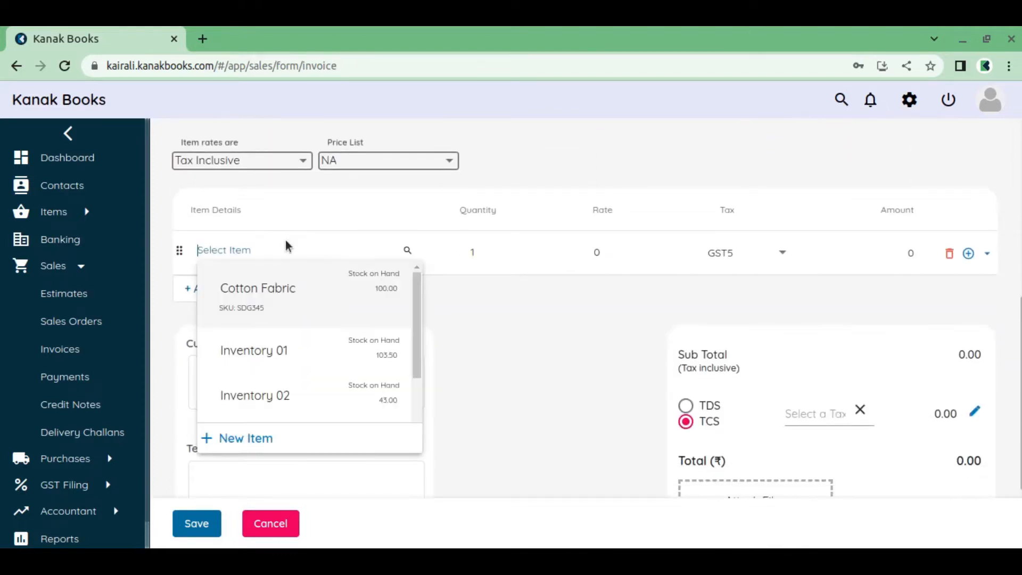
left_click(298, 312)
scroll(521, 283, "down", 2)
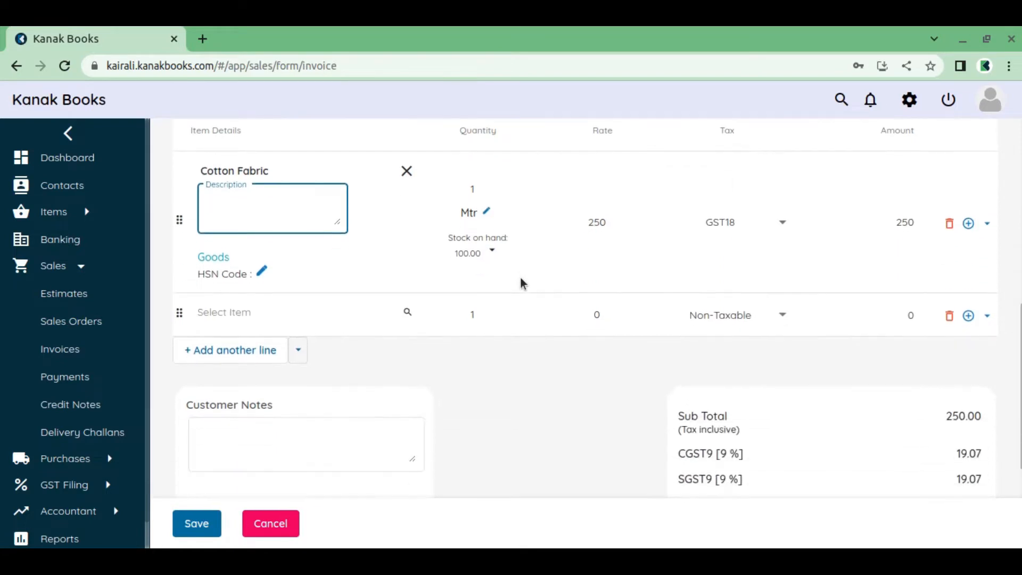
scroll(521, 283, "down", 3)
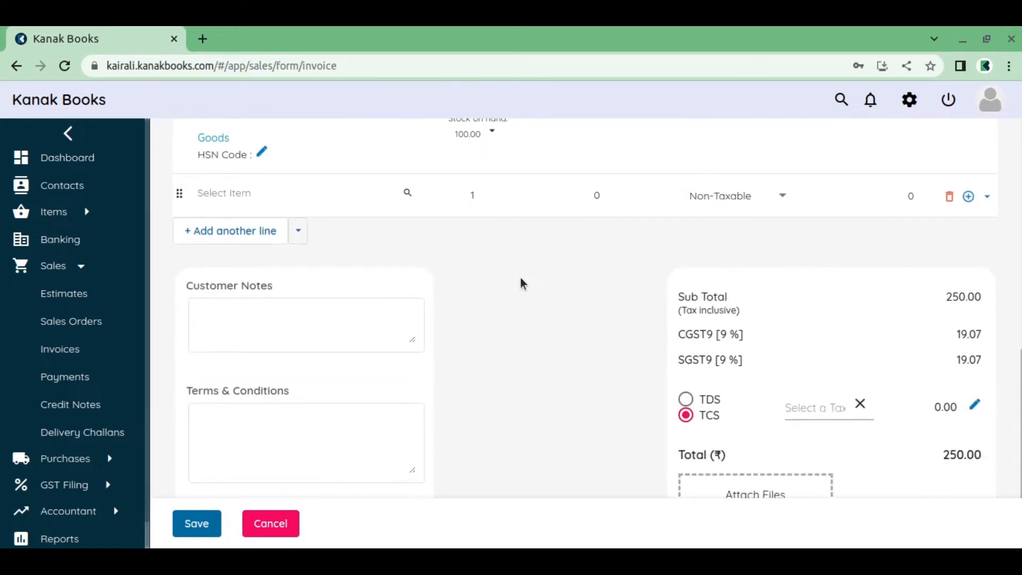
Step: Save the new invoice for KCA and check its status in the invoice view
scroll(522, 283, "up", 5)
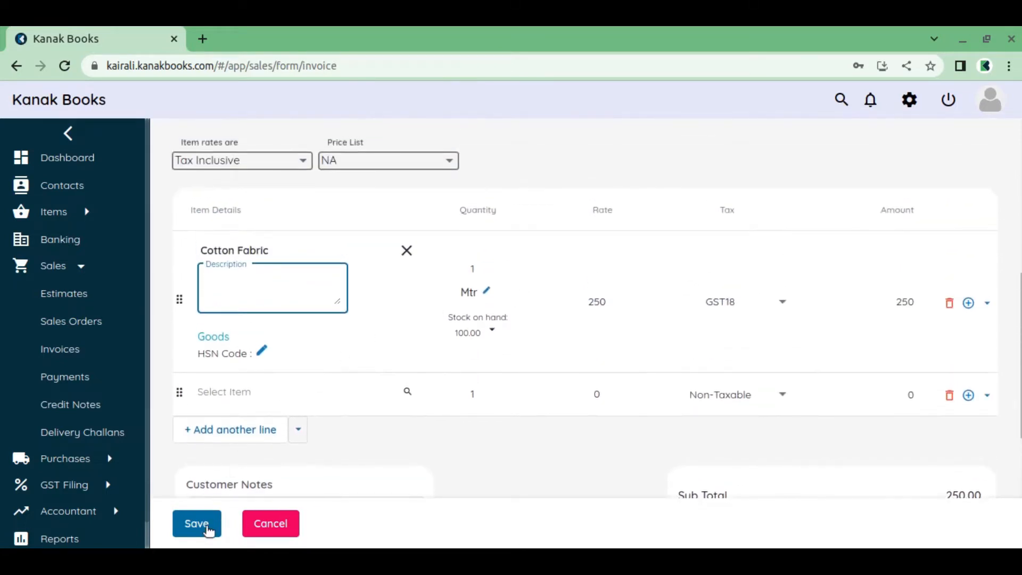
left_click(208, 527)
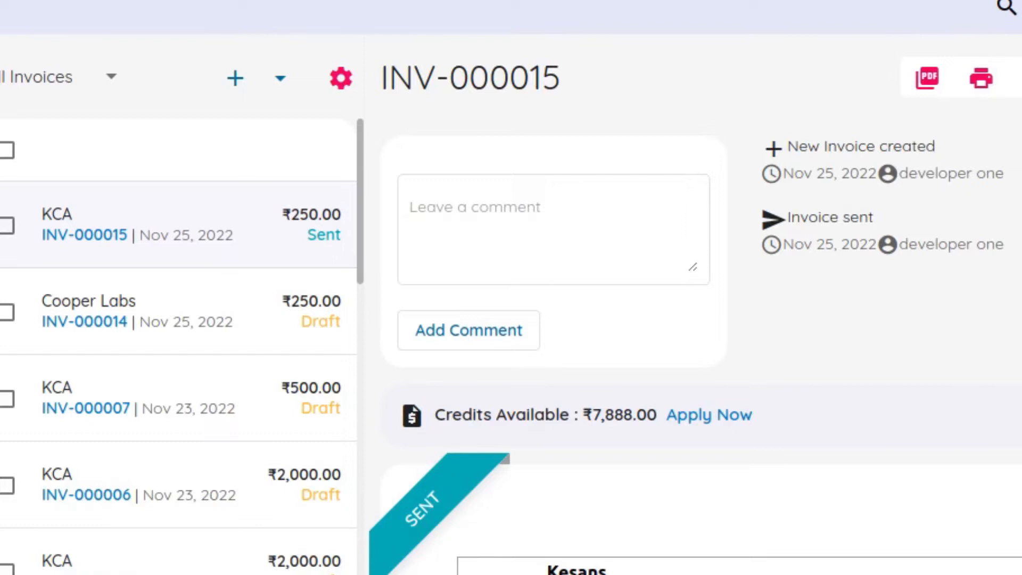
scroll(627, 430, "down", 3)
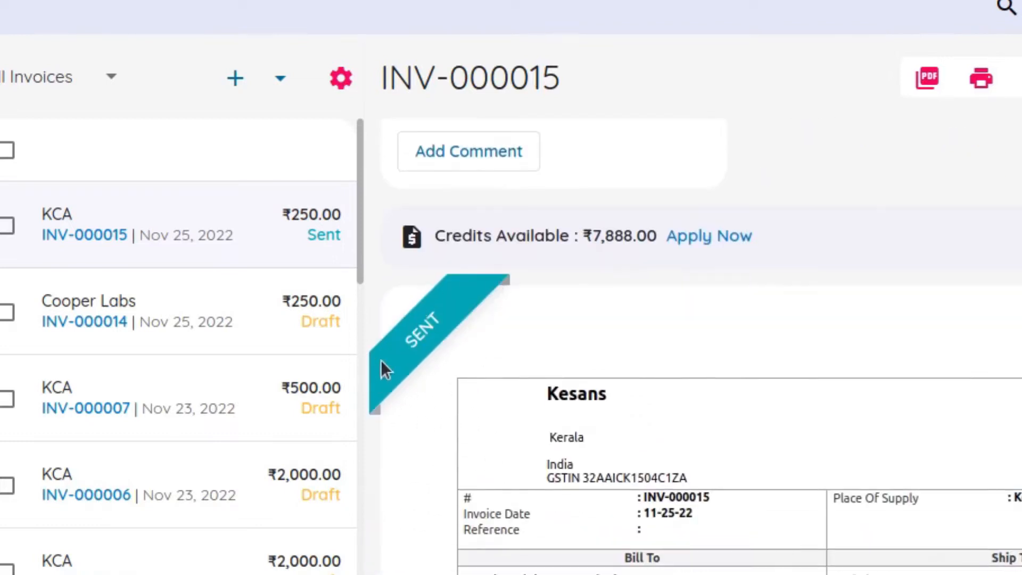
scroll(637, 390, "up", 3)
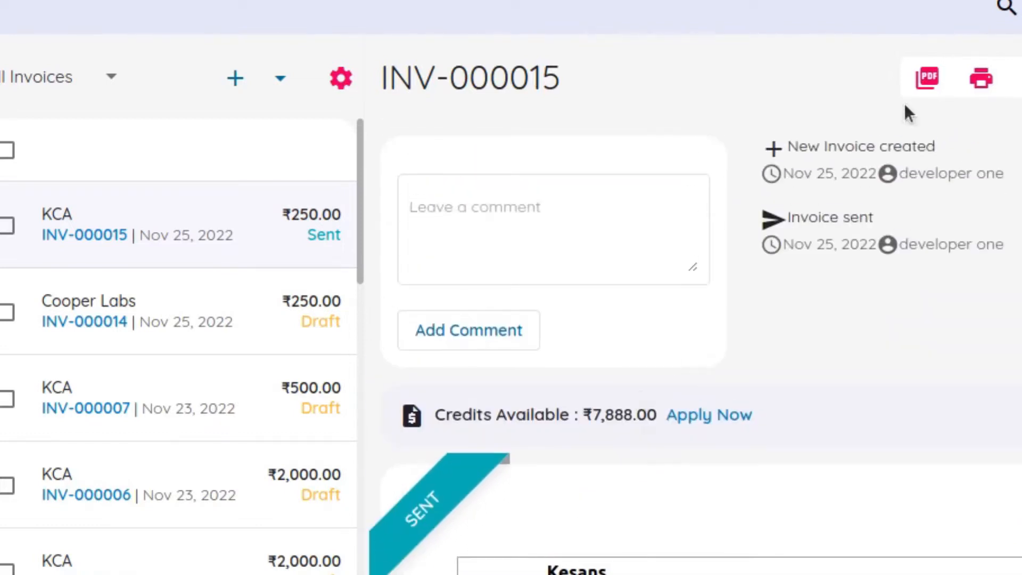
Step: Enable the additional charges "Shipment charges" and "Adjustments" in the general preferences and save
left_click(911, 101)
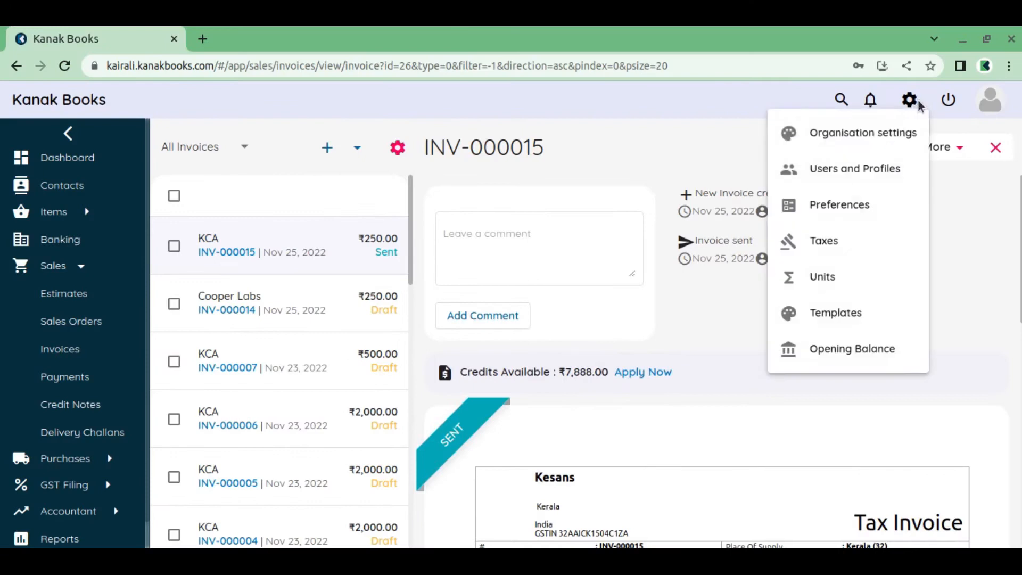
left_click(856, 205)
scroll(544, 311, "down", 2)
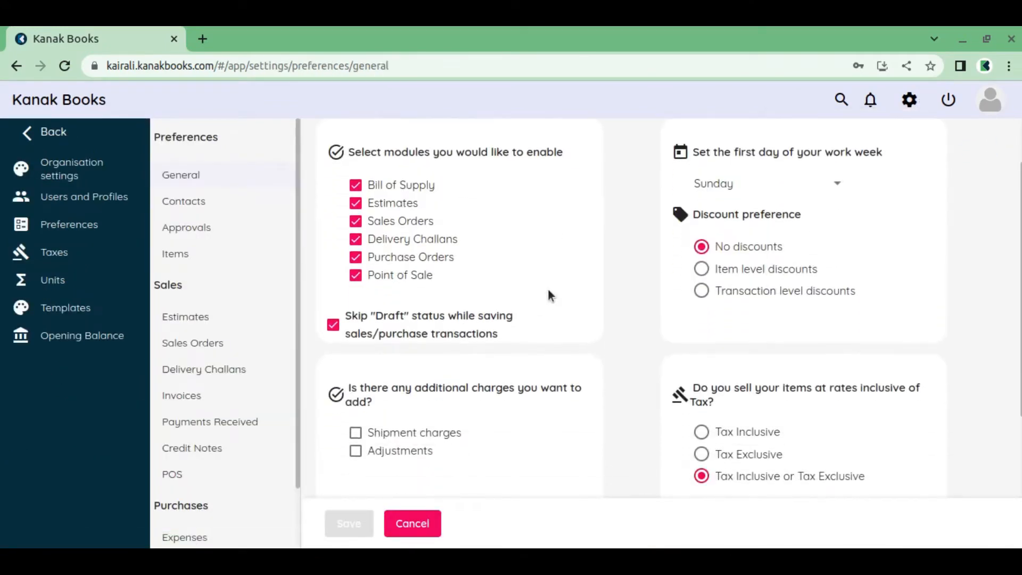
scroll(553, 289, "down", 2)
scroll(548, 295, "down", 3)
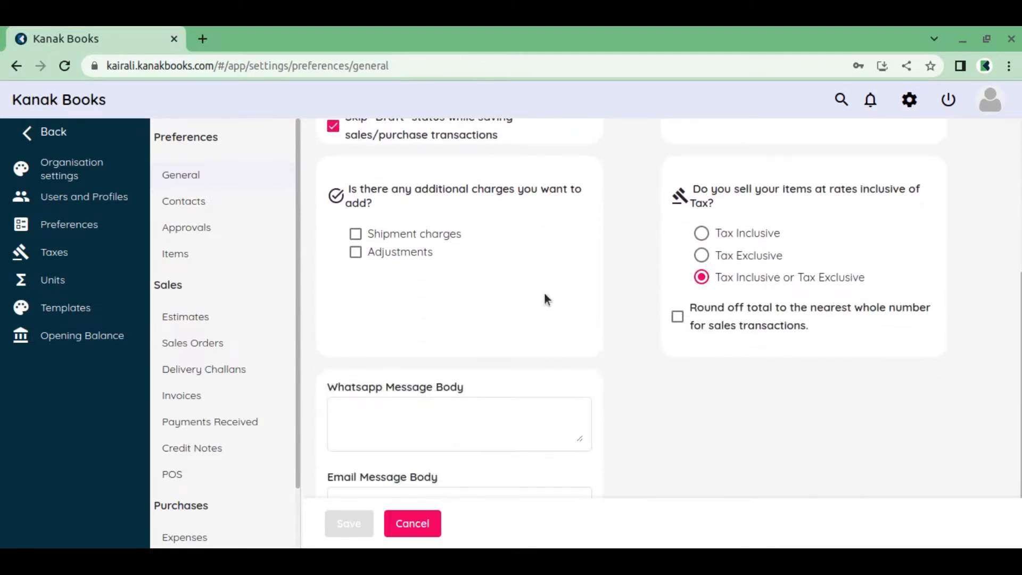
scroll(544, 293, "up", 1)
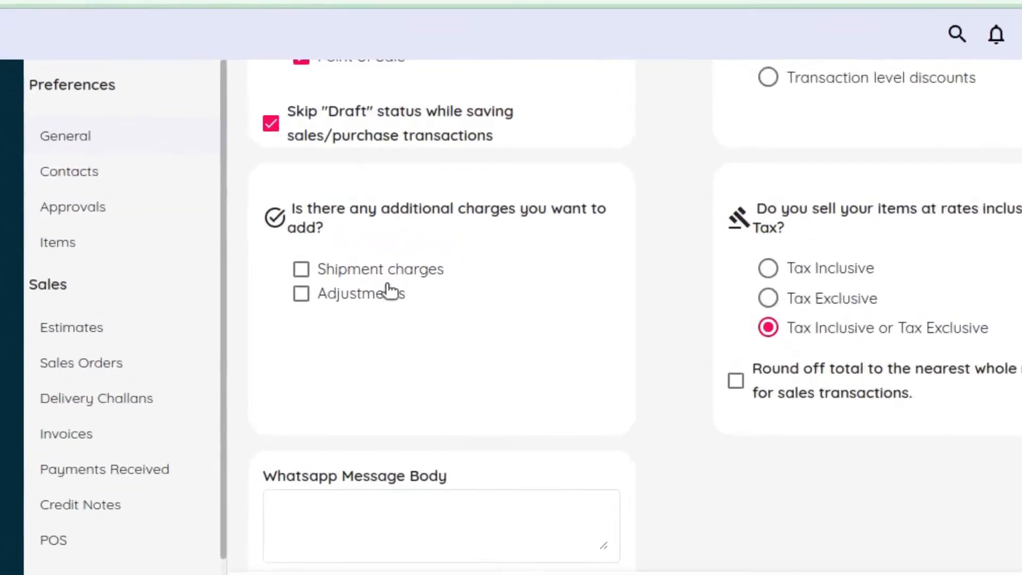
left_click(420, 276)
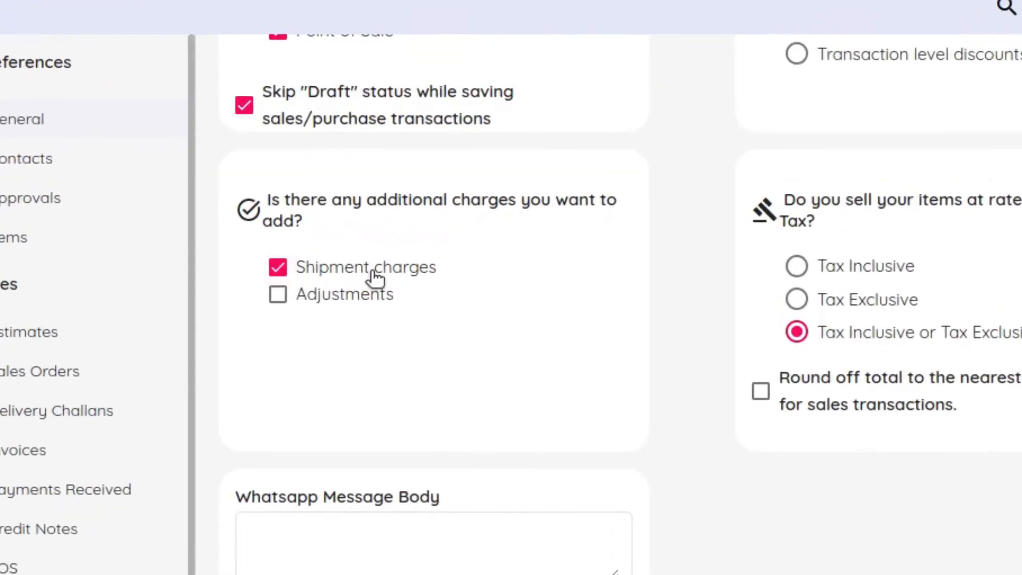
scroll(527, 290, "up", 2)
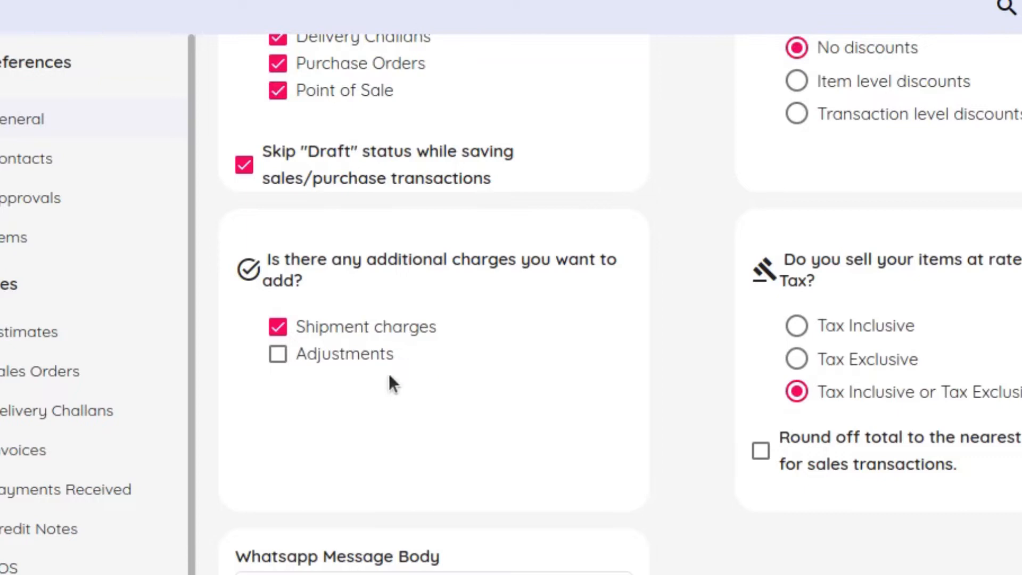
left_click(388, 362)
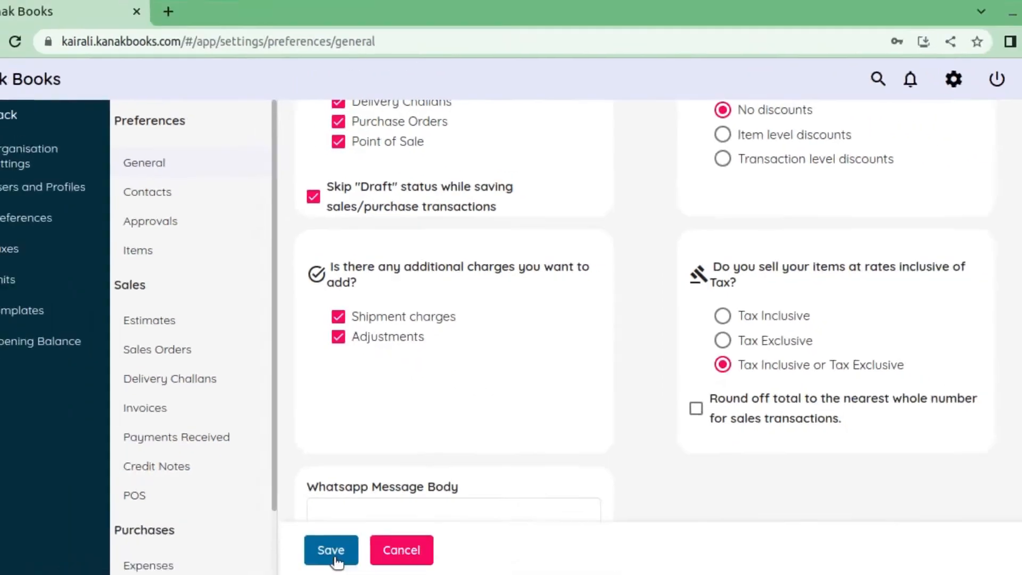
scroll(394, 405, "up", 2)
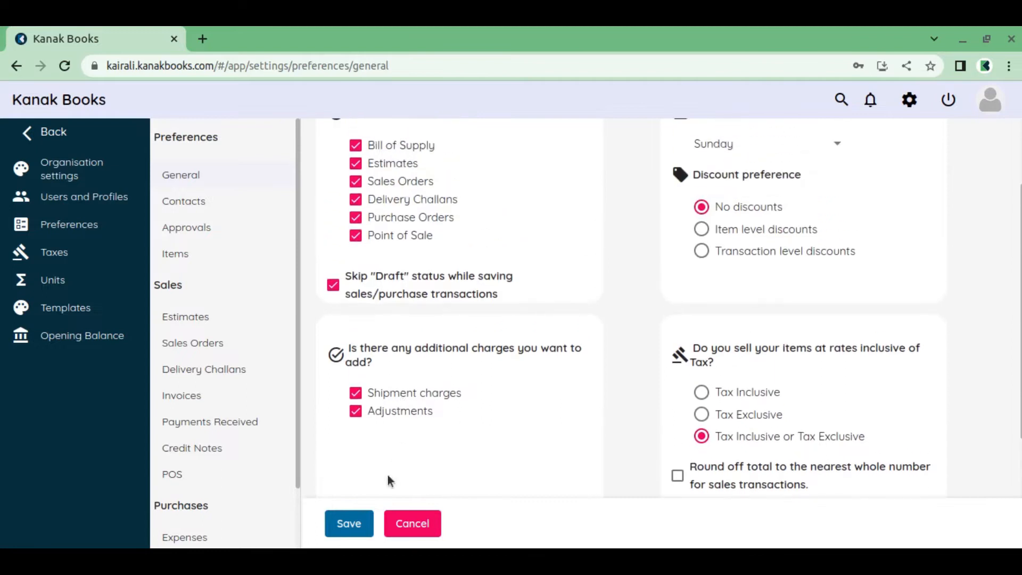
left_click(361, 523)
scroll(391, 407, "up", 3)
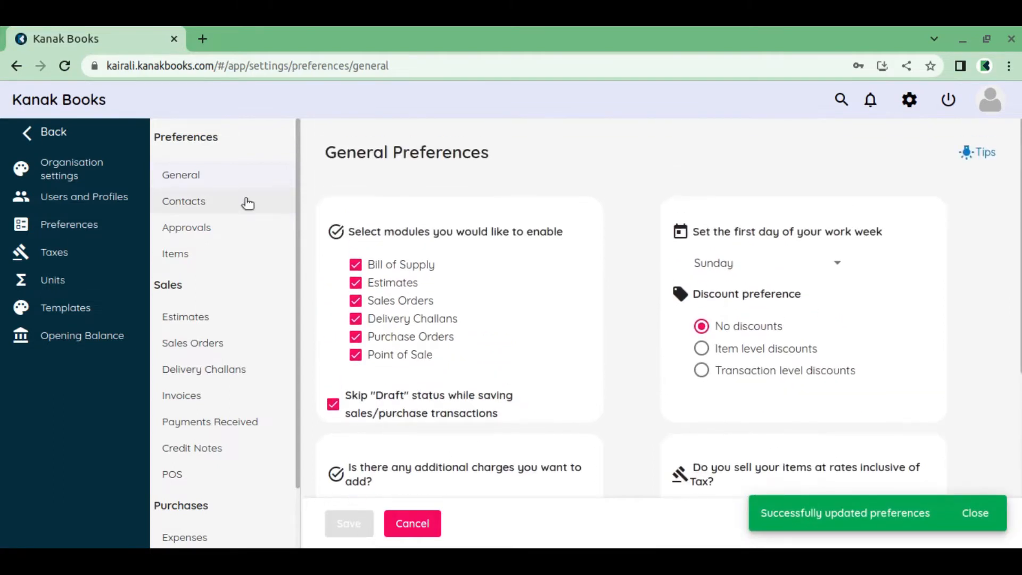
scroll(447, 304, "down", 2)
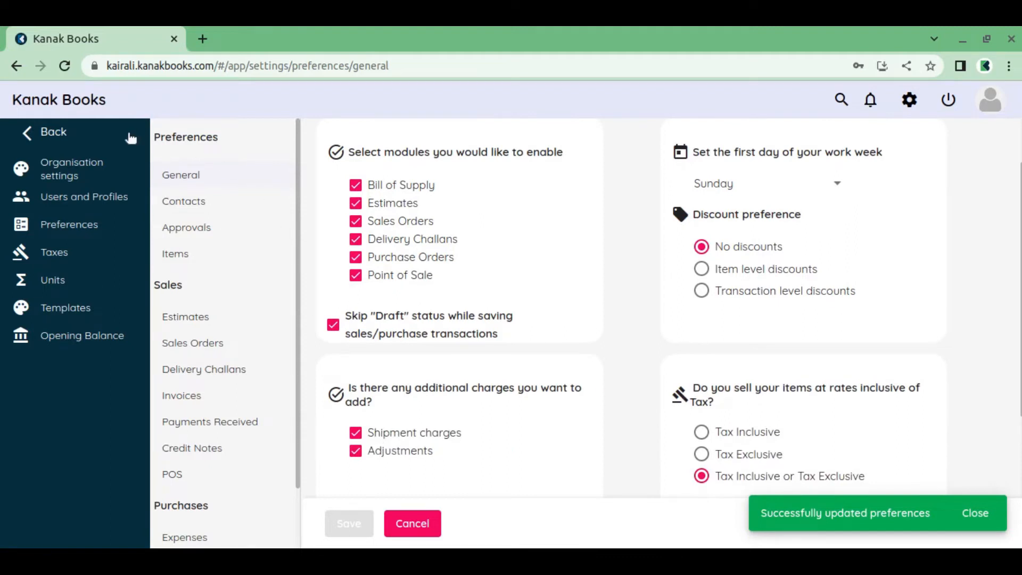
Step: Start another sales invoice for customer KCA and check the shipping charges and adjustment fields in its totals section
left_click(50, 133)
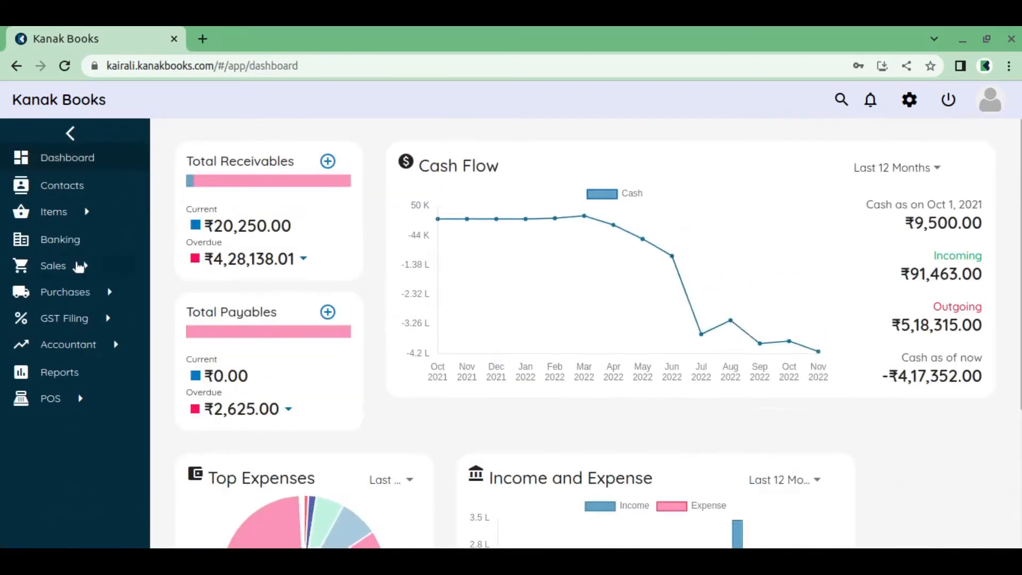
left_click(79, 266)
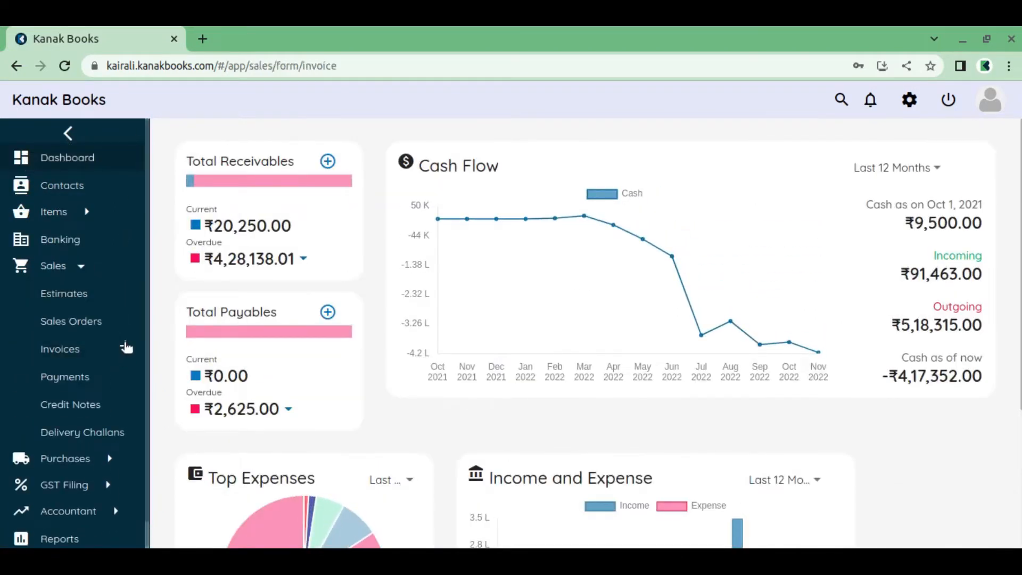
left_click(126, 347)
left_click(378, 211)
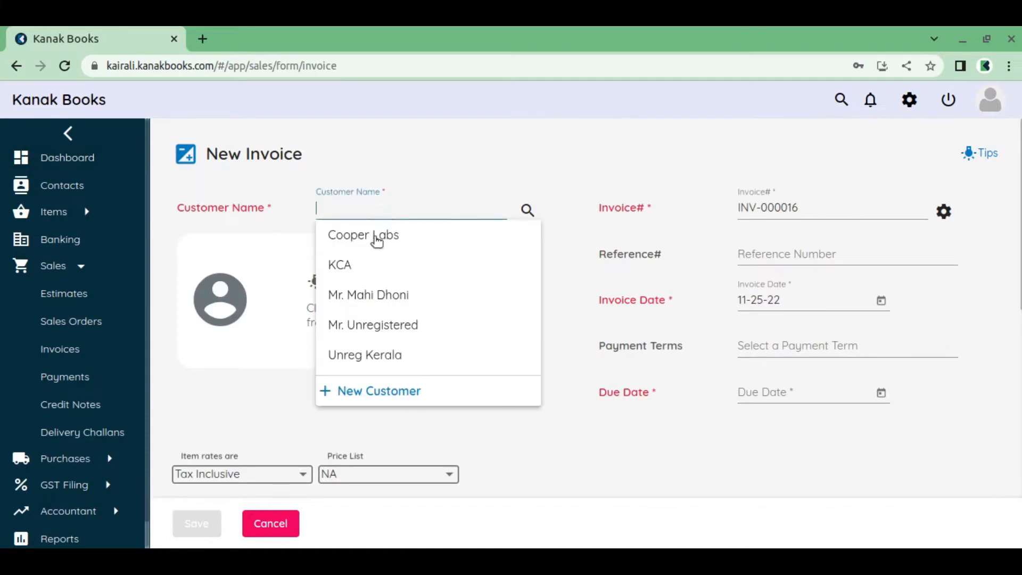
left_click(375, 266)
scroll(934, 343, "down", 8)
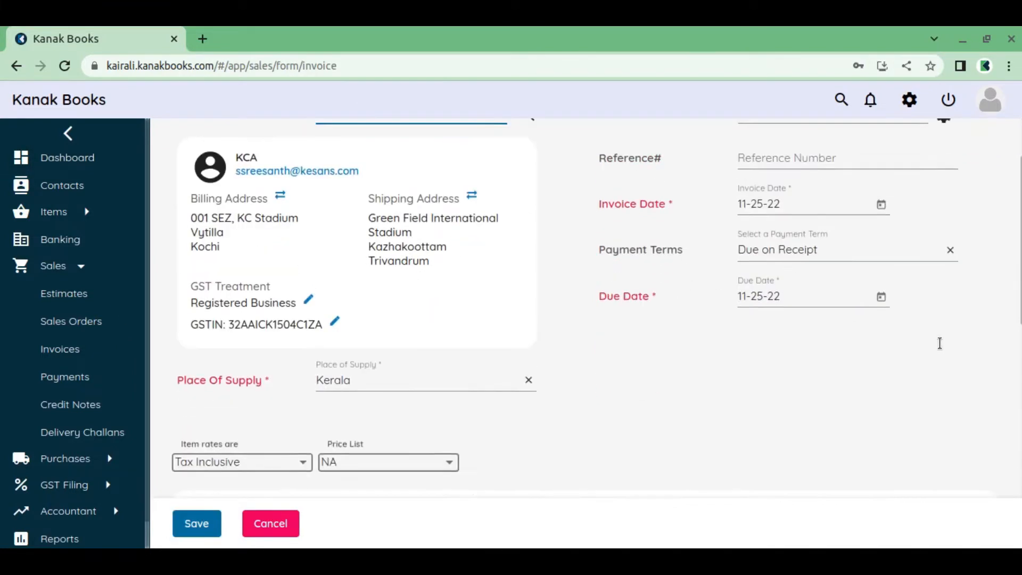
scroll(879, 301, "down", 2)
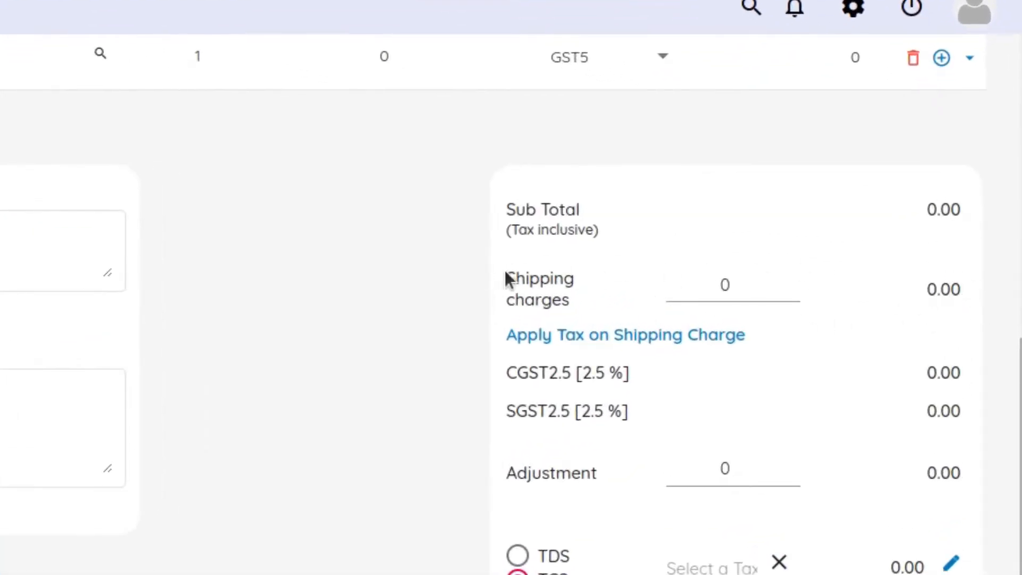
scroll(831, 344, "down", 1)
scroll(833, 341, "down", 2)
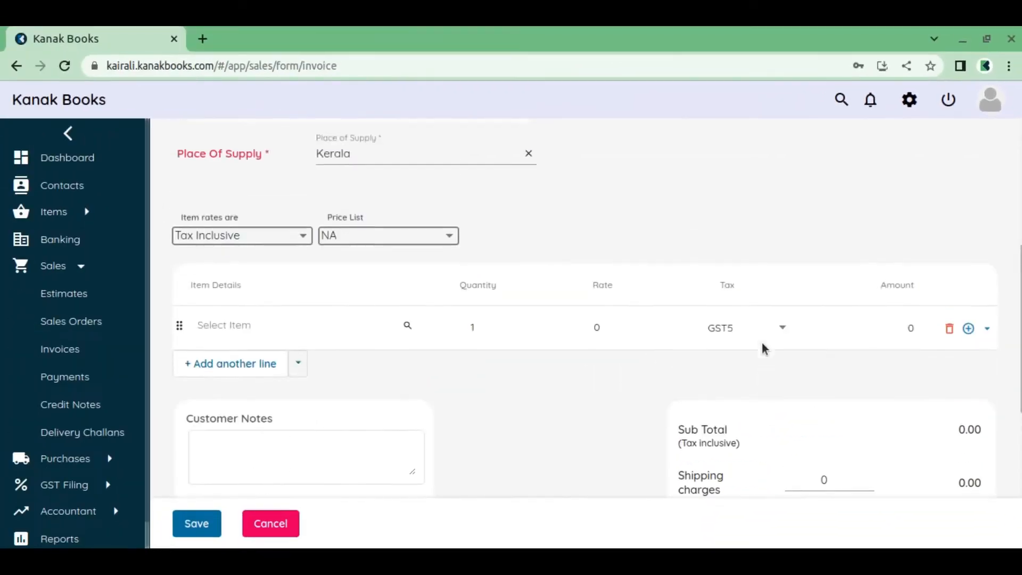
Step: Set the invoice's payment terms to "Due end of next month"
scroll(762, 349, "up", 3)
left_click(954, 154)
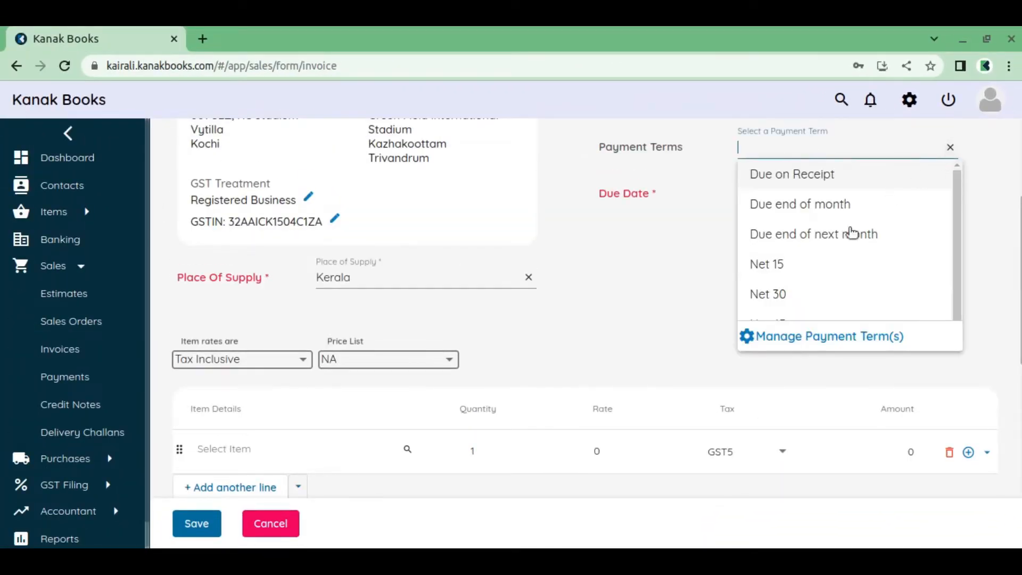
left_click(835, 235)
Step: Add the Cotton Fabric item to the first invoice line with a quantity of 2
scroll(250, 366, "down", 1)
left_click(250, 366)
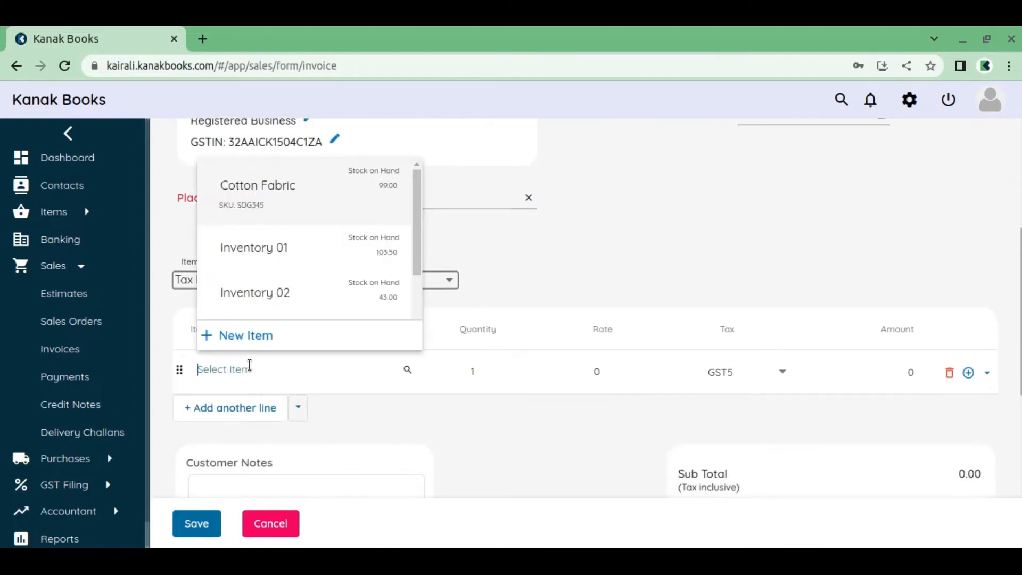
left_click(287, 198)
left_click(502, 384)
scroll(508, 368, "down", 1)
Step: Set the invoice's shipping charges to 50 and check the updated total
scroll(400, 322, "down", 6)
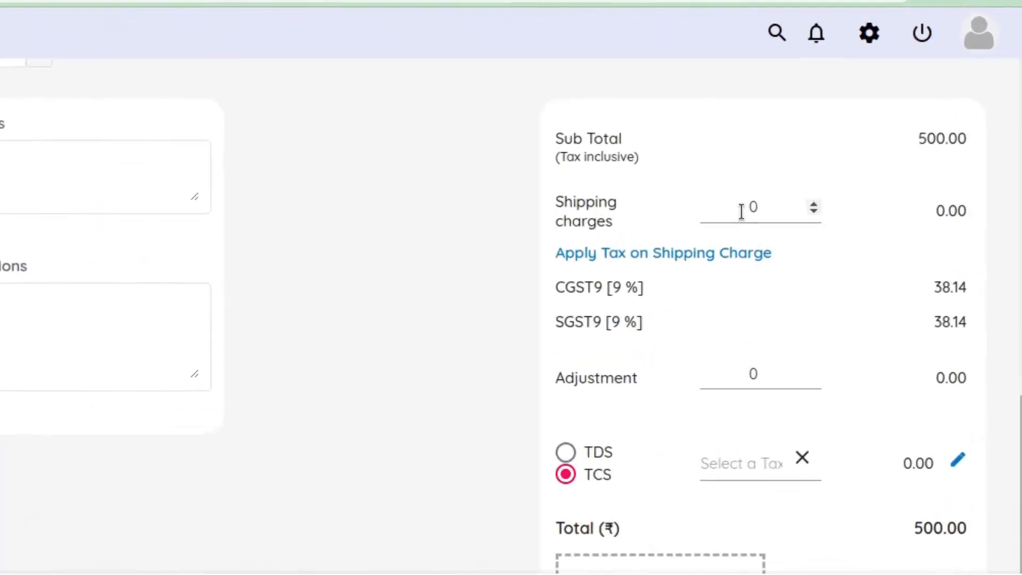
left_click(741, 212)
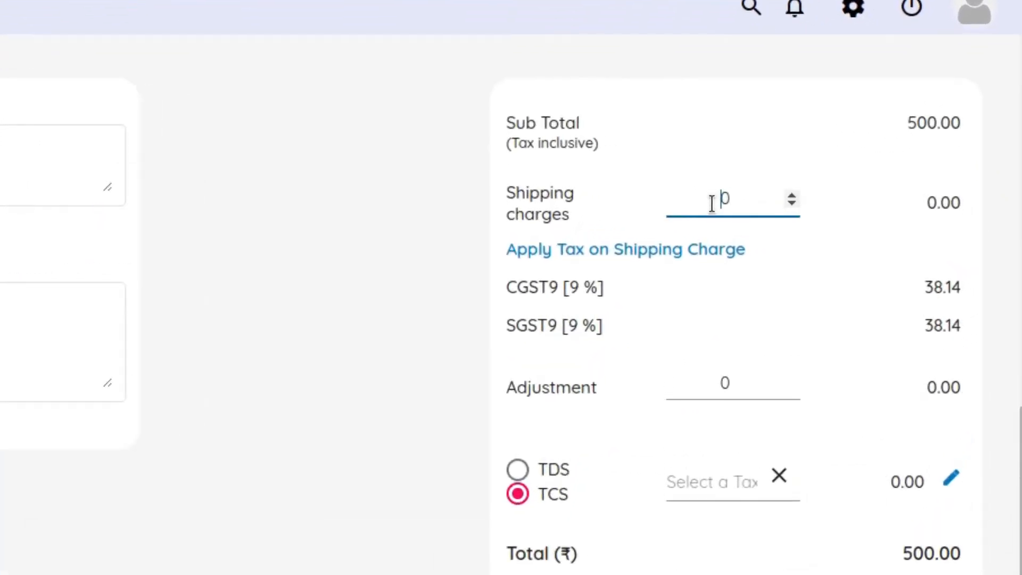
type("5")
left_click(830, 231)
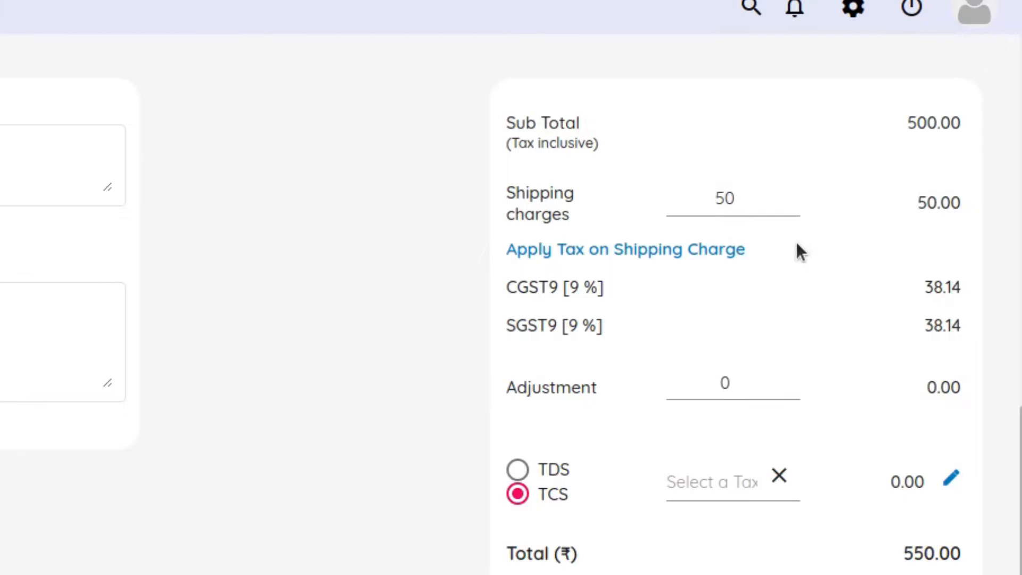
scroll(797, 245, "down", 1)
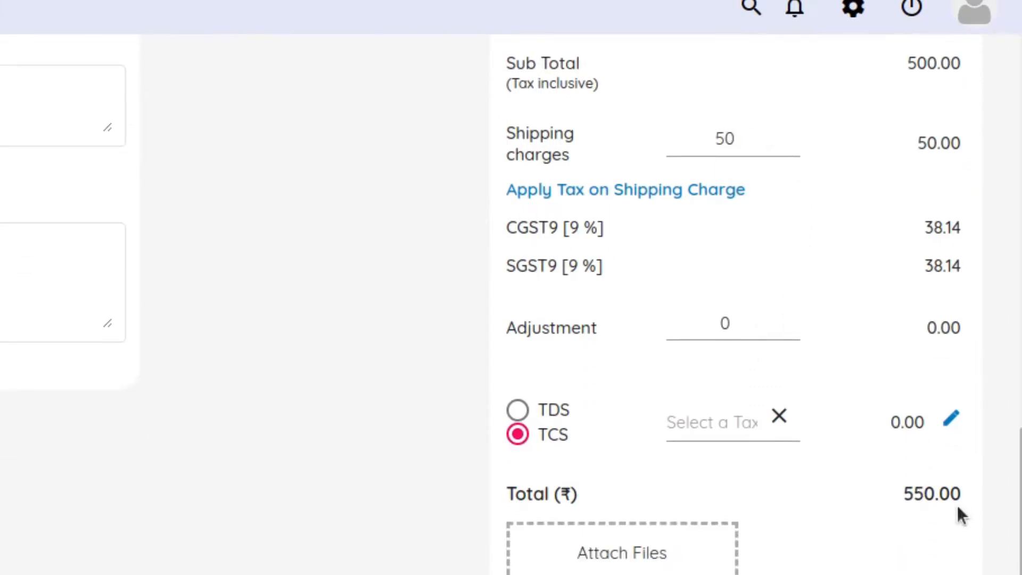
Step: Set the invoice's adjustment to 40
scroll(957, 506, "up", 1)
left_click(708, 393)
left_click(714, 379)
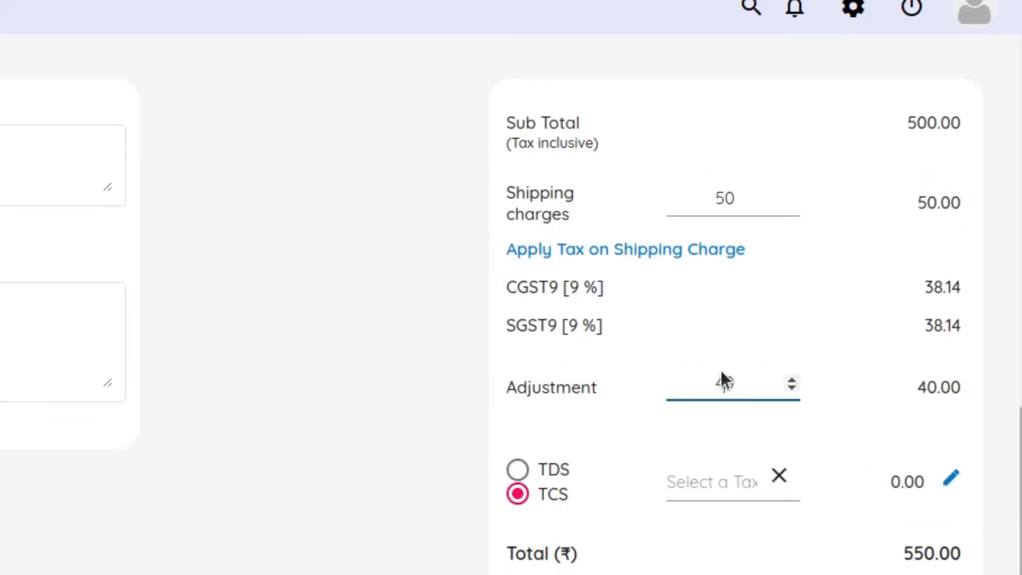
type("4")
left_click(708, 426)
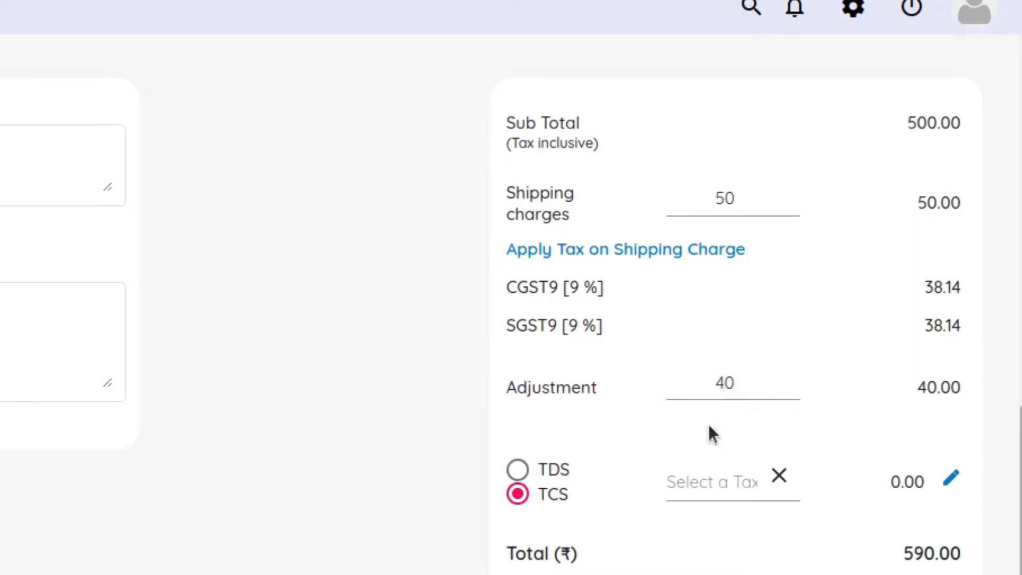
Step: Save the invoice and review the shipping charges and adjustments on the generated tax invoice
scroll(703, 413, "down", 2)
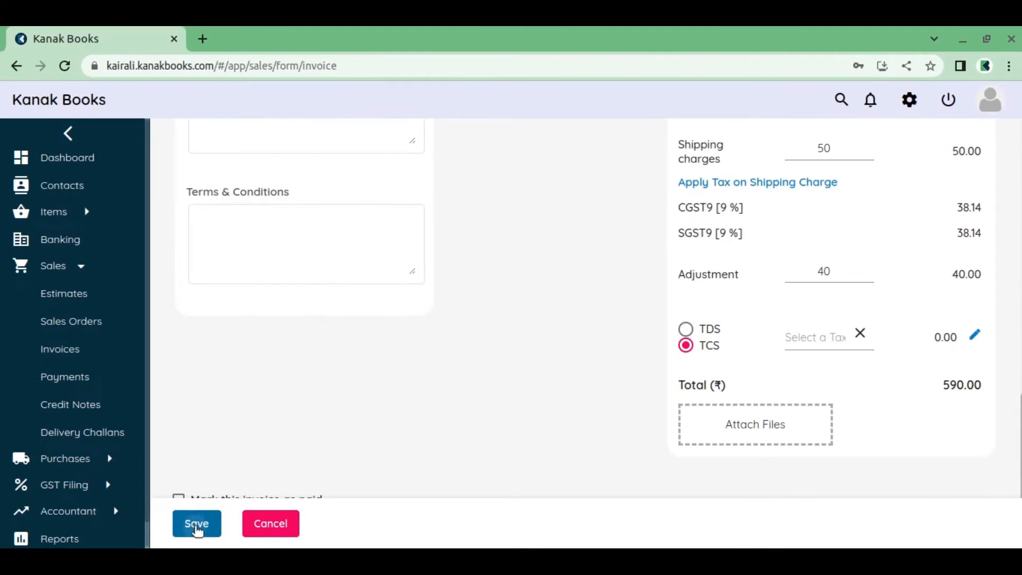
left_click(197, 524)
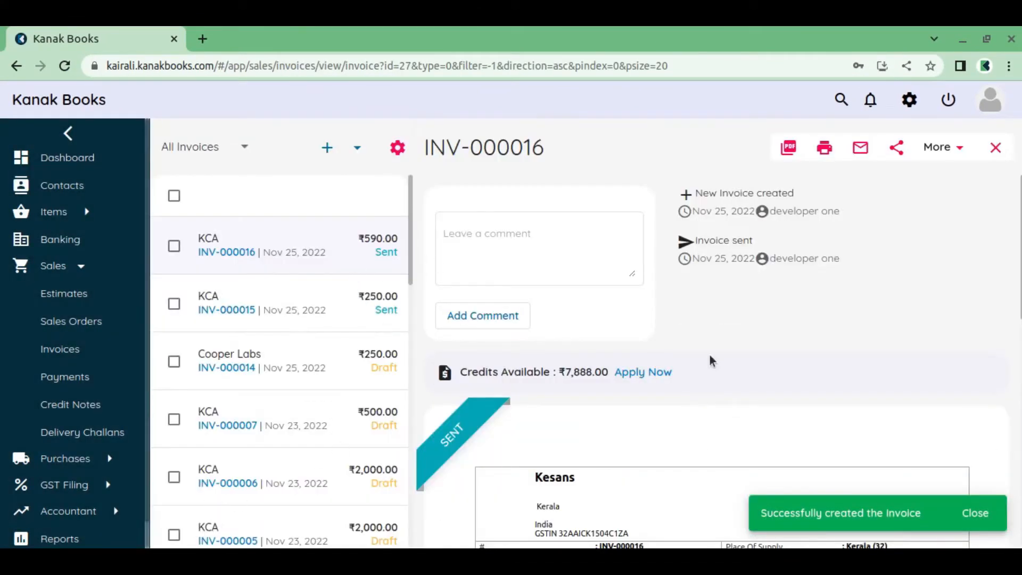
scroll(721, 370, "down", 10)
scroll(721, 372, "down", 1)
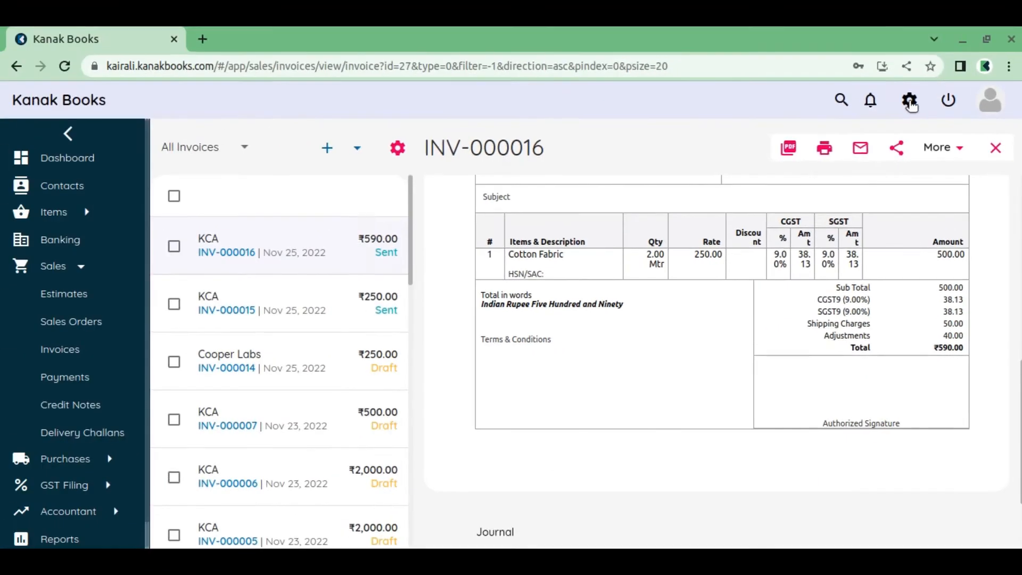
Step: Open the general preferences and review the choices for the first day of the work week, keeping Sunday
left_click(854, 7)
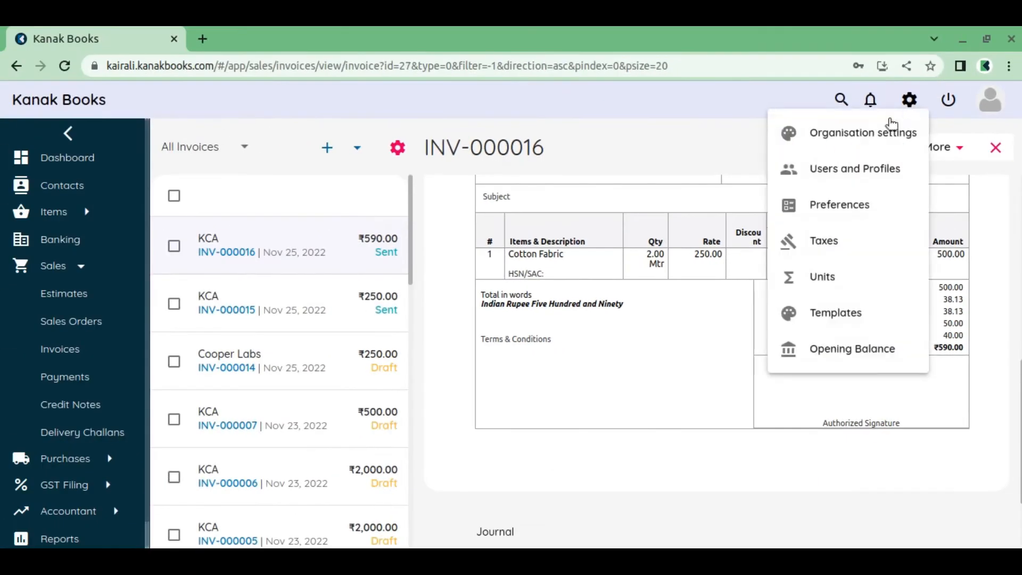
left_click(871, 205)
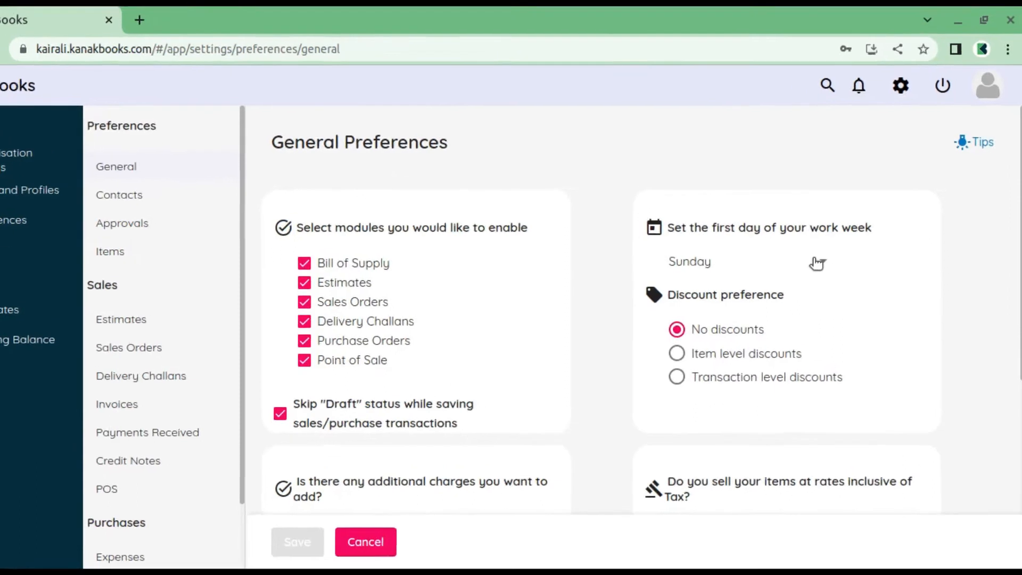
left_click(820, 264)
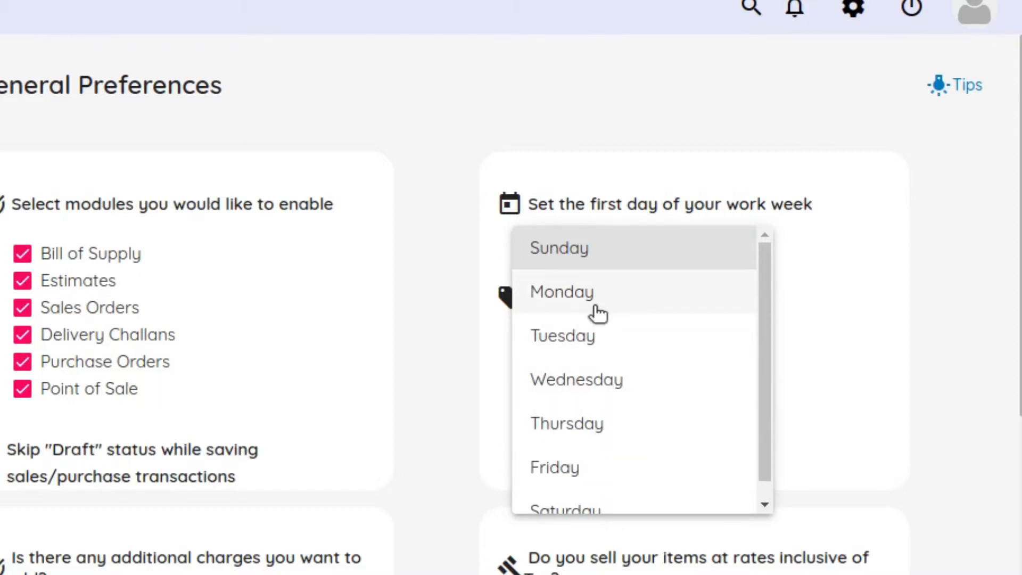
scroll(611, 494, "down", 1)
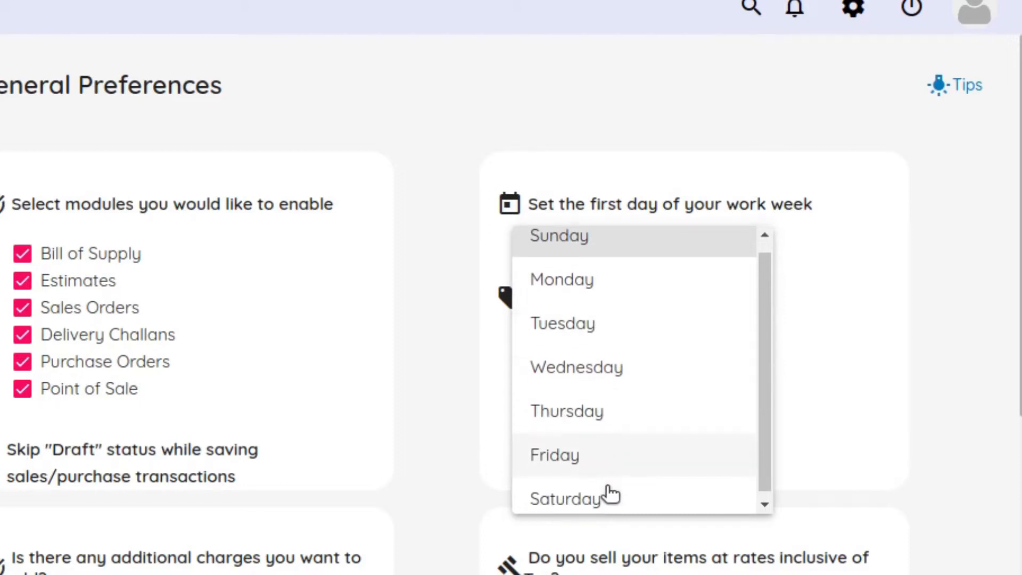
left_click(879, 285)
Step: Set the discount preference to Item level discounts and save the general preferences
scroll(687, 346, "down", 2)
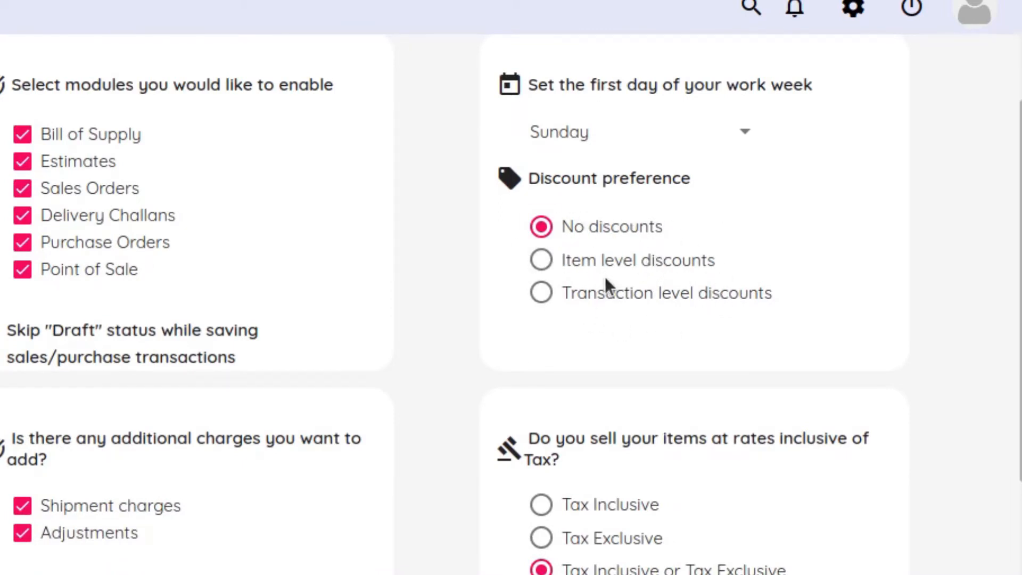
left_click(636, 262)
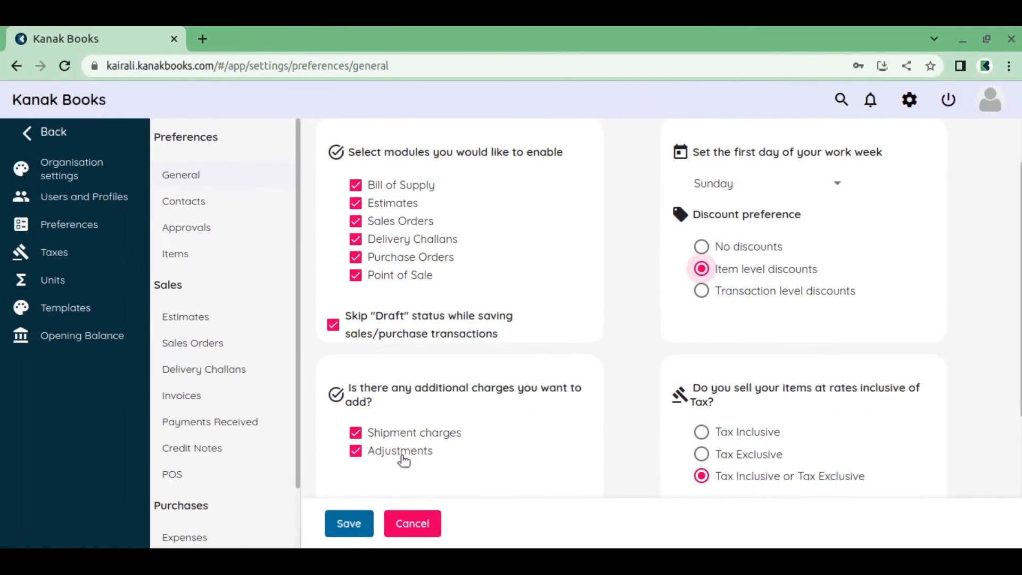
left_click(361, 526)
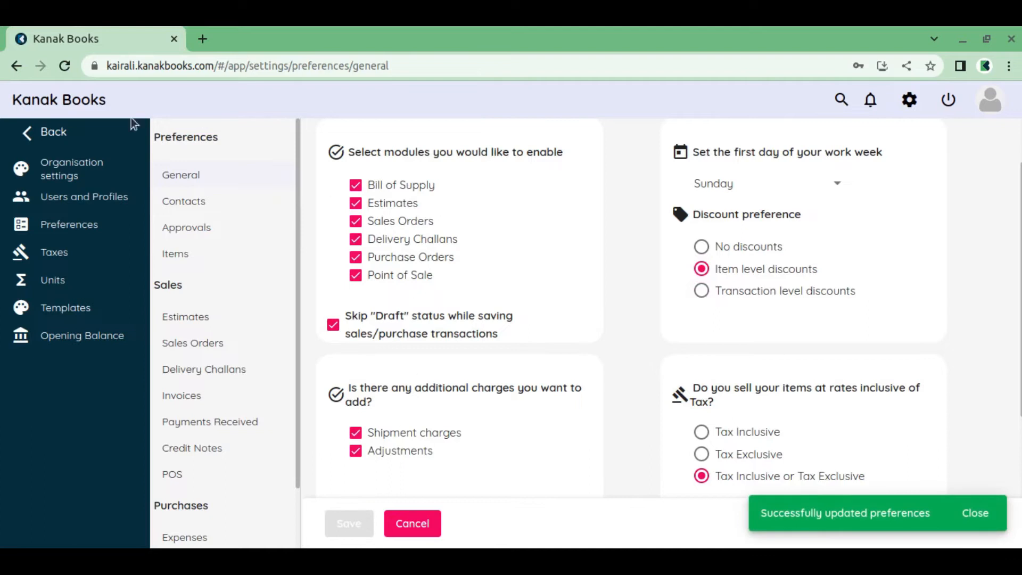
Step: Open a new sales invoice and check the item table for the line-level discount field
left_click(78, 134)
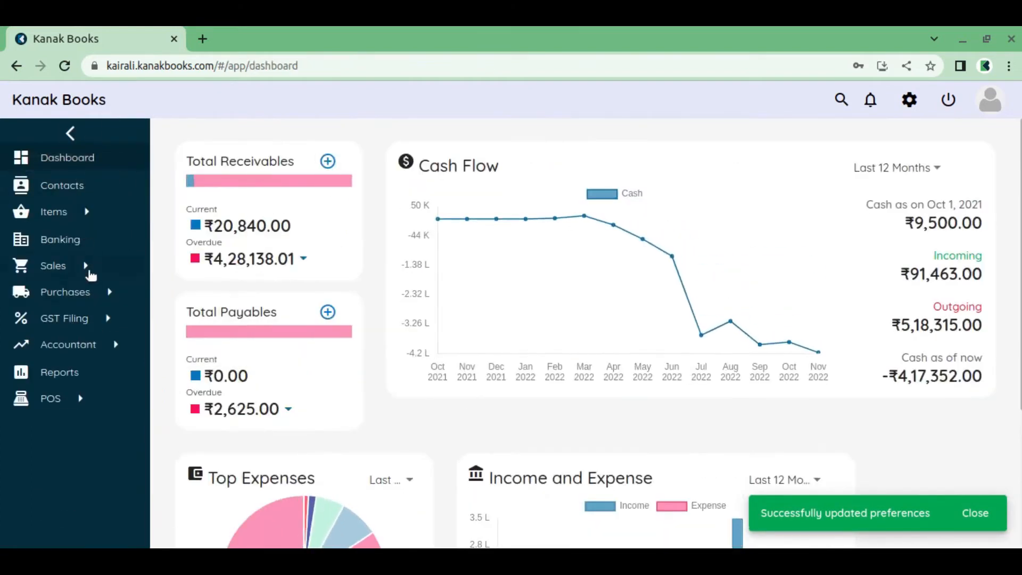
left_click(86, 268)
left_click(125, 346)
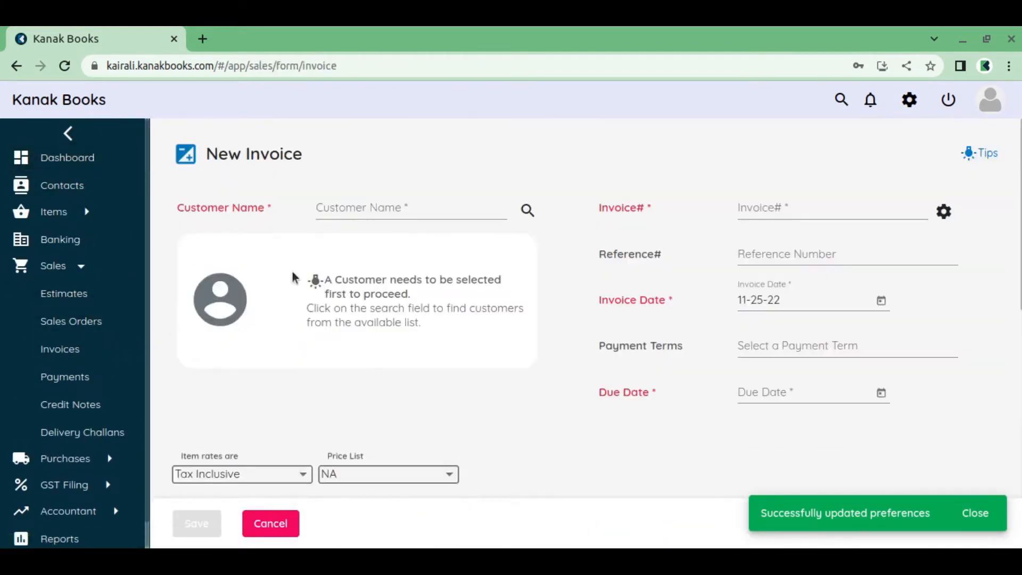
scroll(374, 226, "down", 4)
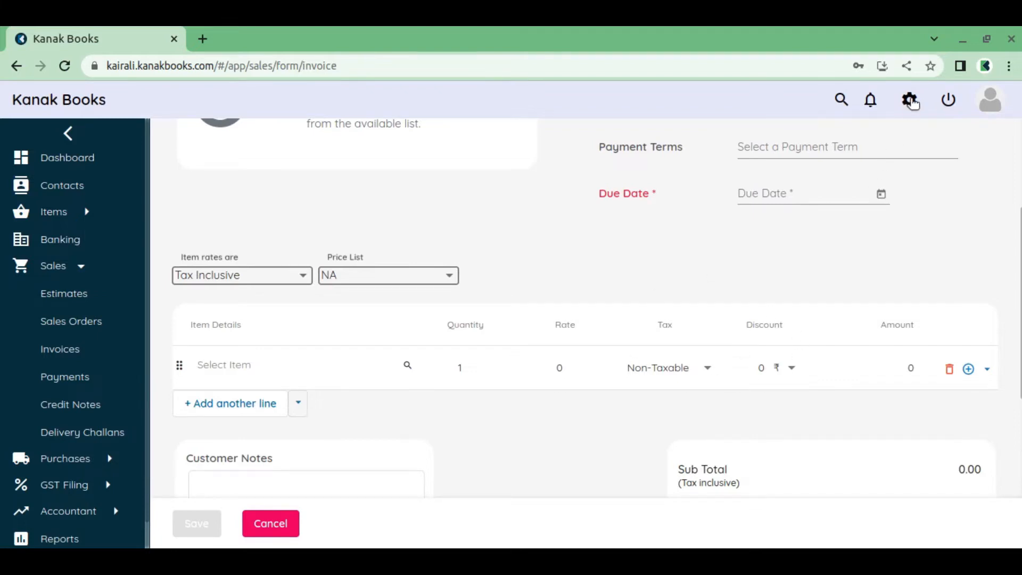
Step: Leave the unsaved invoice and save the general preferences with Transaction level discounts set to Discount Before Tax
left_click(912, 102)
left_click(867, 205)
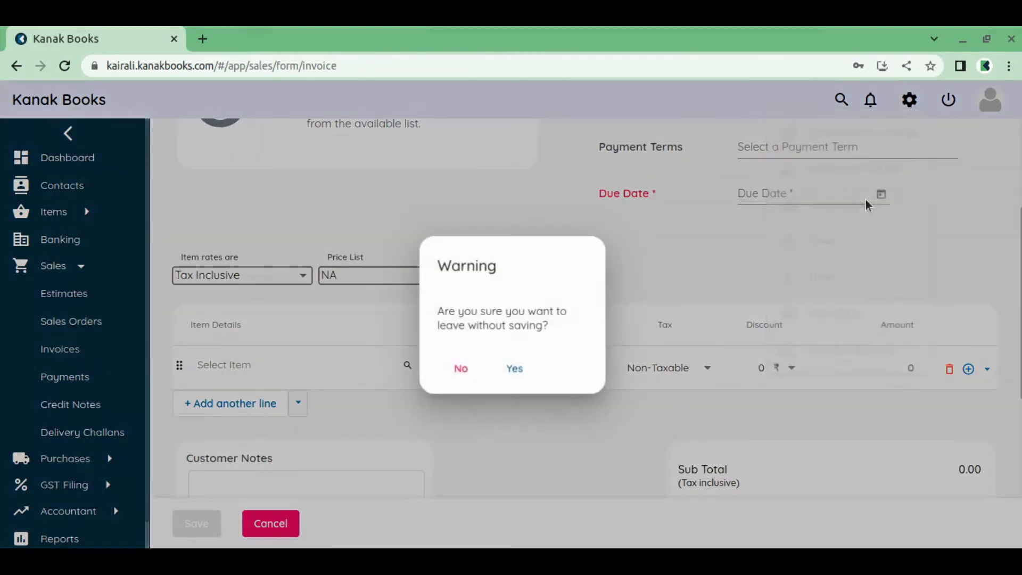
left_click(512, 370)
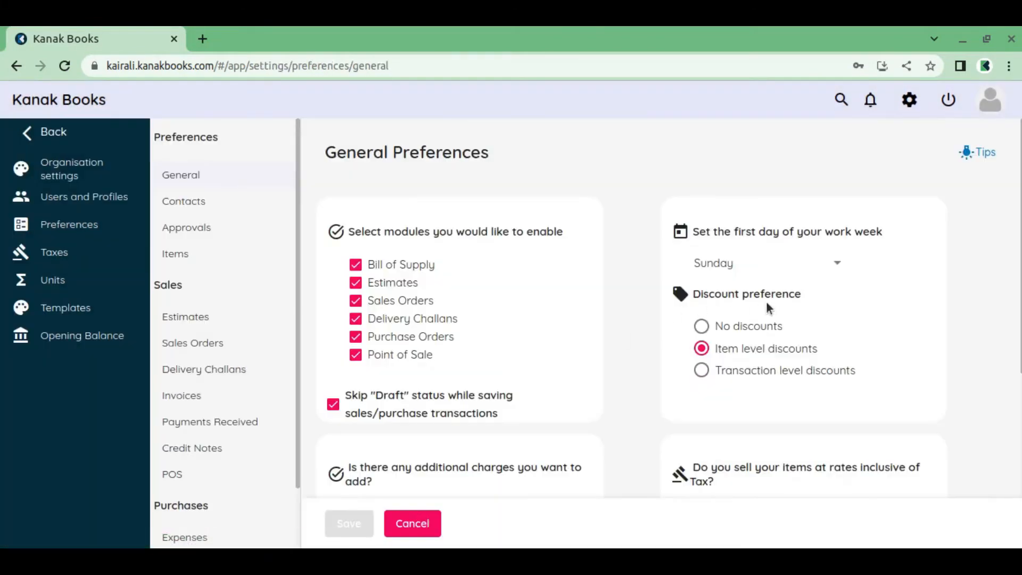
scroll(765, 301, "down", 2)
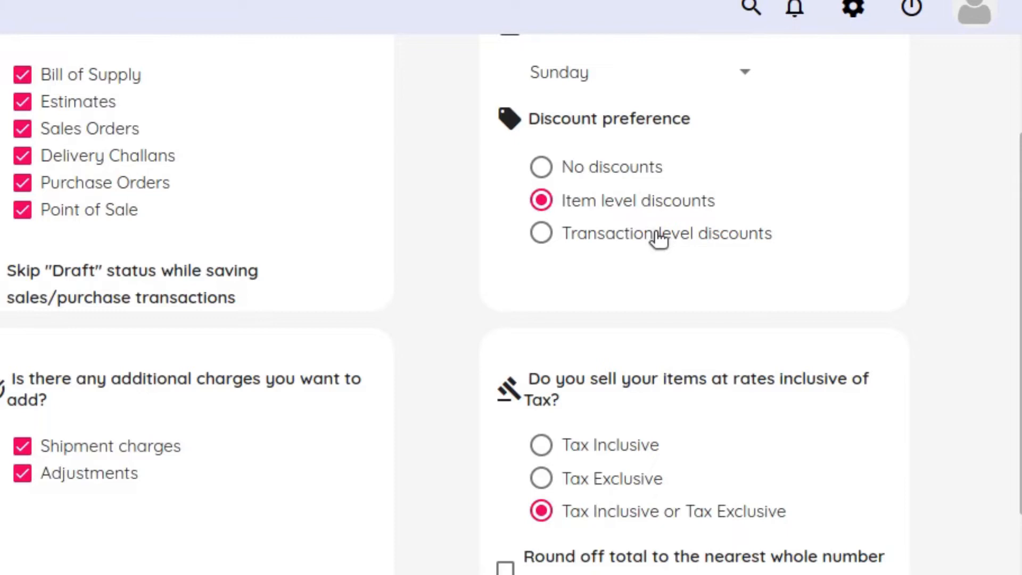
left_click(651, 235)
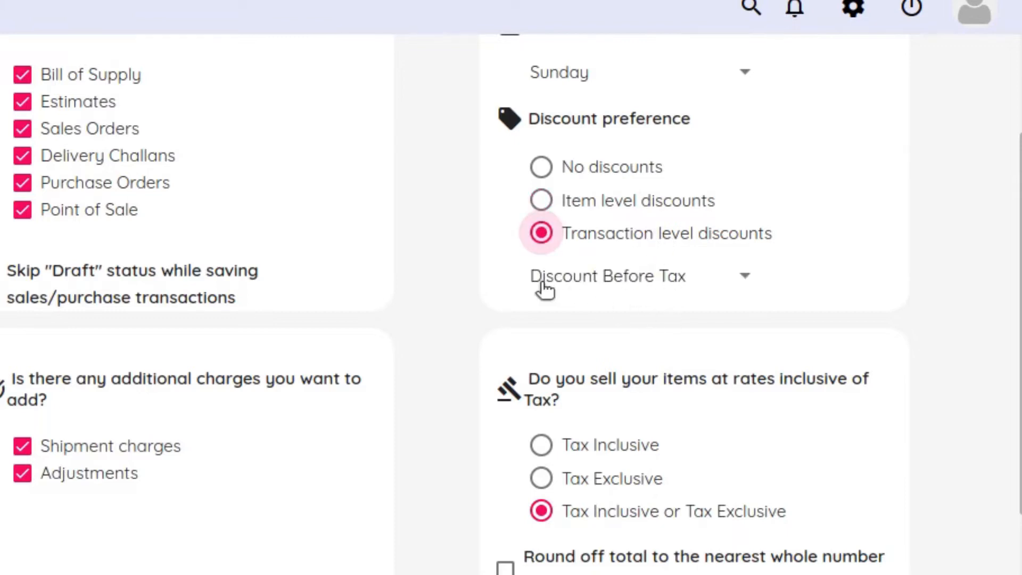
left_click(740, 289)
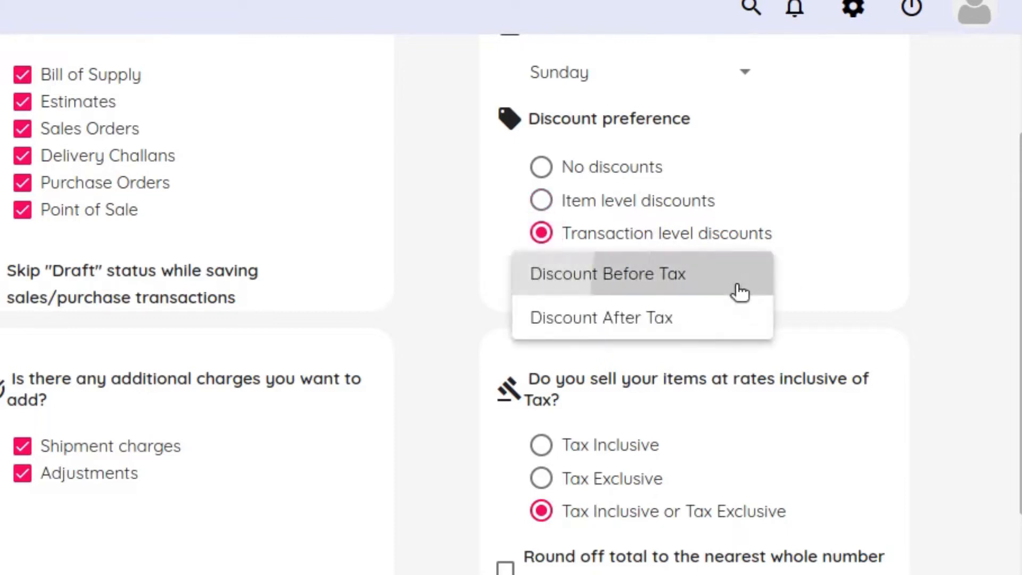
left_click(739, 292)
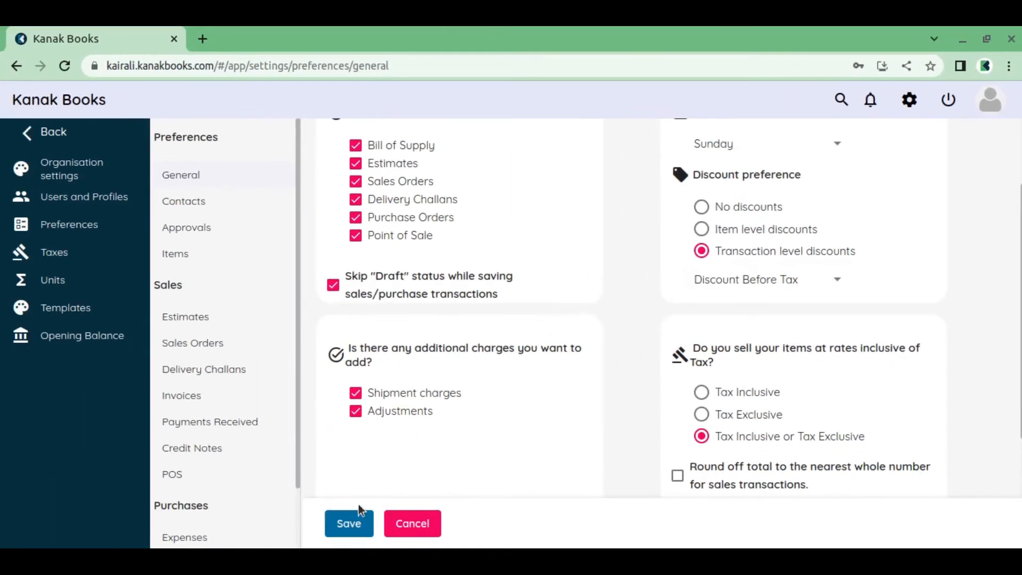
left_click(351, 519)
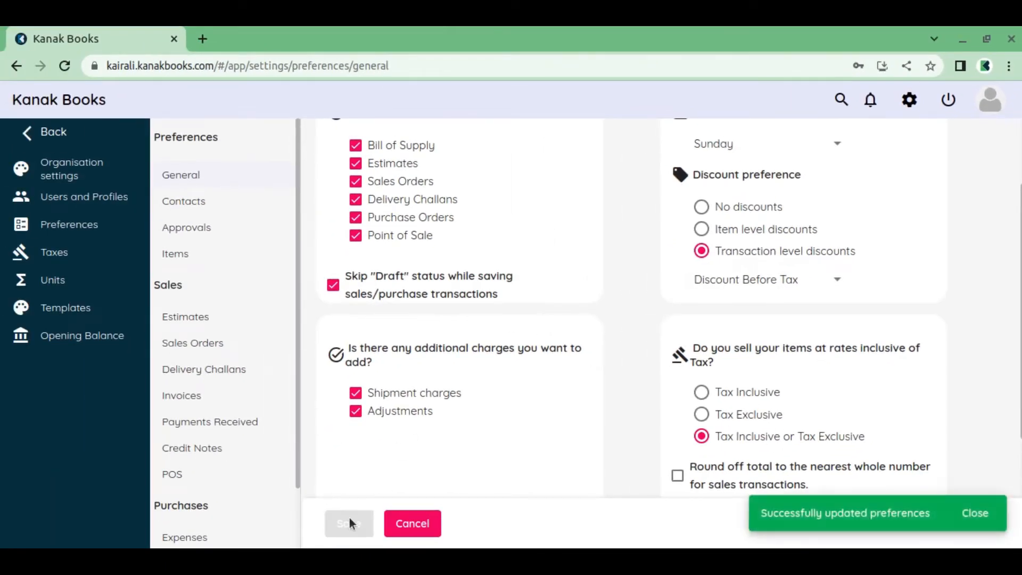
Step: Fill a new invoice for KCA with the Cotton Fabric item and check where the before-tax discount sits in the totals
left_click(18, 66)
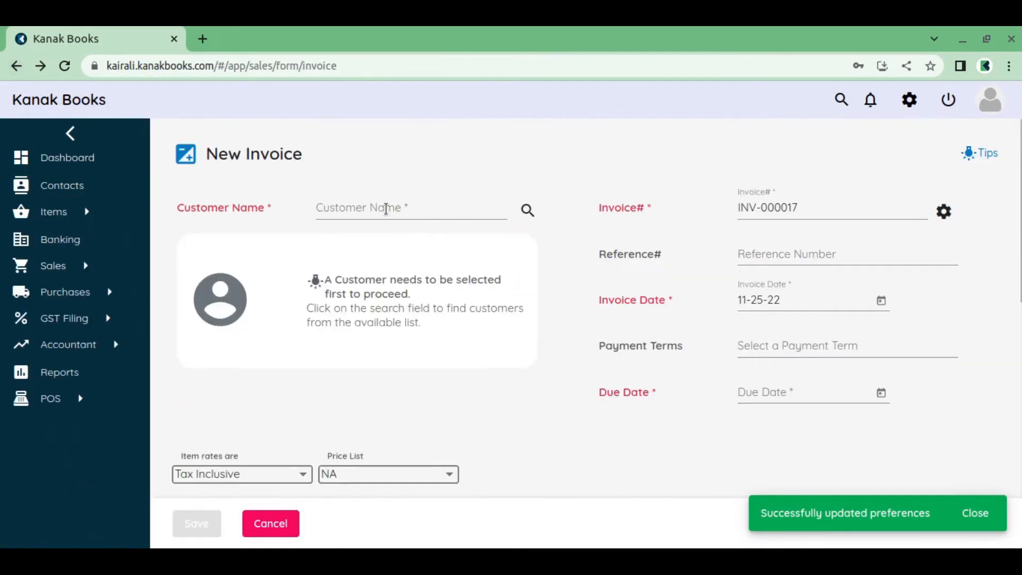
left_click(386, 208)
left_click(388, 266)
scroll(540, 272, "down", 3)
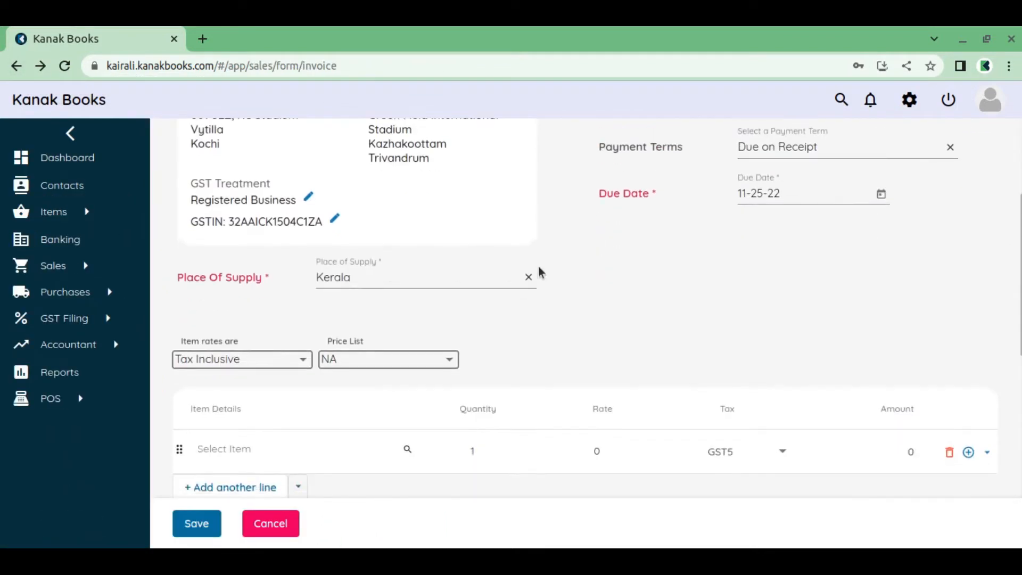
scroll(540, 273, "down", 2)
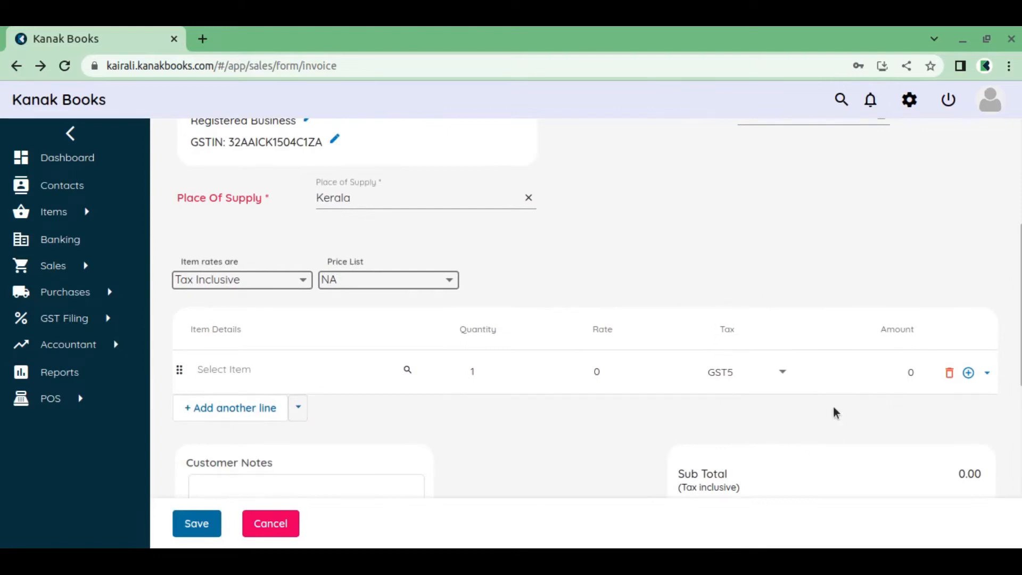
left_click(227, 368)
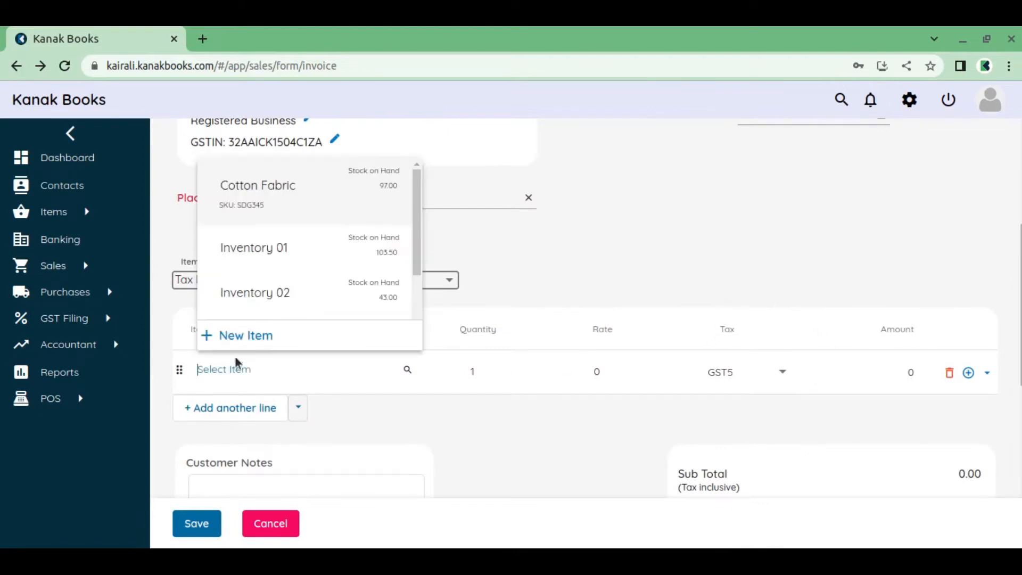
left_click(312, 218)
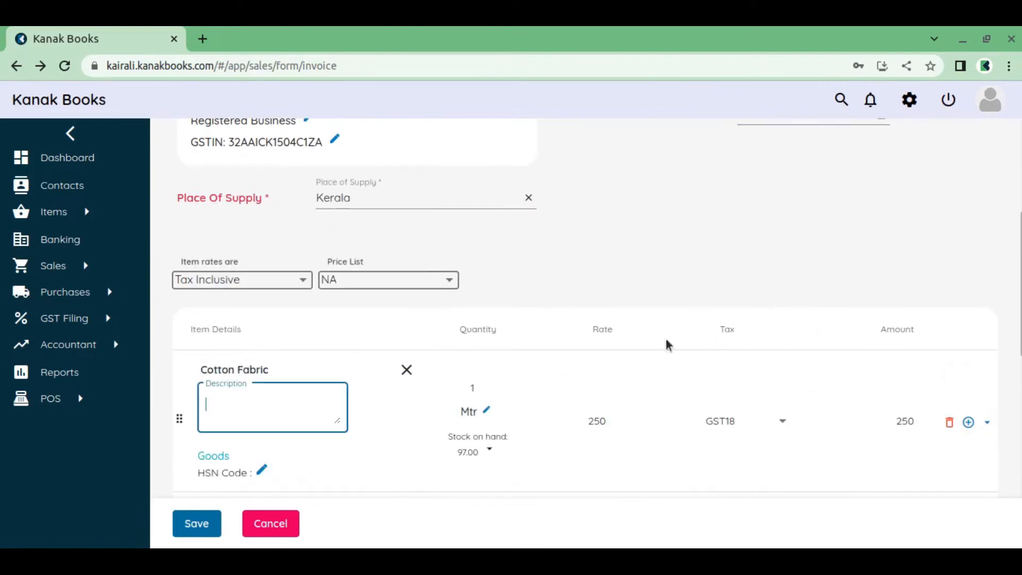
scroll(753, 358, "down", 5)
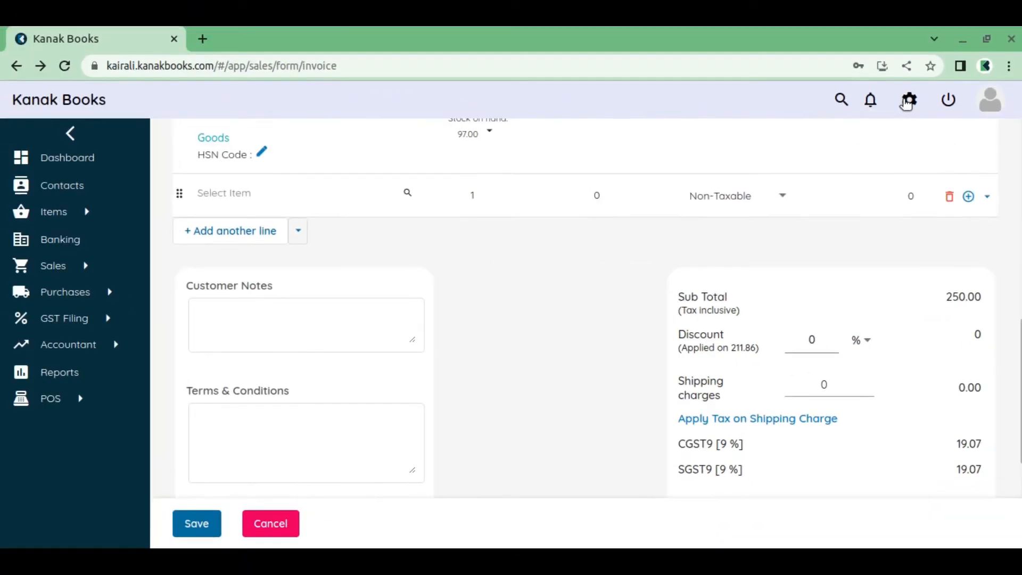
Step: Leave the unsaved invoice, change the transaction level discount to Discount After Tax and save the preferences
left_click(853, 7)
left_click(787, 155)
left_click(515, 368)
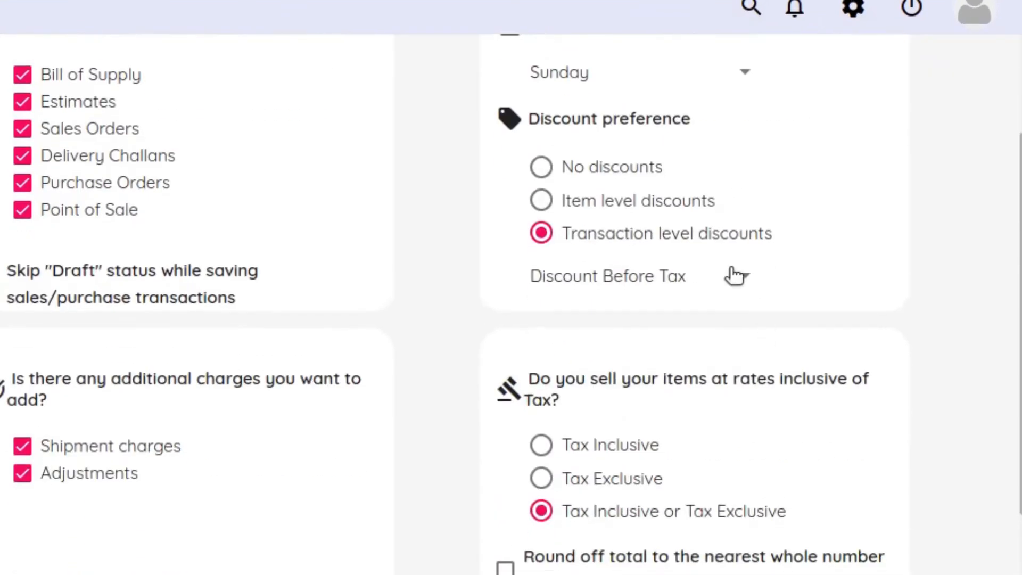
left_click(830, 397)
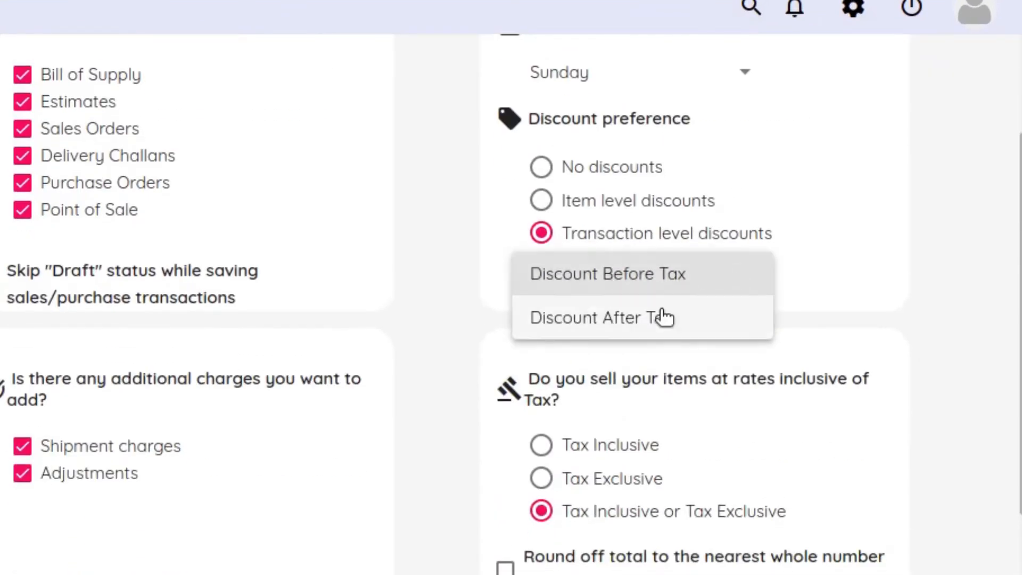
left_click(663, 319)
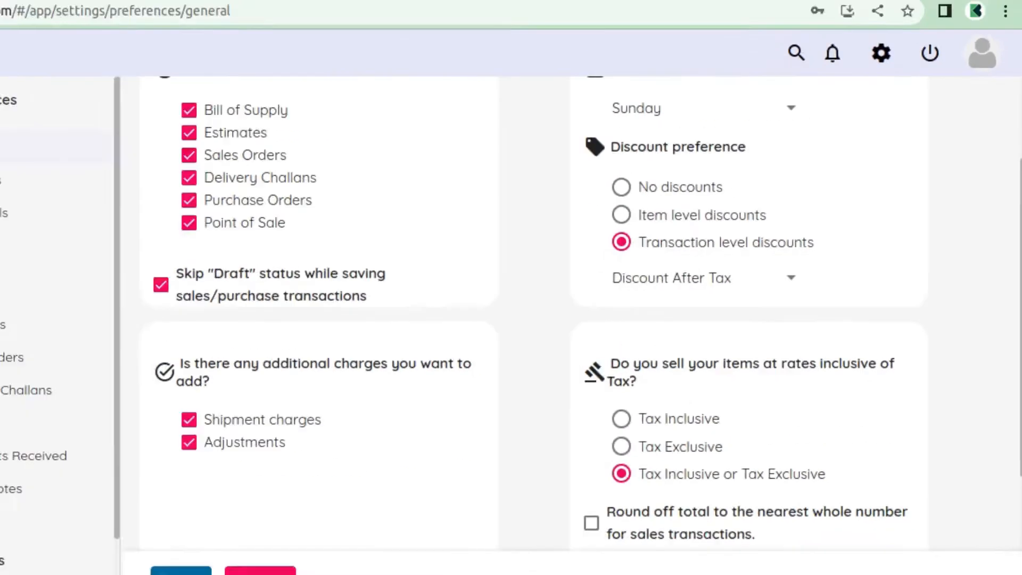
left_click(12, 574)
Step: Fill a new invoice for KCA with Cotton Fabric at quantity 2 and check where the after-tax discount sits in the totals
left_click(14, 66)
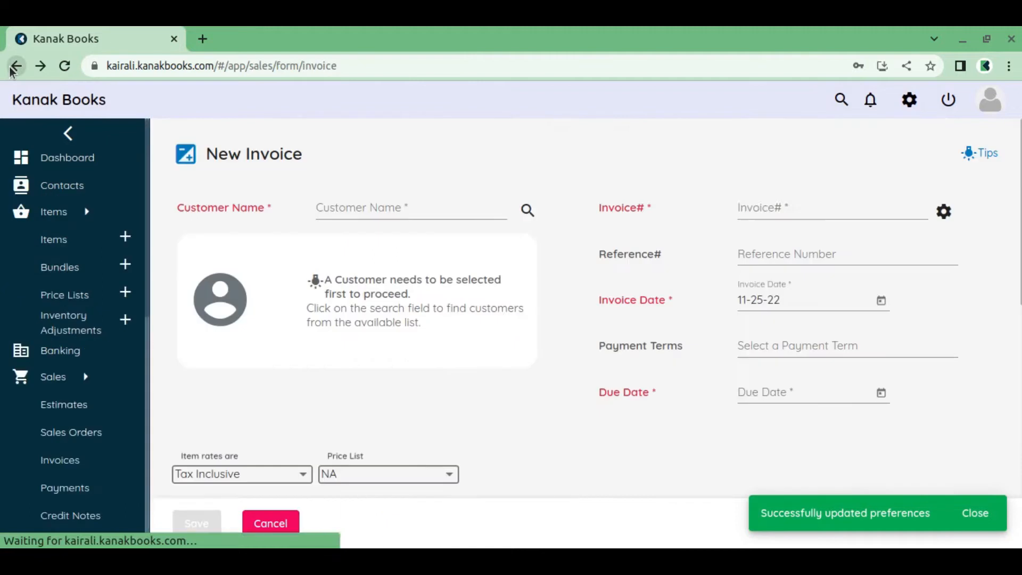
left_click(342, 209)
left_click(368, 270)
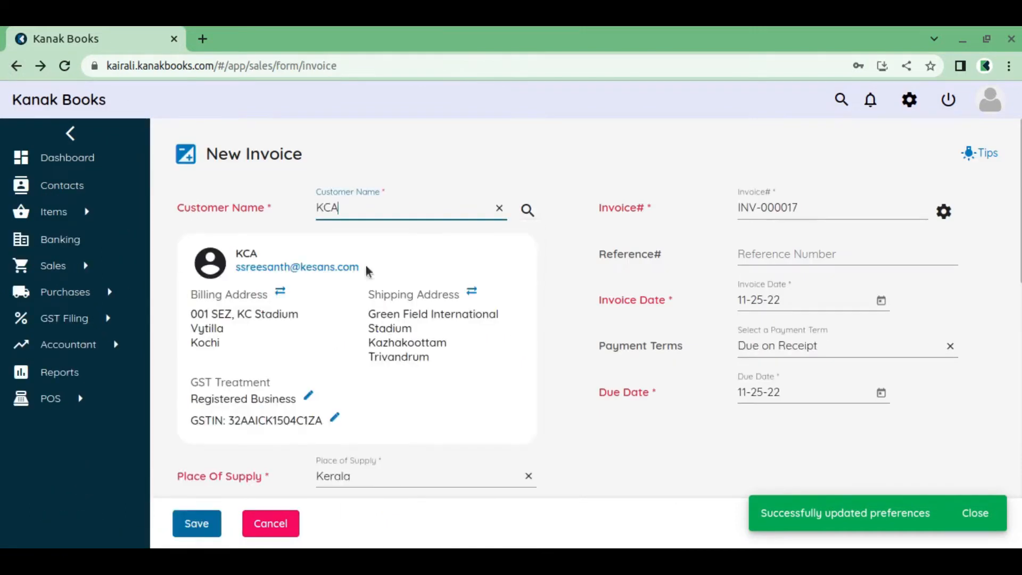
scroll(602, 298, "down", 6)
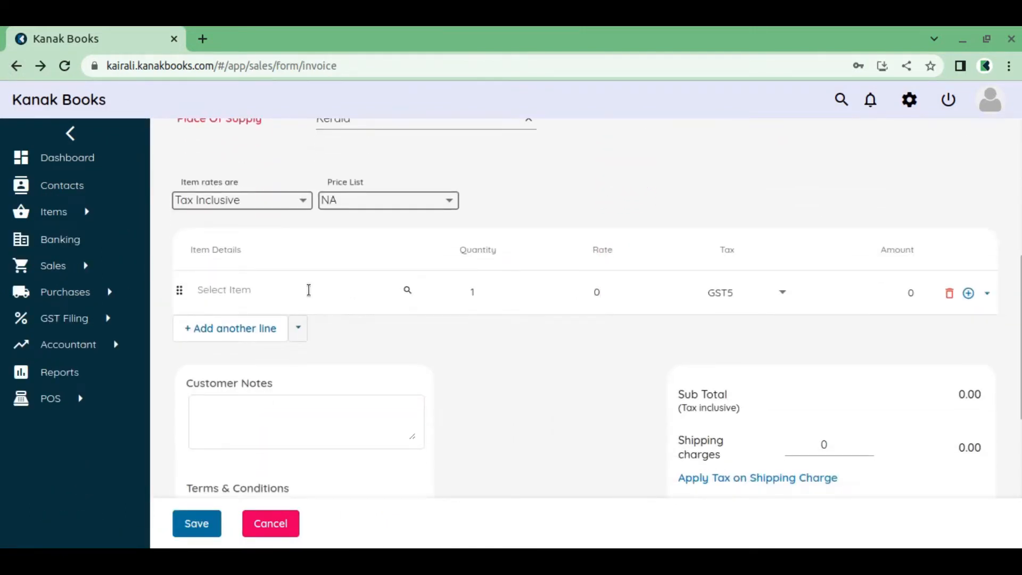
left_click(309, 290)
left_click(294, 357)
left_click(501, 305)
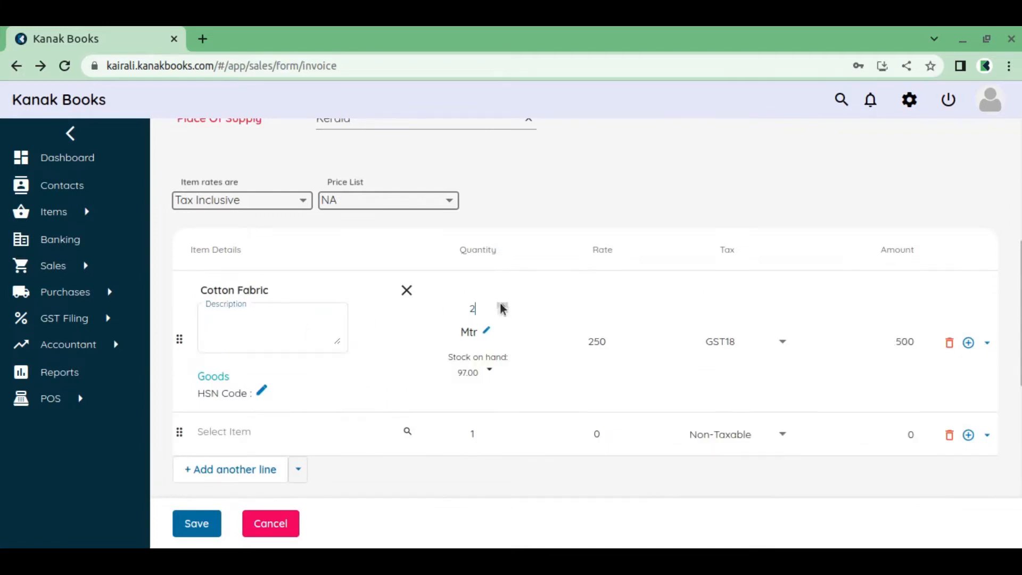
scroll(685, 342, "down", 4)
scroll(759, 311, "down", 2)
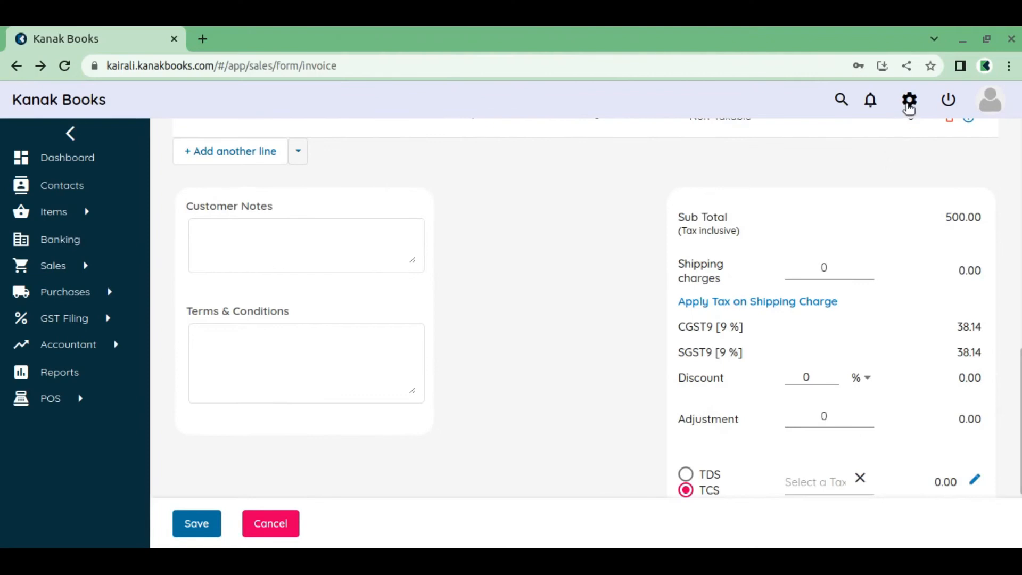
Step: Leave the unsaved invoice and set the discount preference in the general preferences to No discounts
left_click(854, 8)
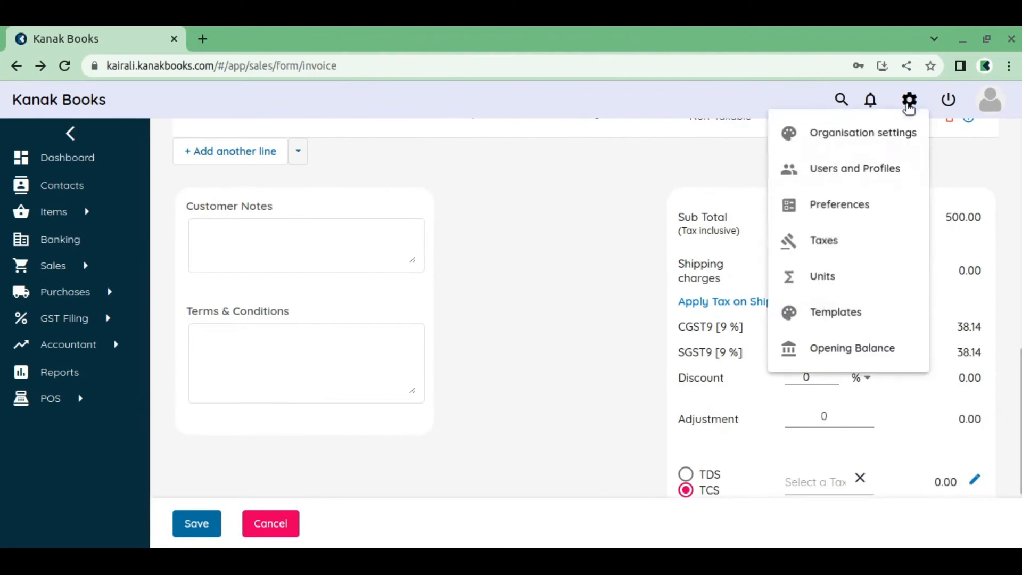
left_click(862, 210)
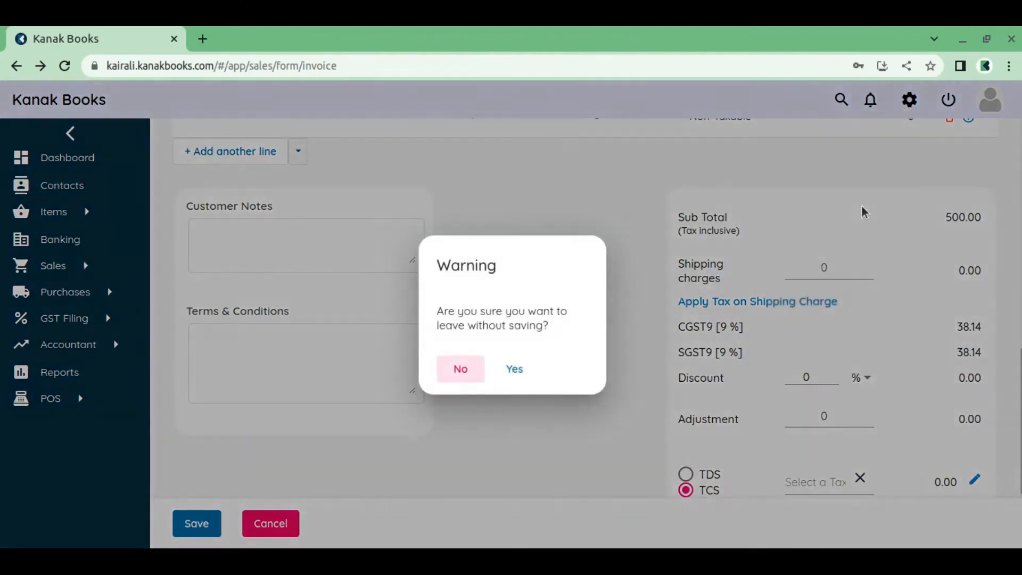
left_click(515, 368)
scroll(839, 315, "down", 1)
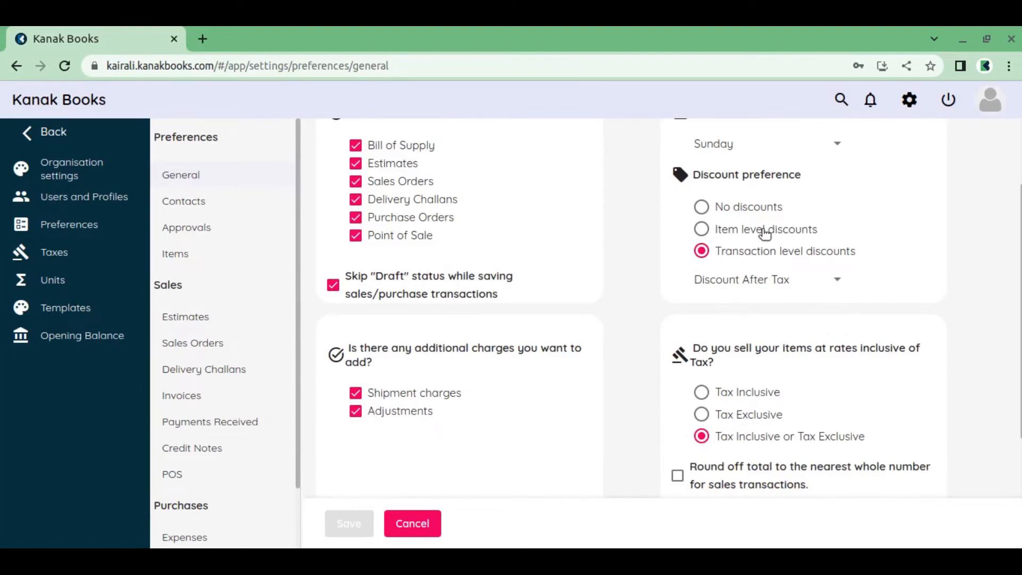
left_click(765, 230)
left_click(748, 209)
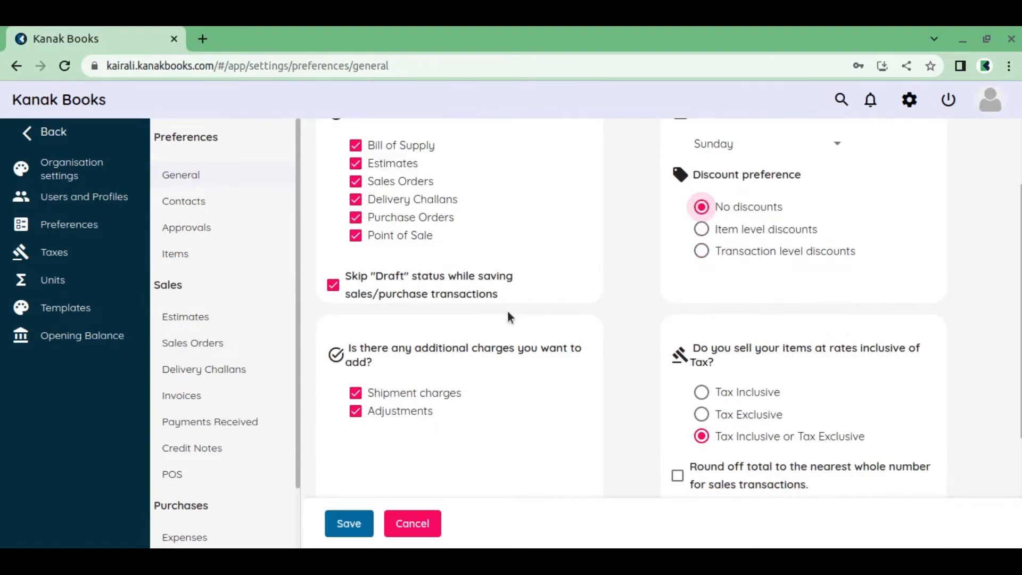
Step: Set the item rate tax preference to Tax Inclusive and save the general preferences
scroll(479, 356, "down", 3)
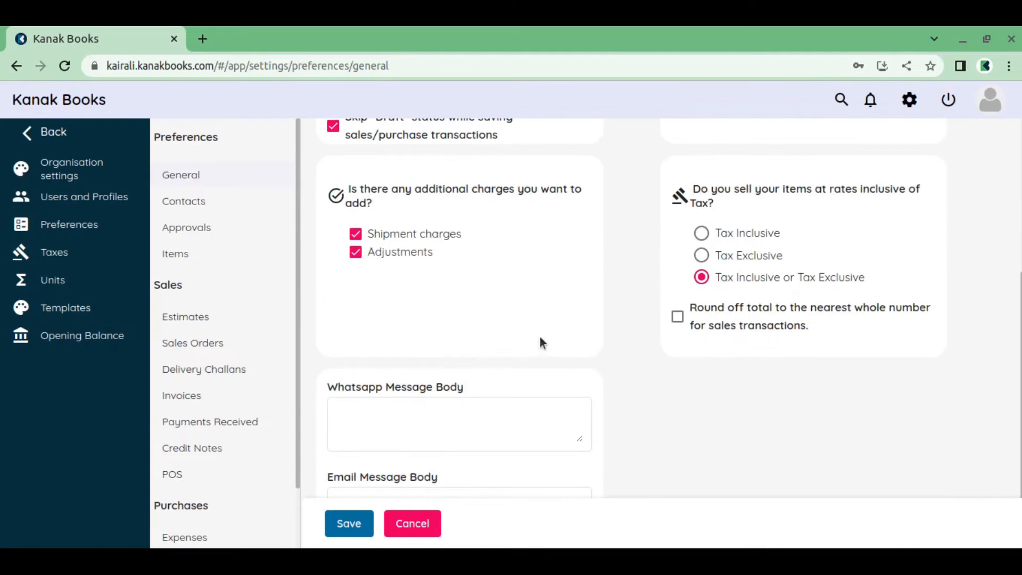
scroll(554, 317, "down", 2)
scroll(695, 305, "up", 3)
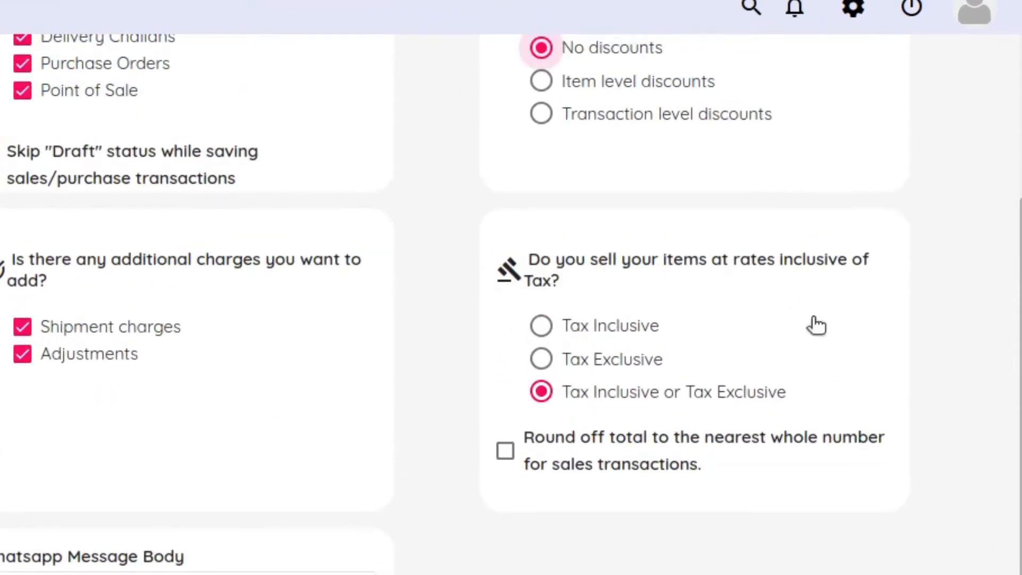
left_click(632, 335)
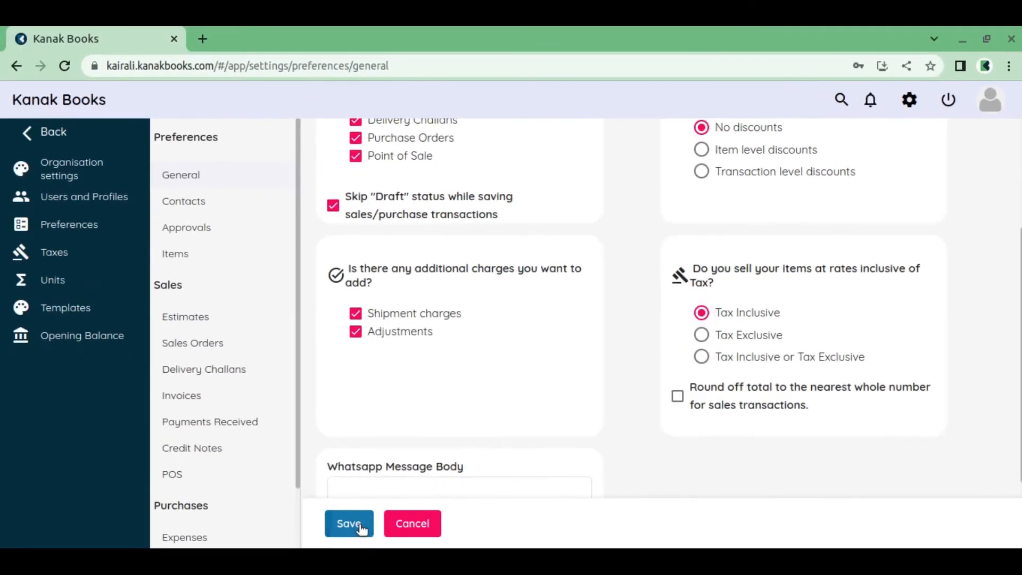
left_click(362, 528)
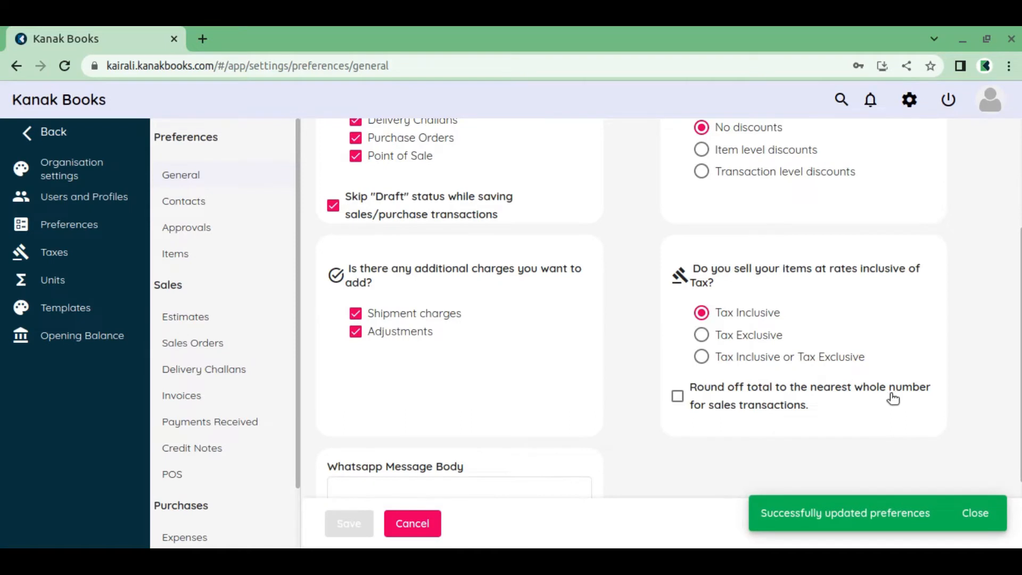
Step: Fill a new invoice for KCA with the Cotton Fabric item and check its tax-inclusive rate label and totals
left_click(18, 66)
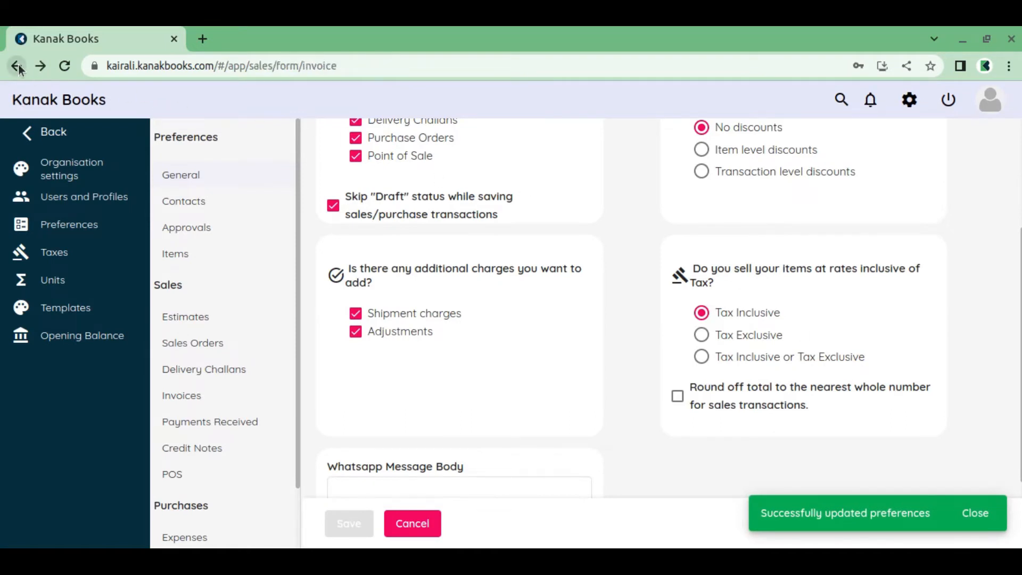
left_click(366, 210)
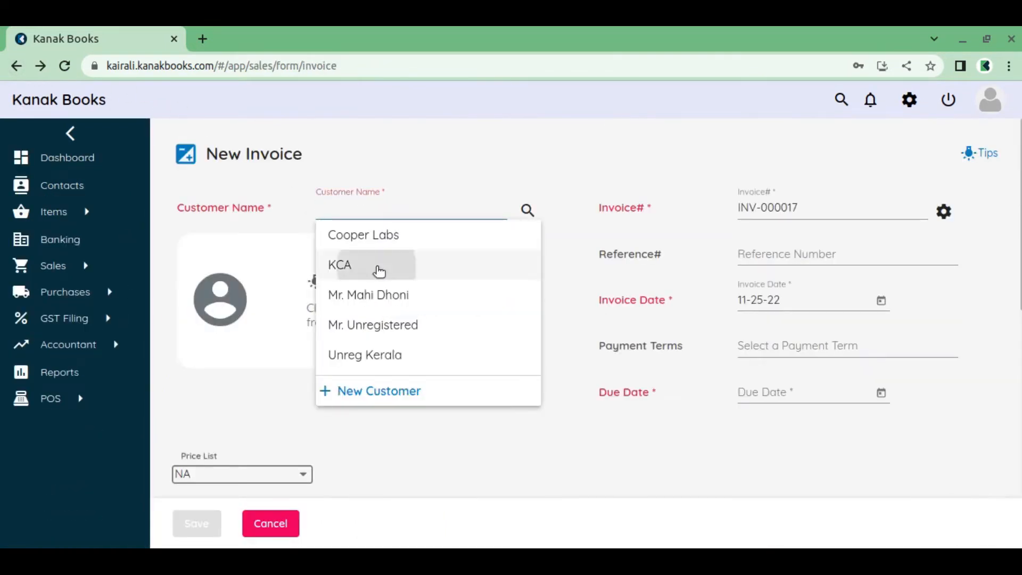
left_click(379, 271)
scroll(333, 315, "down", 3)
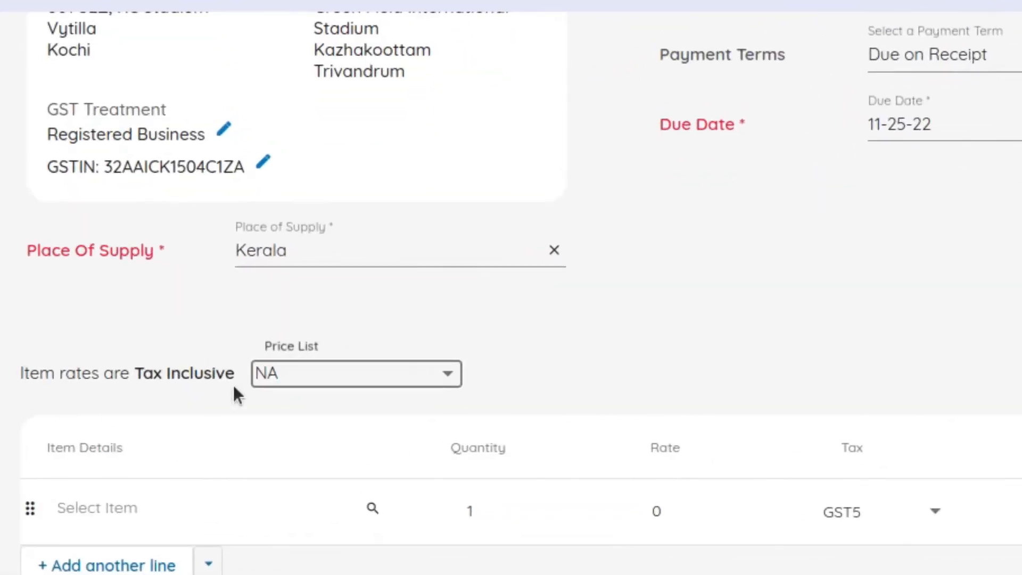
left_click(144, 503)
left_click(286, 269)
scroll(653, 349, "down", 10)
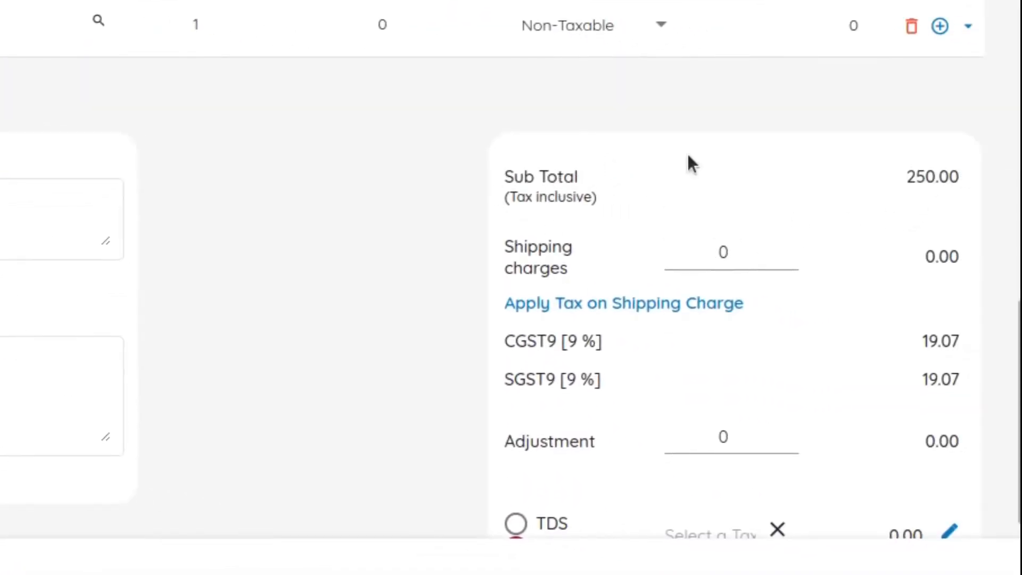
scroll(814, 290, "down", 5)
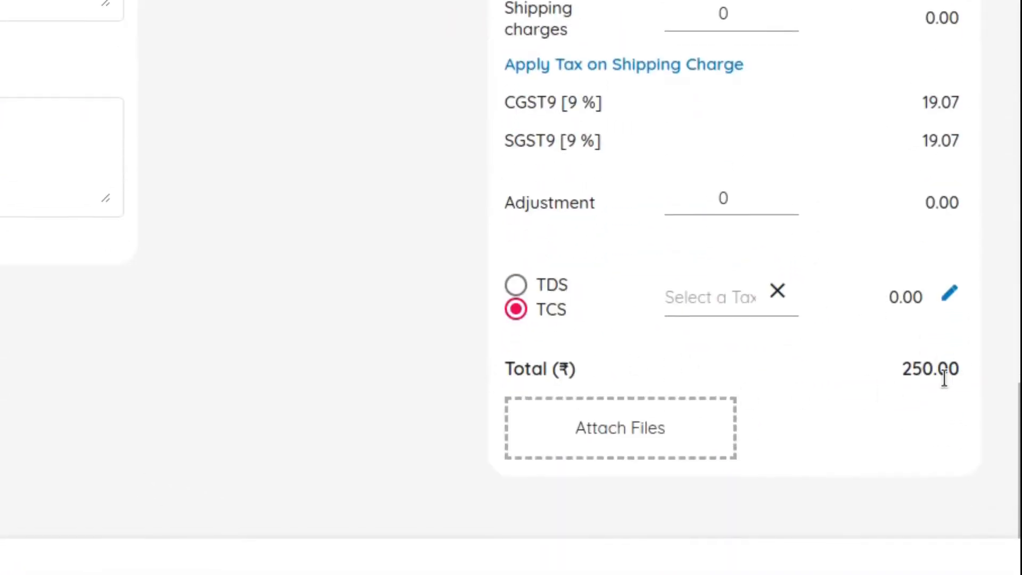
scroll(944, 378, "up", 3)
Step: Leave the unsaved invoice, change the item rate tax preference to Tax Exclusive and save the preferences
left_click(905, 108)
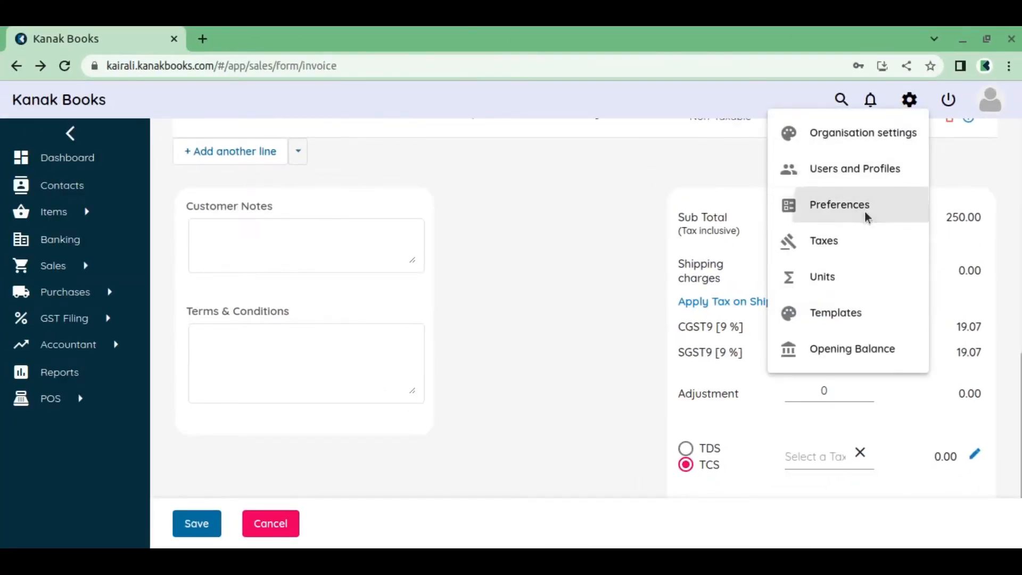
left_click(867, 216)
left_click(520, 372)
scroll(768, 352, "down", 3)
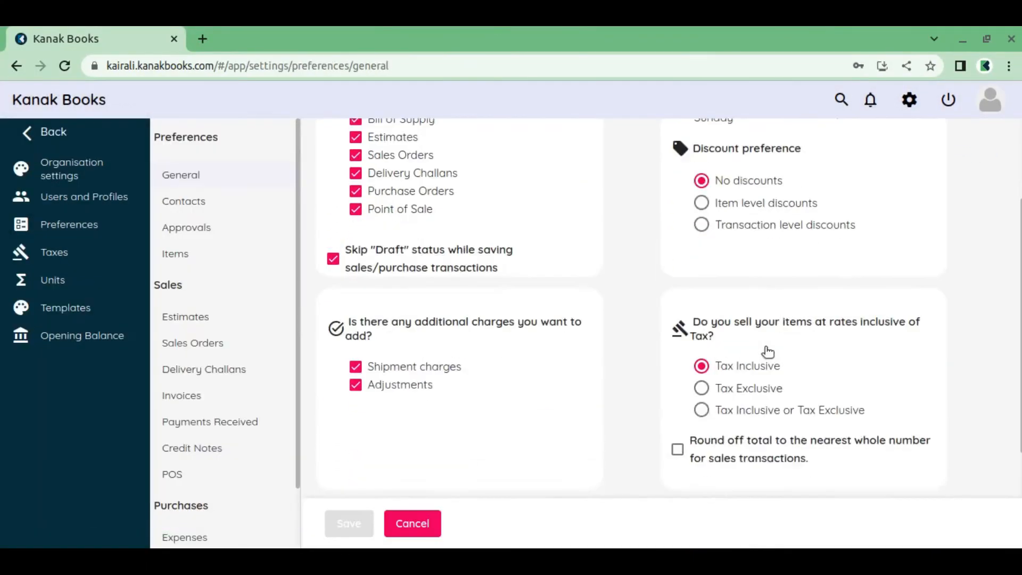
left_click(766, 389)
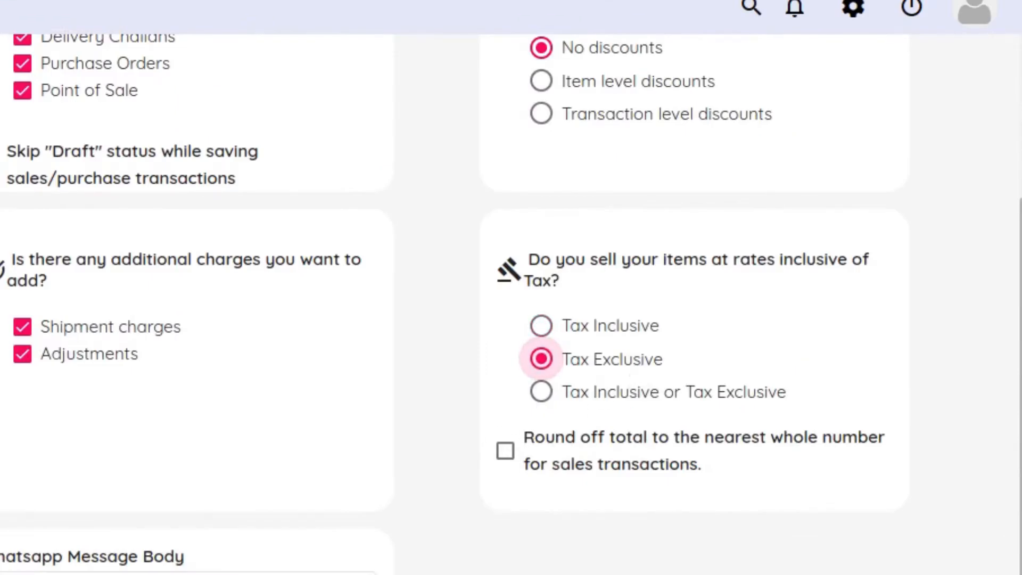
left_click(6, 574)
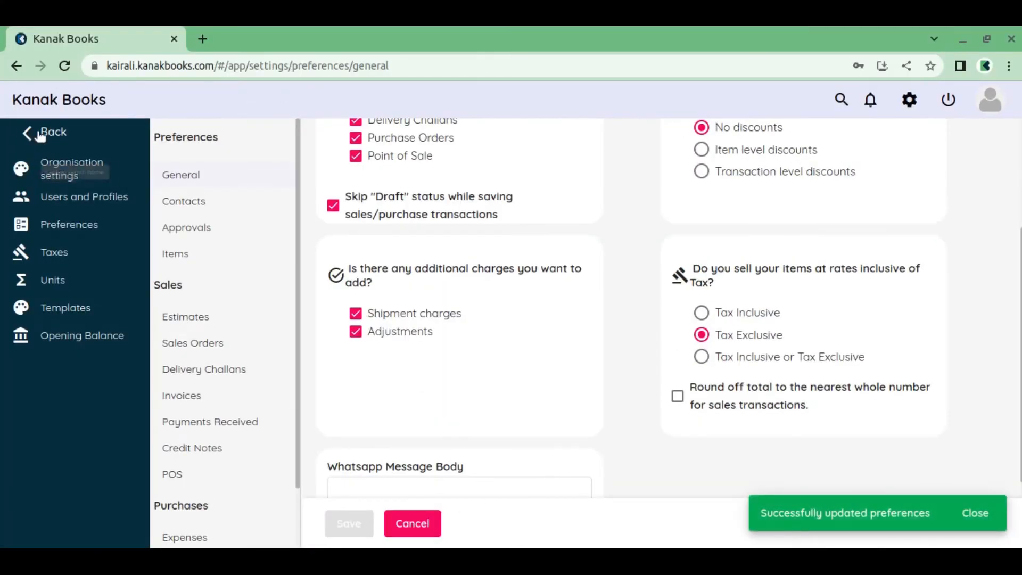
Step: Fill a new invoice for KCA with Cotton Fabric and check how tax is added to the total with tax-exclusive rates
left_click(15, 66)
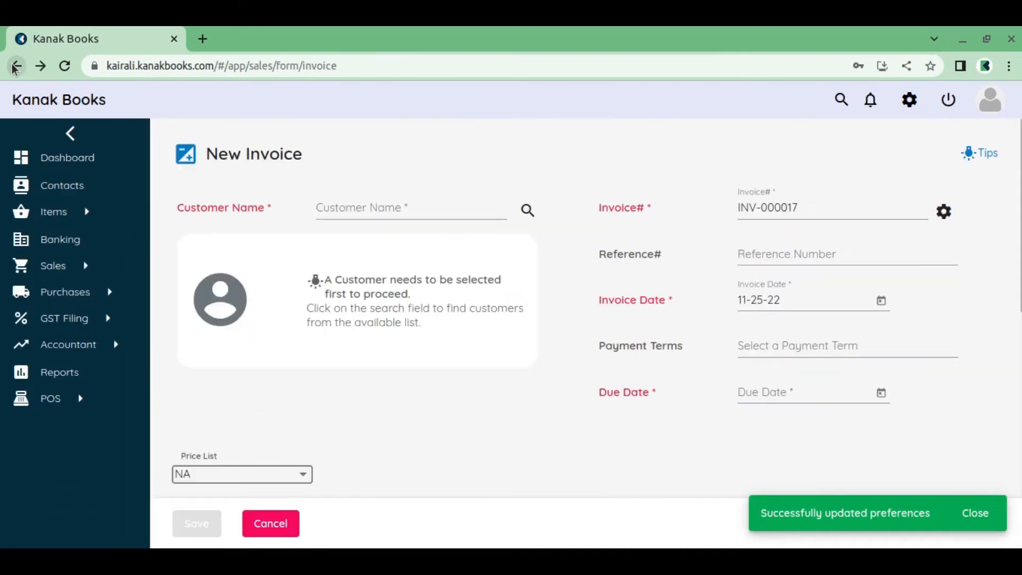
left_click(395, 207)
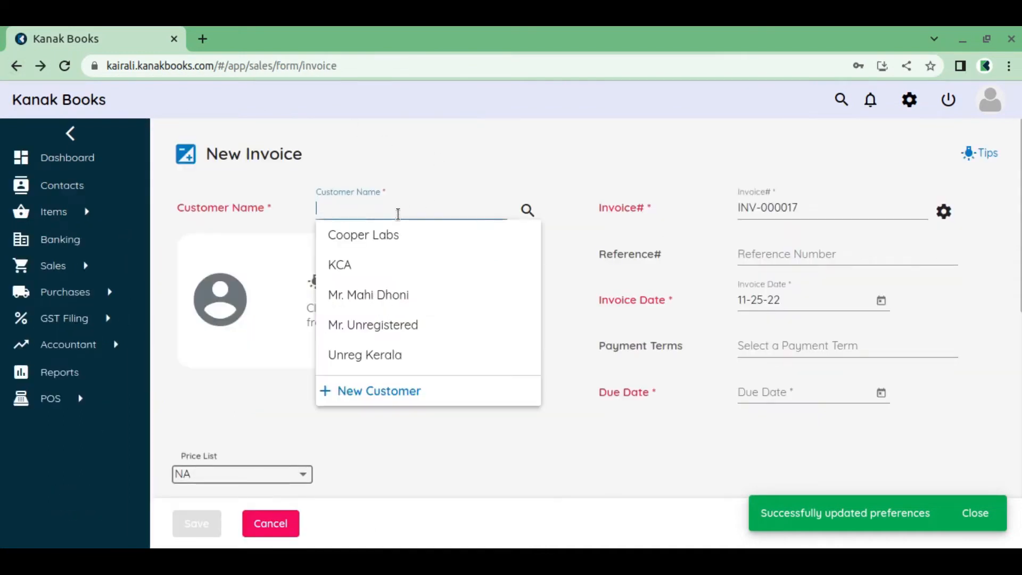
left_click(388, 265)
scroll(389, 267, "down", 4)
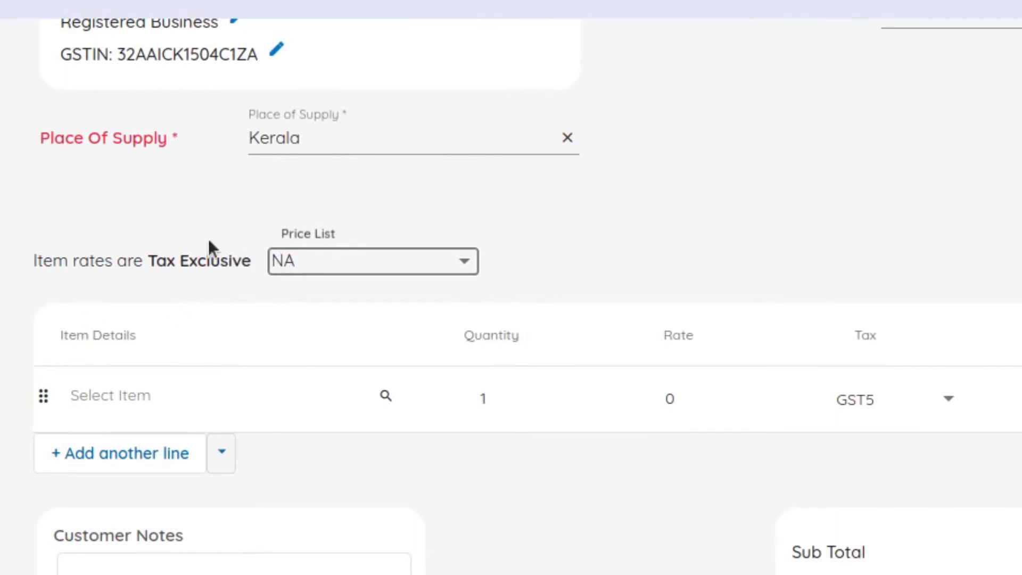
left_click(143, 394)
left_click(215, 155)
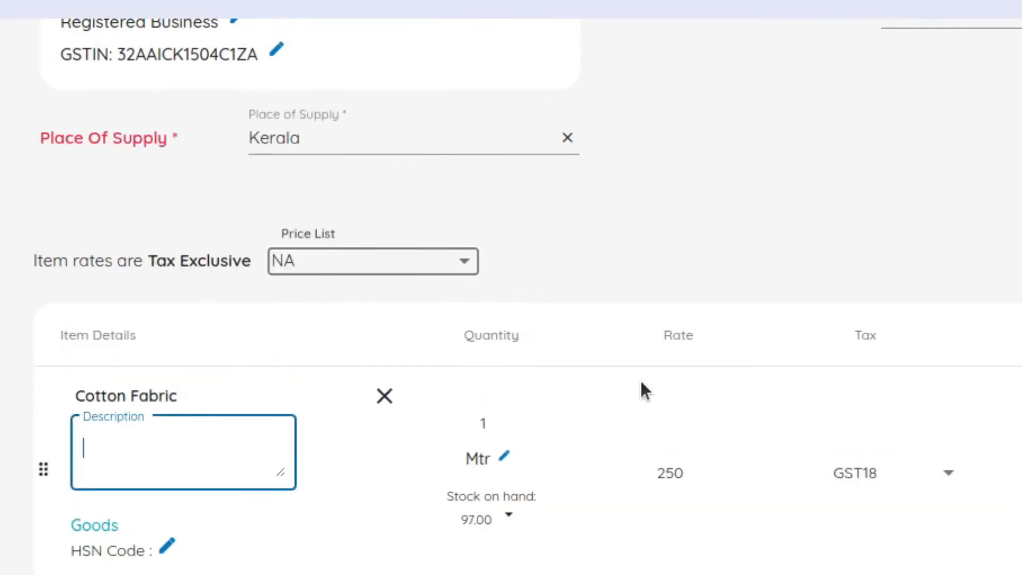
scroll(810, 293, "down", 8)
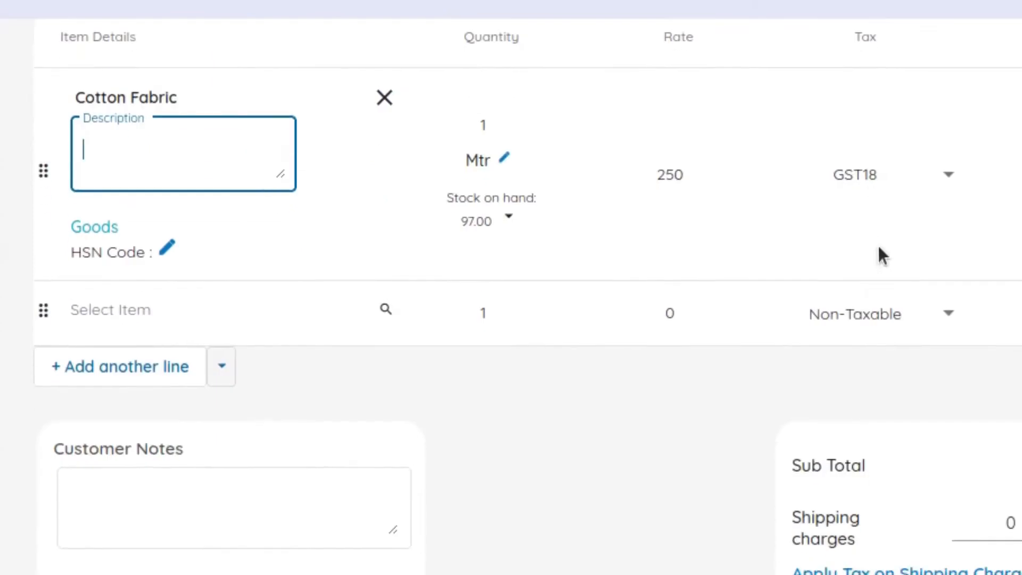
scroll(895, 380, "down", 2)
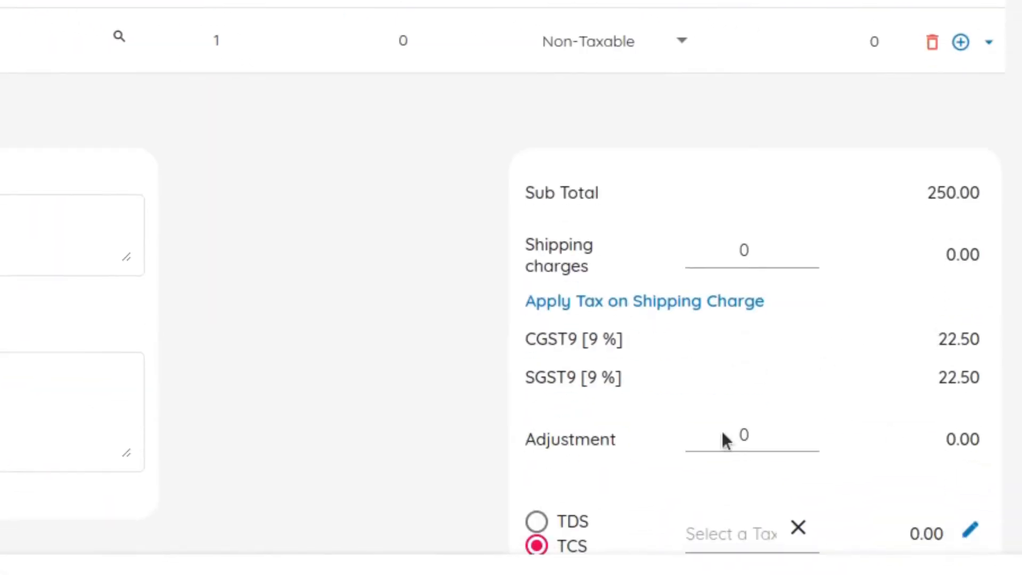
scroll(928, 383, "down", 4)
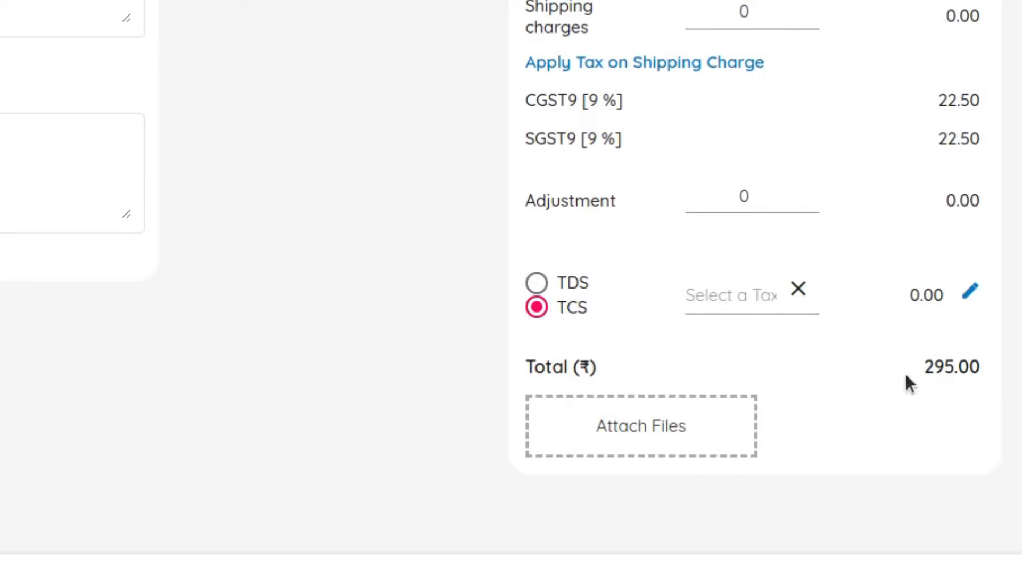
scroll(924, 381, "up", 5)
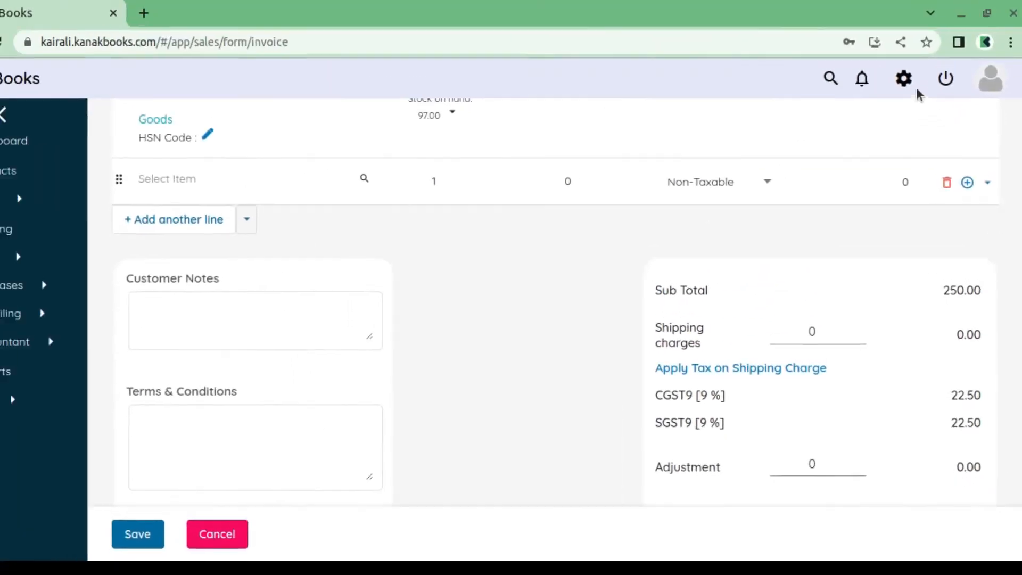
Step: Leave the unsaved invoice, set the item rate tax preference to Tax Inclusive or Tax Exclusive and save the preferences
left_click(904, 80)
left_click(840, 205)
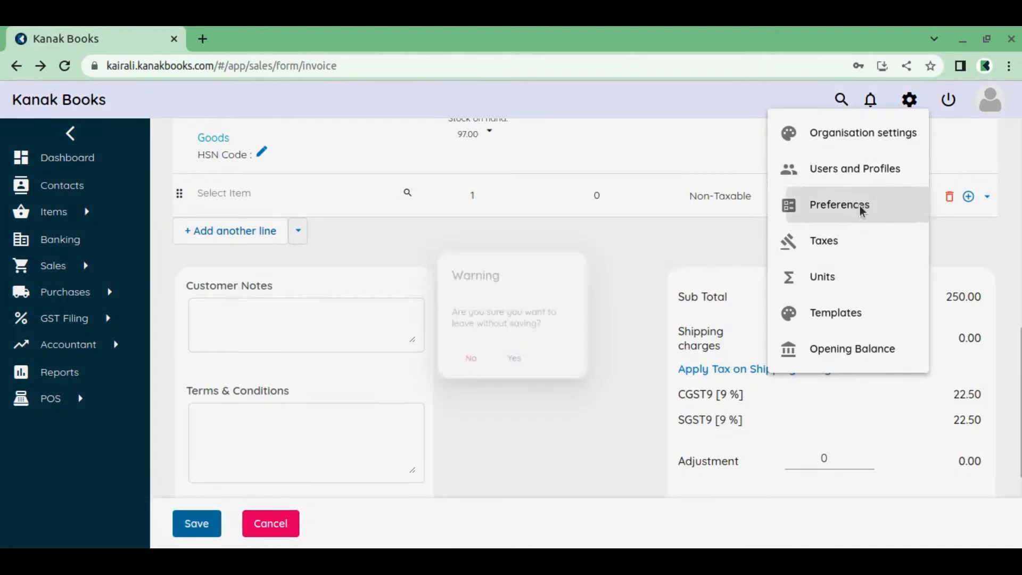
left_click(517, 371)
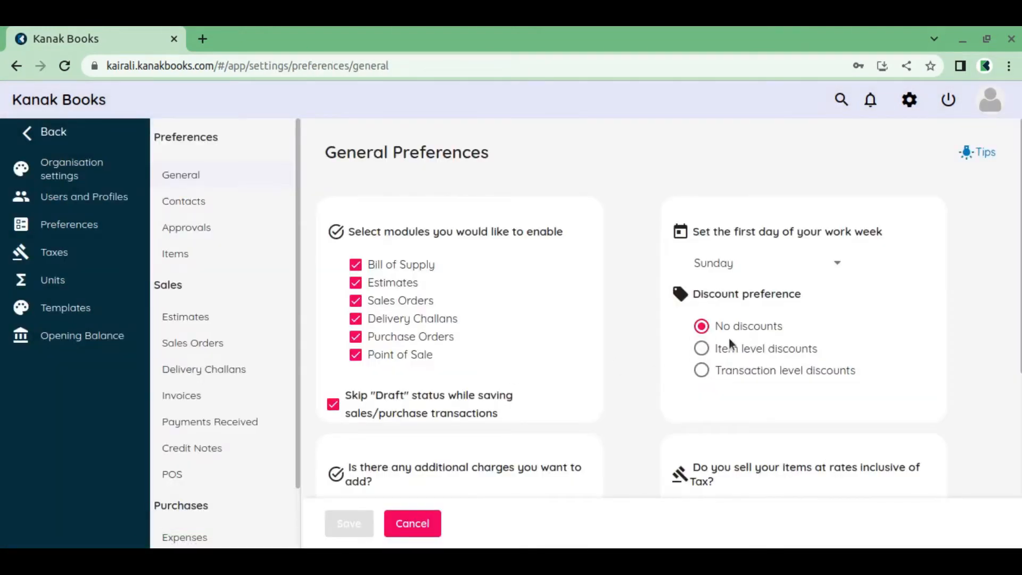
scroll(730, 337, "down", 3)
left_click(781, 359)
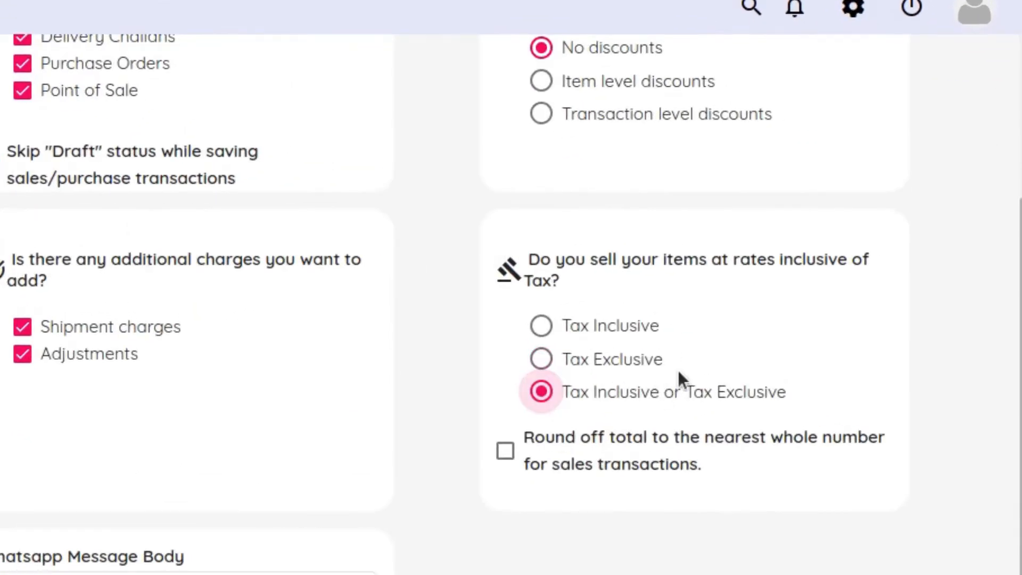
scroll(679, 373, "down", 2)
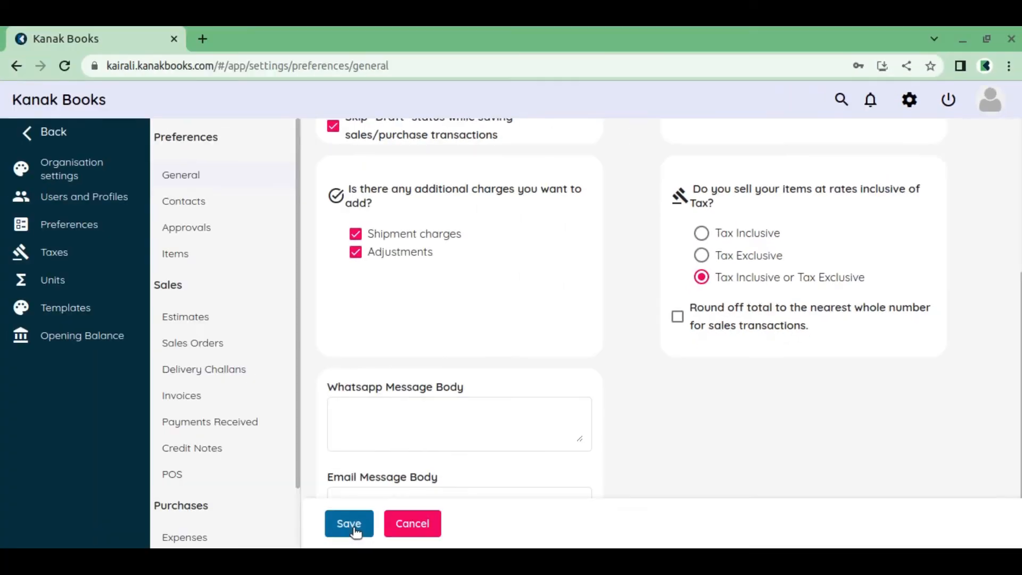
left_click(351, 525)
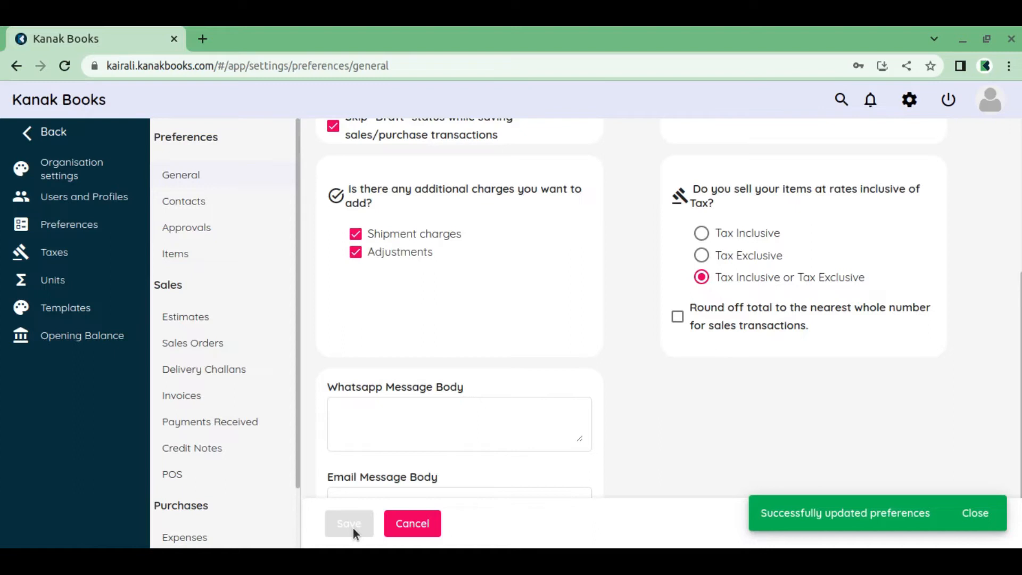
Step: Fill a new invoice for KCA with Cotton Fabric, keeping item rates as Tax Inclusive, and check the totals
left_click(17, 65)
left_click(376, 209)
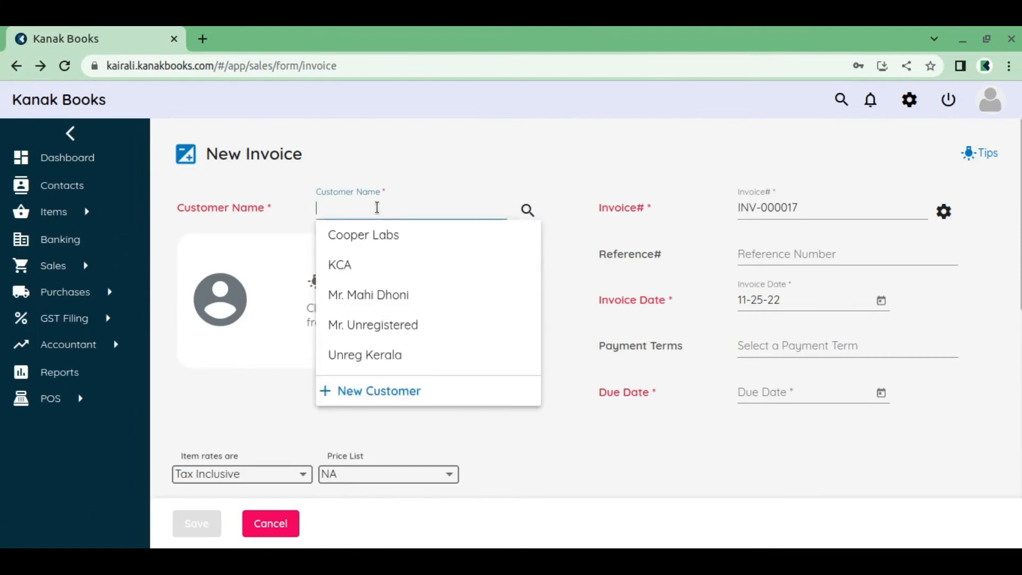
left_click(381, 263)
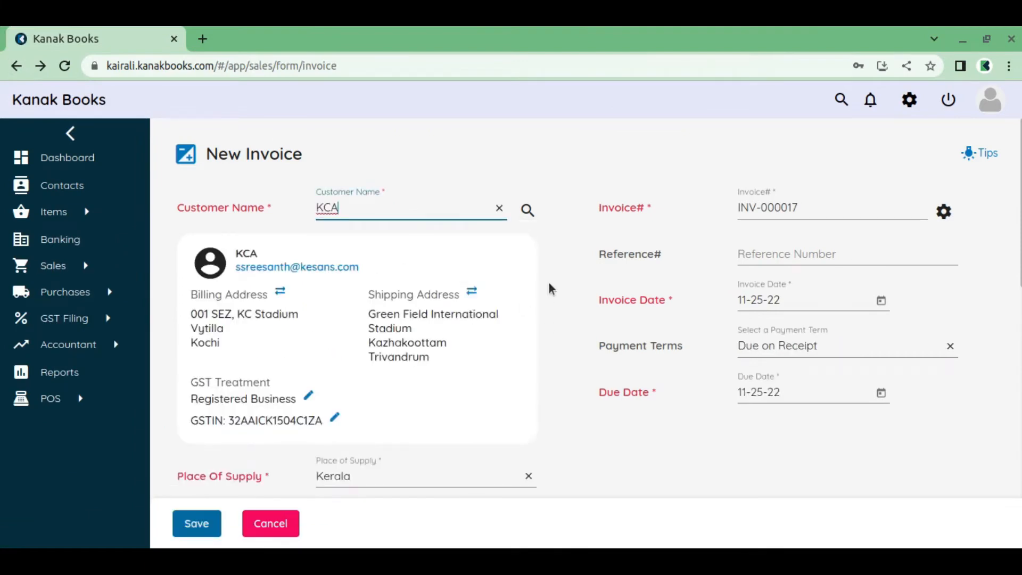
scroll(550, 288, "down", 3)
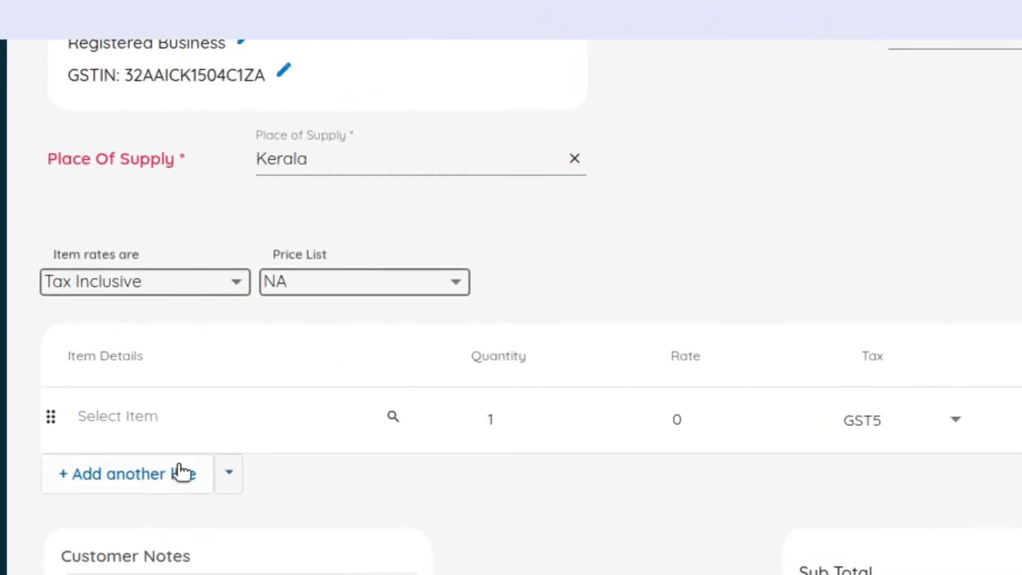
left_click(171, 426)
left_click(224, 181)
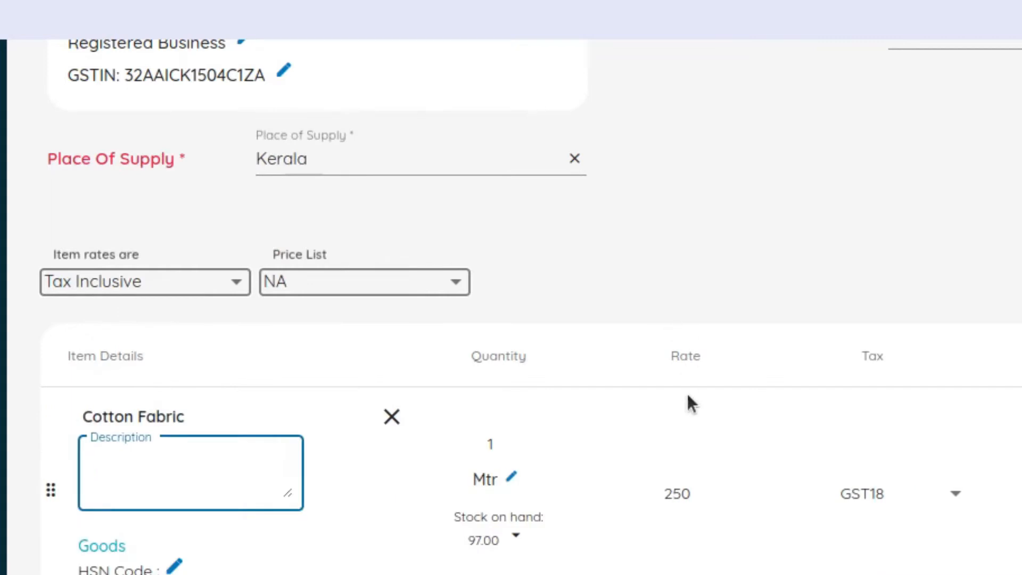
scroll(687, 397, "down", 12)
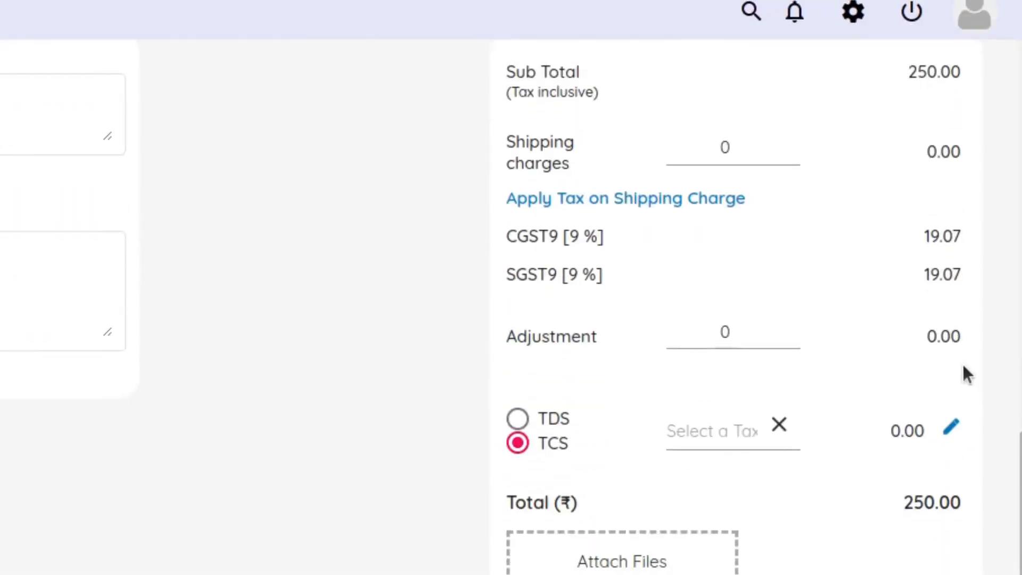
Step: Switch the invoice's item rates to Tax Exclusive and check the tax amounts and total
scroll(488, 365, "up", 12)
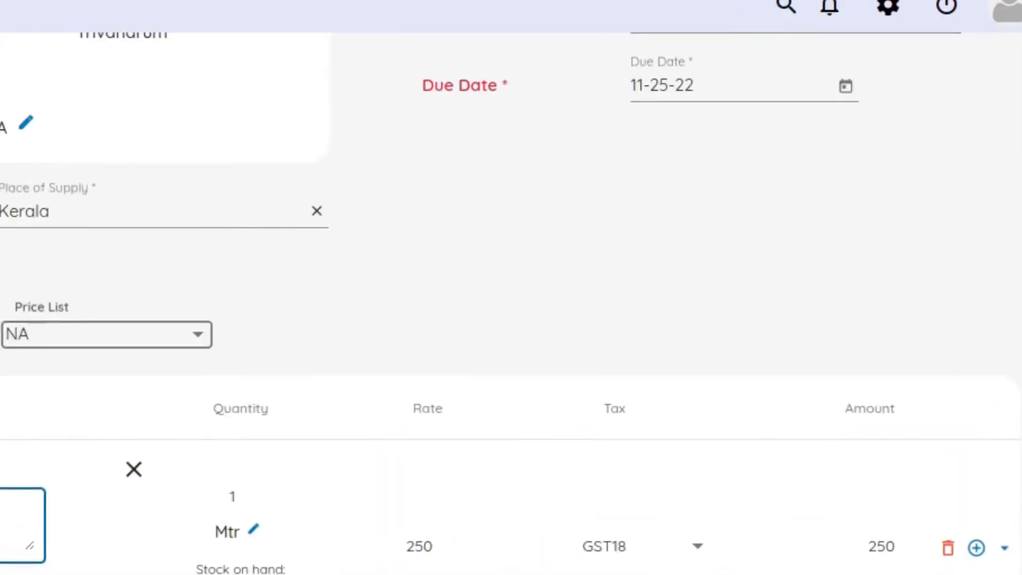
left_click(0, 349)
left_click(0, 382)
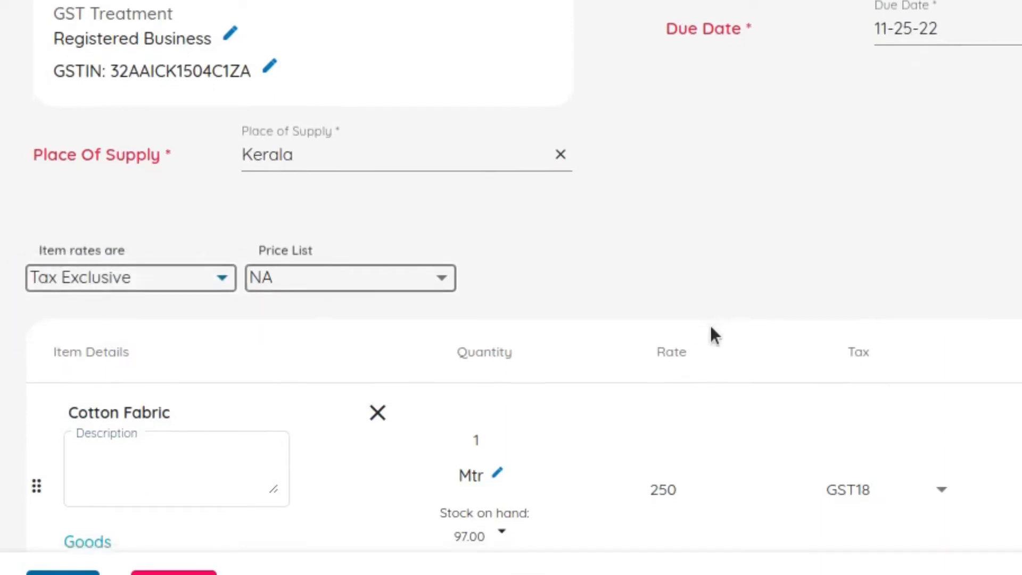
scroll(711, 327, "down", 12)
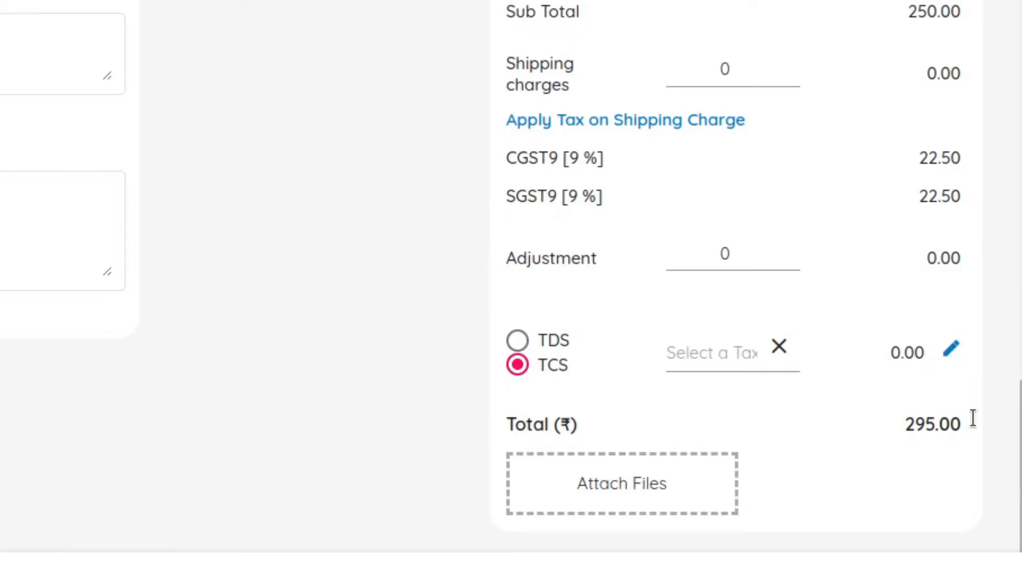
scroll(946, 274, "up", 3)
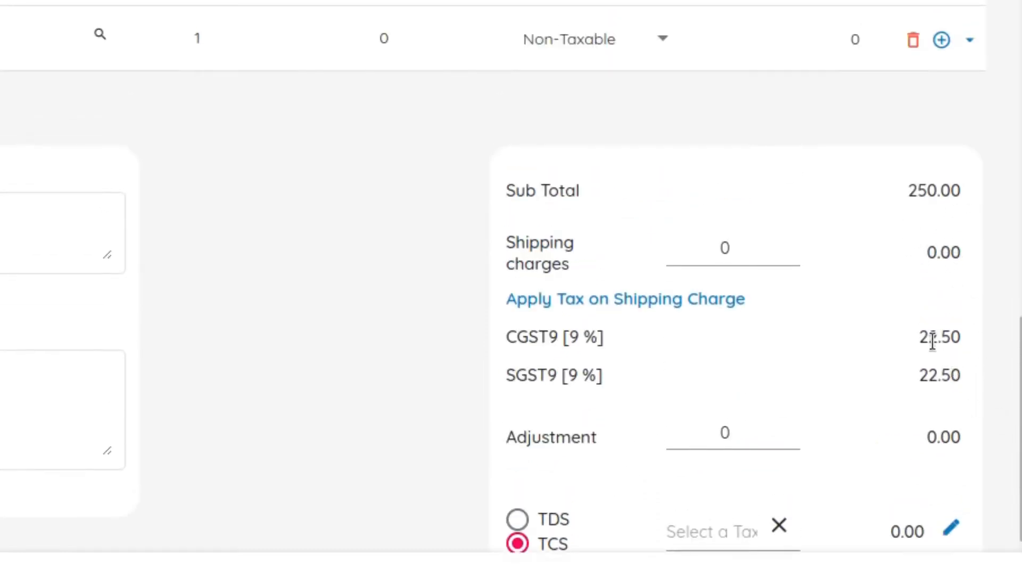
scroll(931, 362, "down", 4)
scroll(932, 363, "up", 9)
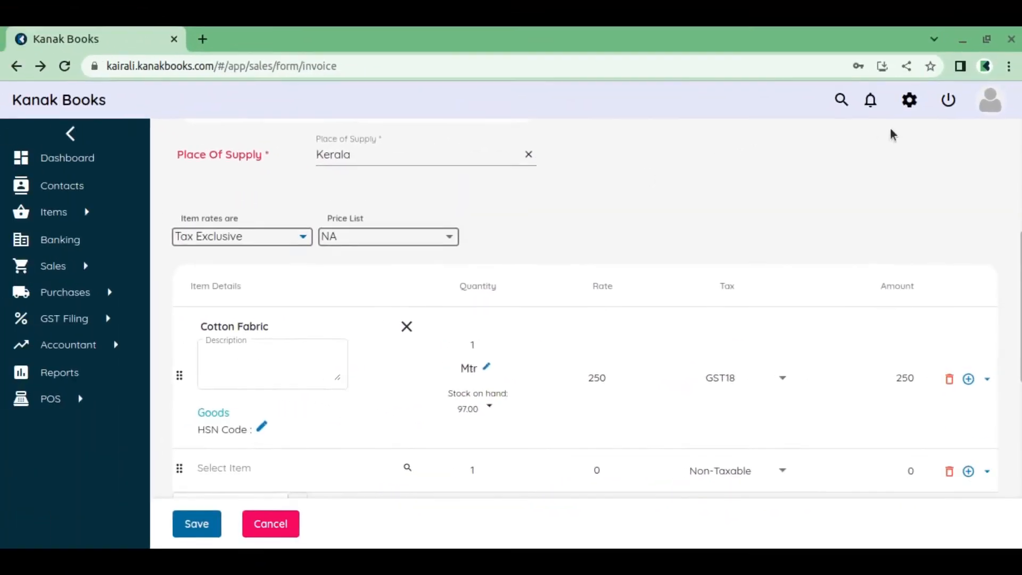
Step: Leave the unsaved invoice, enable rounding off sales totals to the nearest whole number in the general preferences, and save
left_click(910, 100)
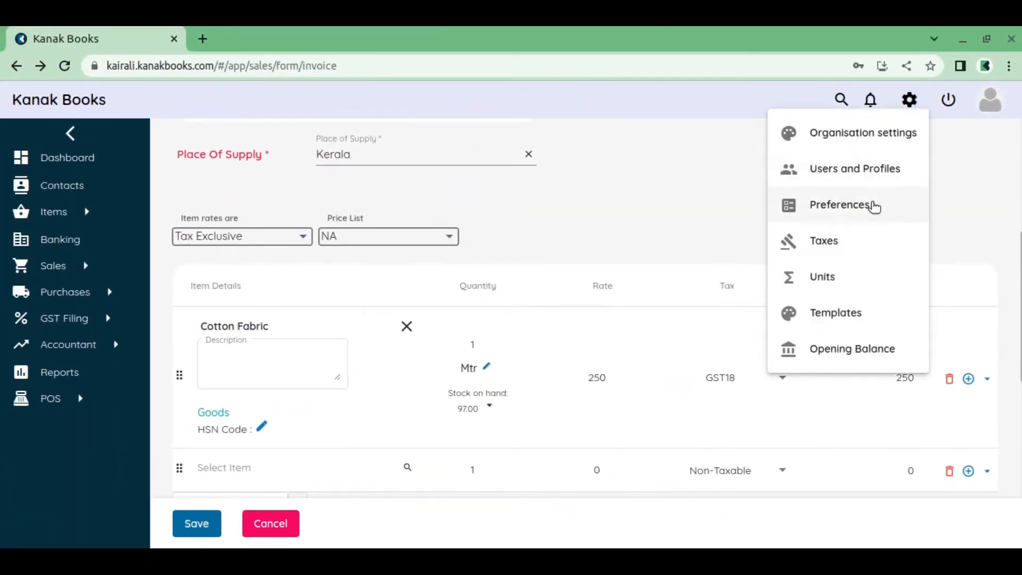
left_click(875, 205)
left_click(514, 371)
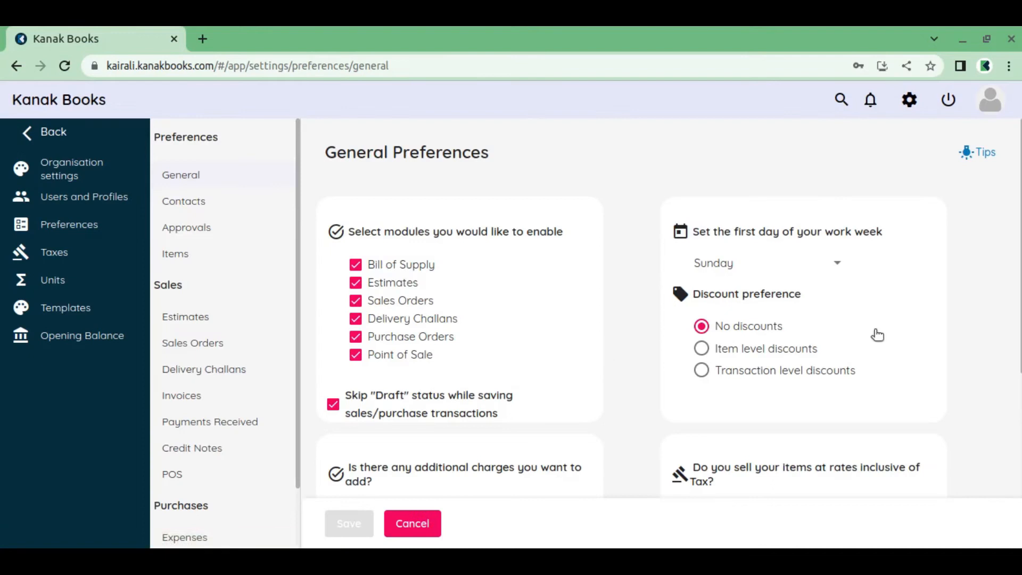
scroll(879, 333, "down", 2)
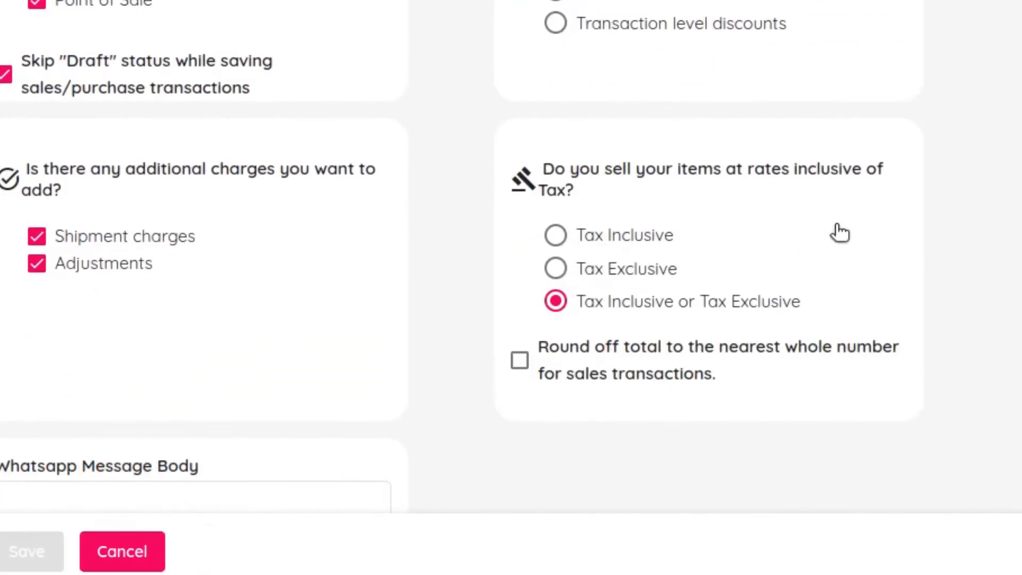
left_click(627, 376)
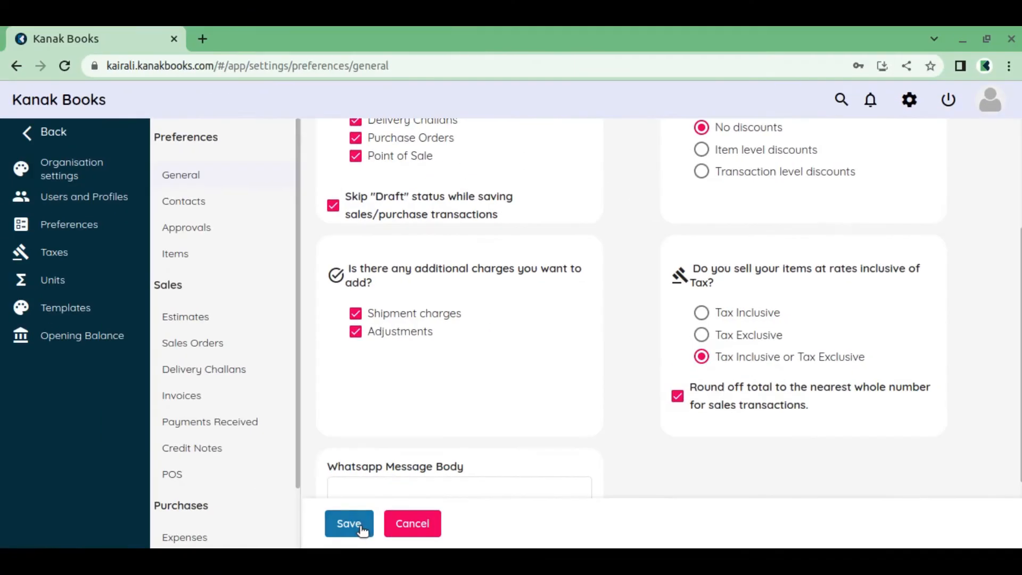
left_click(44, 555)
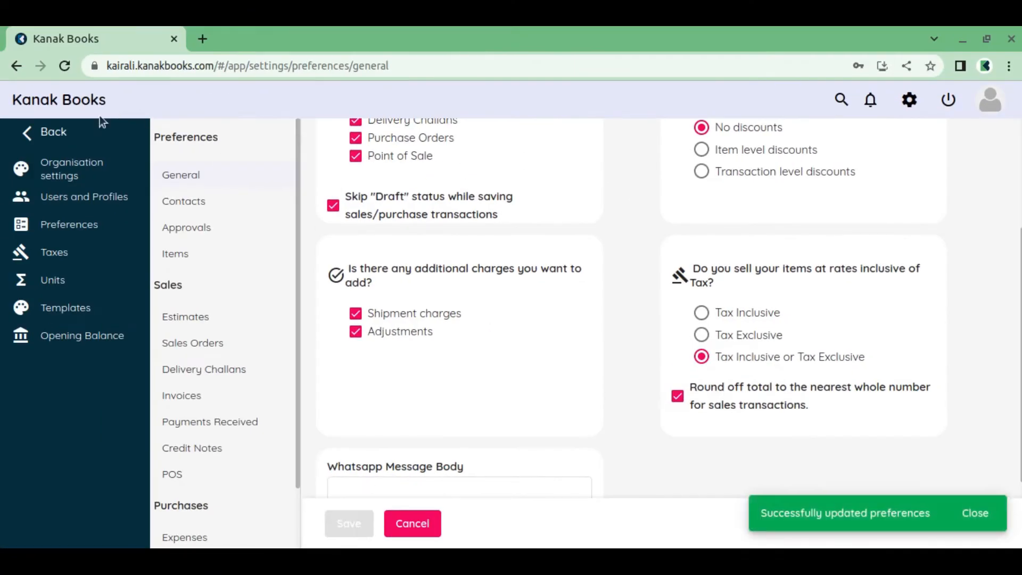
Step: Return to a new invoice, choose KCA as the customer and add Cotton Fabric with a quantity of 2
left_click(17, 66)
left_click(358, 207)
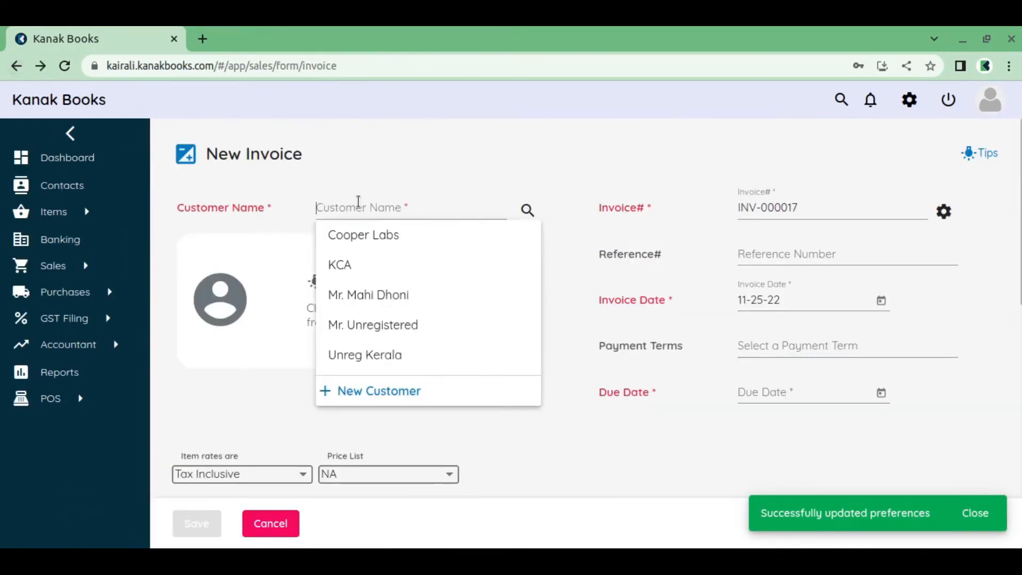
left_click(352, 265)
scroll(461, 242, "down", 5)
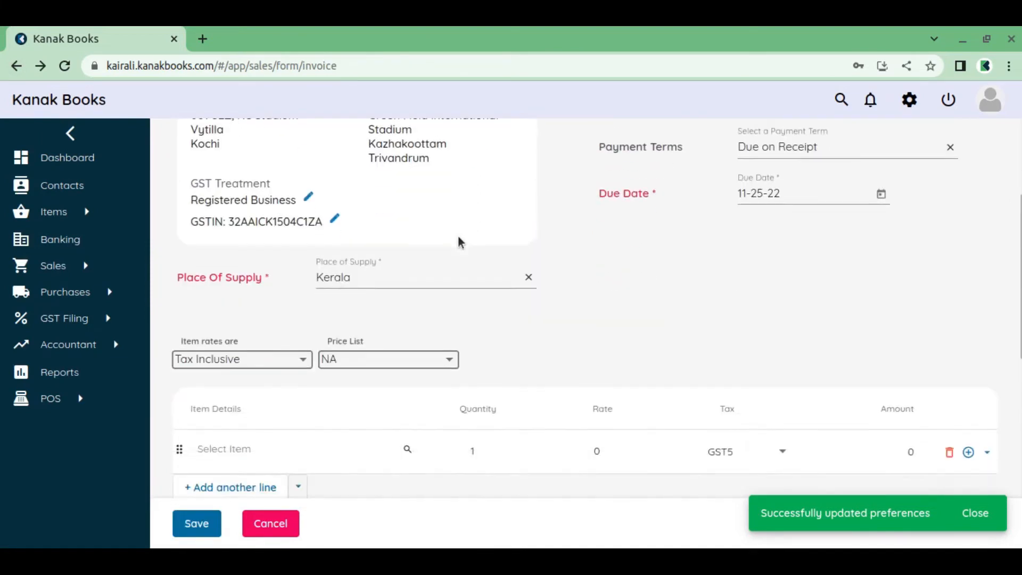
scroll(461, 242, "down", 3)
left_click(311, 290)
left_click(306, 336)
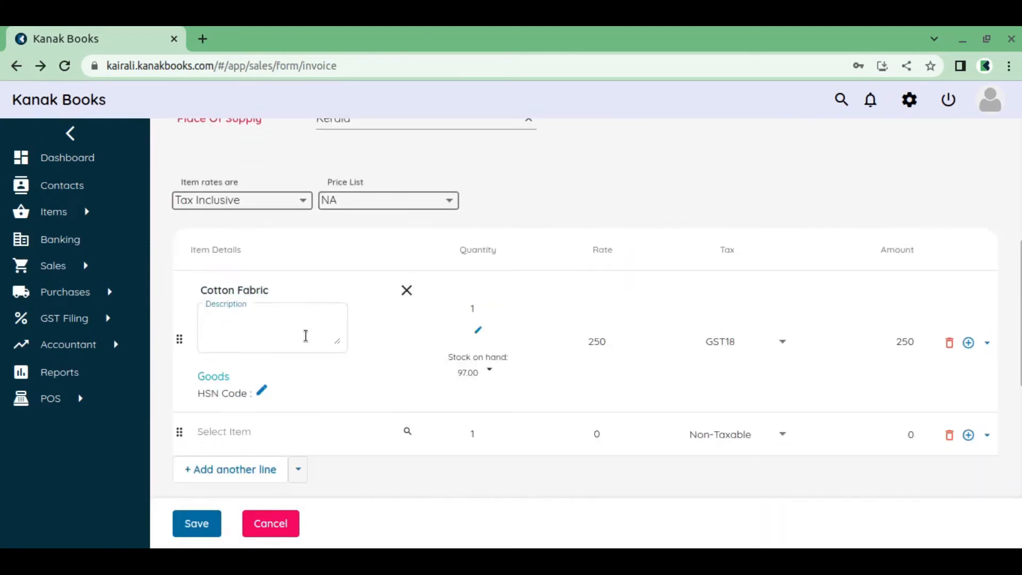
left_click(502, 307)
scroll(605, 301, "down", 2)
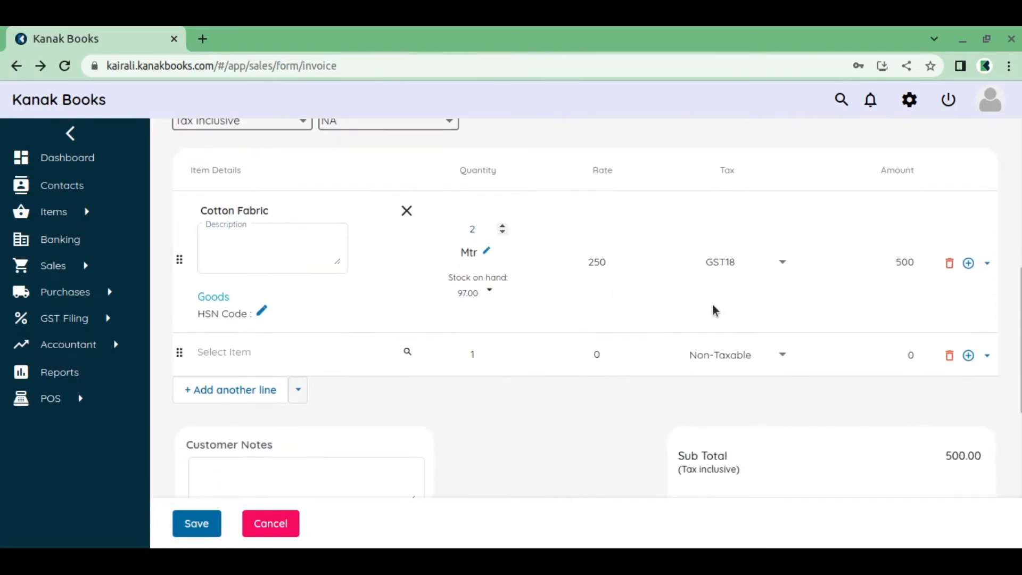
Step: Set the invoice's adjustment to 78.985 and check the round-off and total amounts
scroll(880, 335, "down", 5)
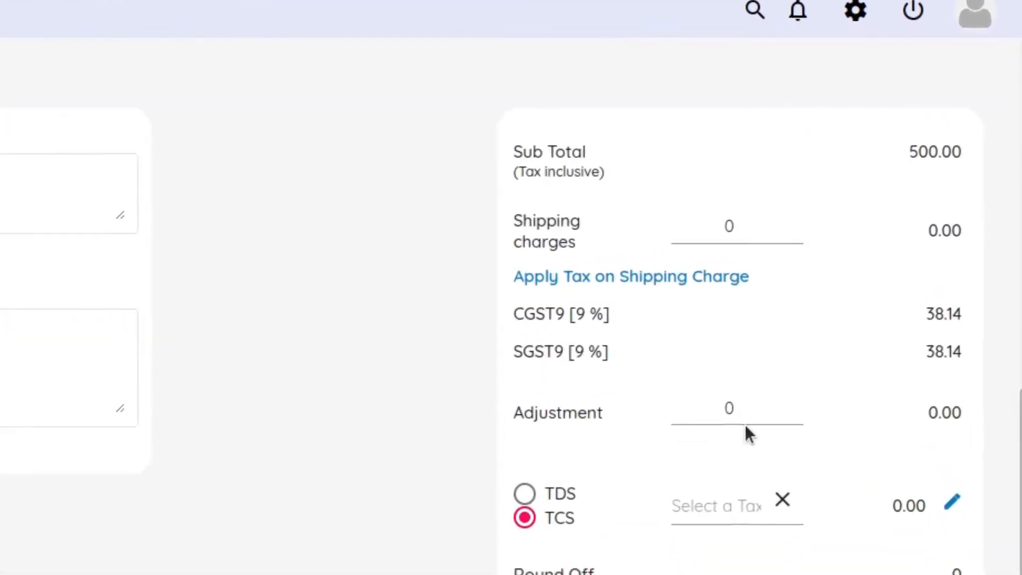
scroll(746, 425, "down", 1)
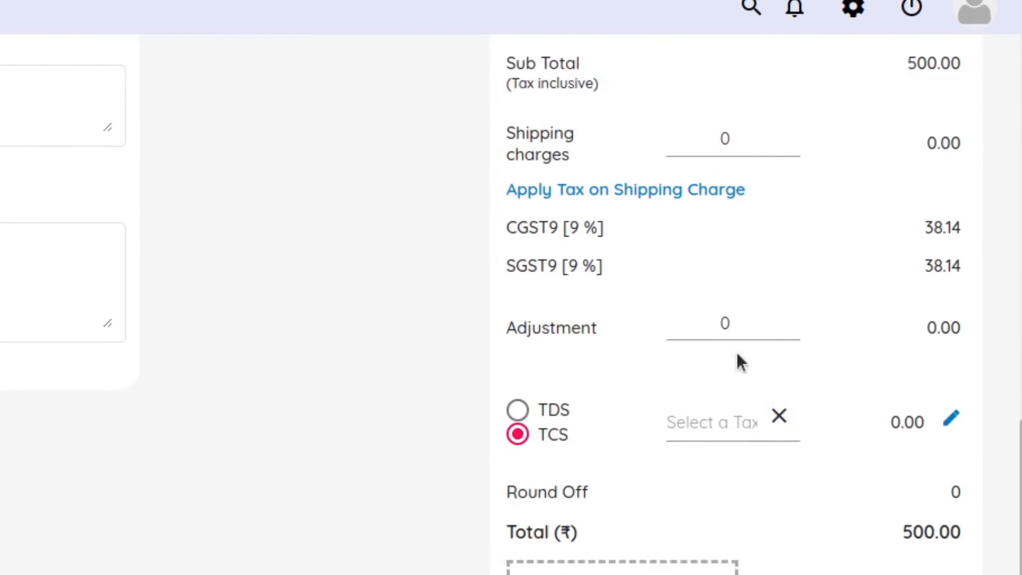
left_click_drag(746, 320, 678, 329)
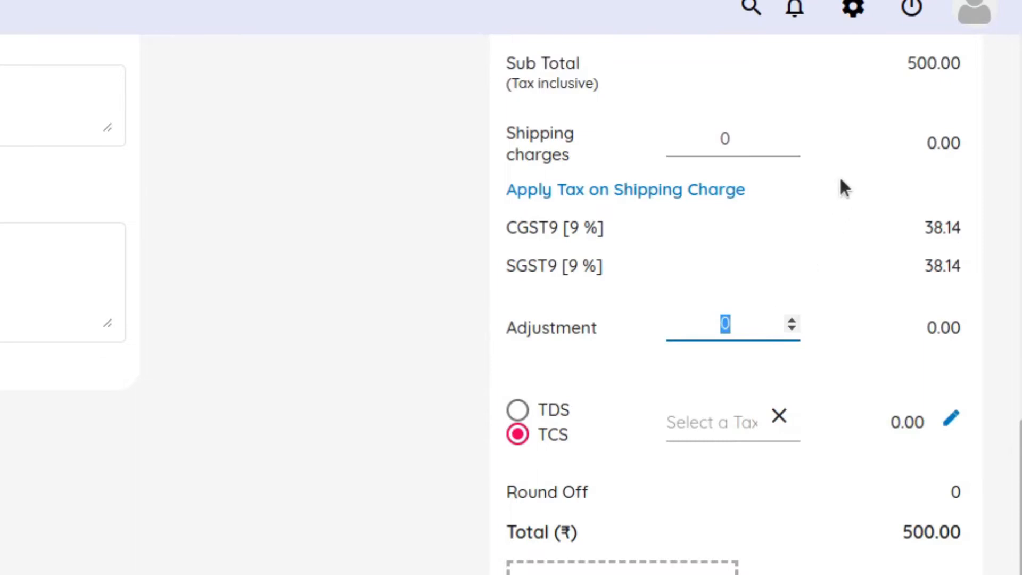
type("78.985")
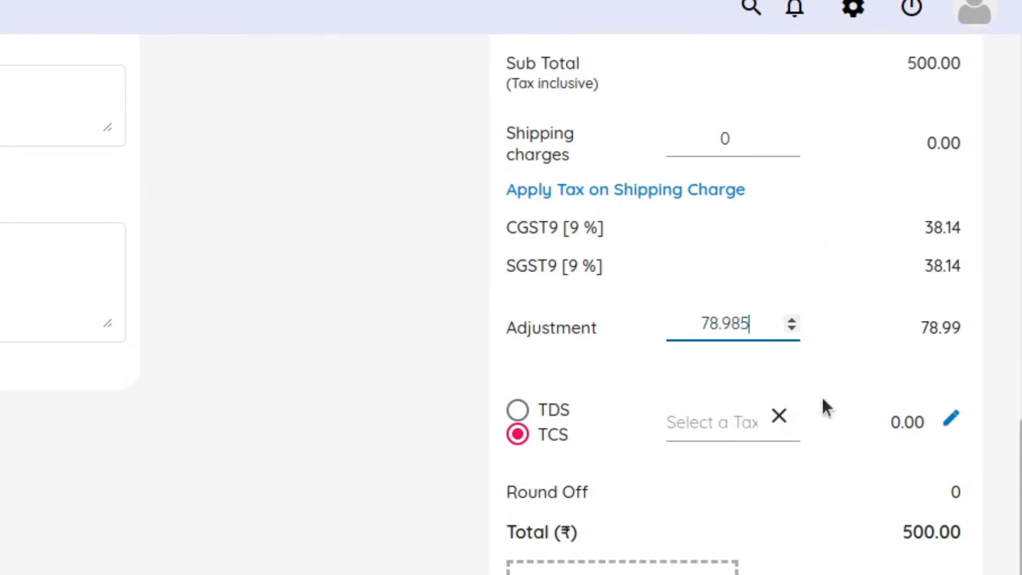
left_click(837, 369)
scroll(642, 551, "down", 2)
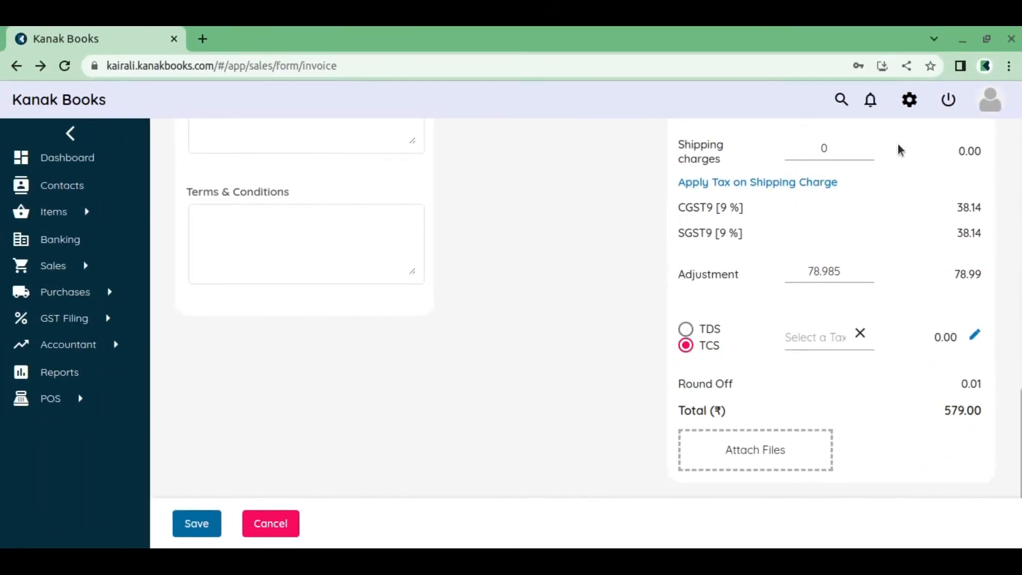
Step: Leave the unsaved invoice and turn off rounding sales totals to the nearest whole number in the general preferences
left_click(910, 102)
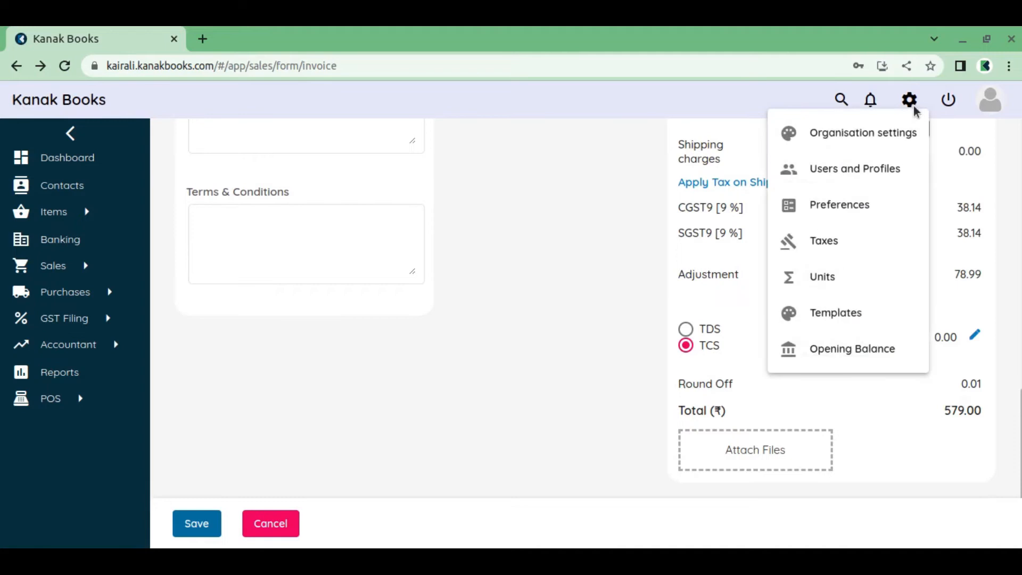
left_click(864, 202)
left_click(527, 370)
scroll(681, 333, "down", 2)
scroll(682, 334, "down", 2)
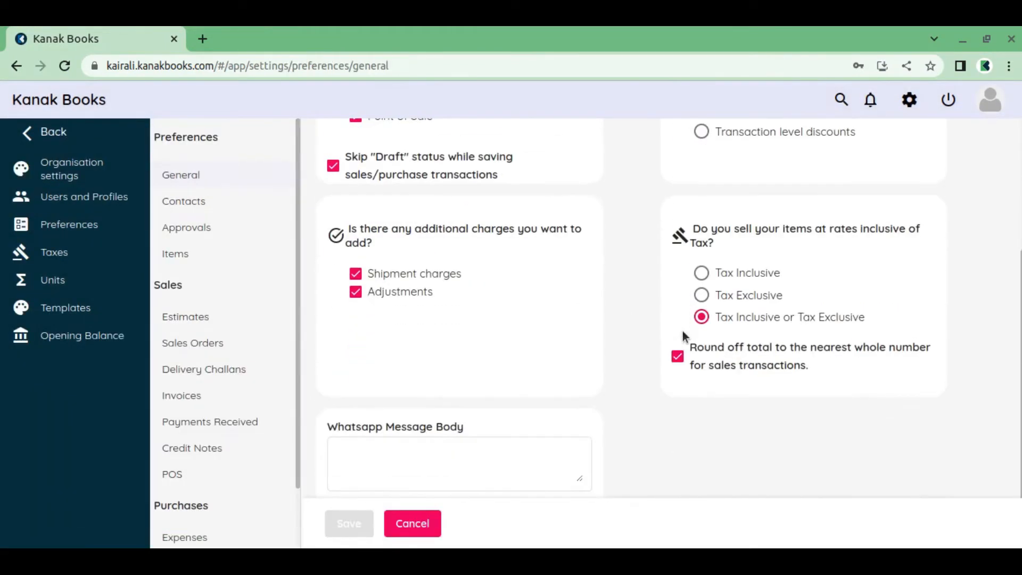
left_click(684, 360)
Step: Enter "Sample whatsapp message" as the Whatsapp message body in the general preferences
scroll(671, 362, "down", 2)
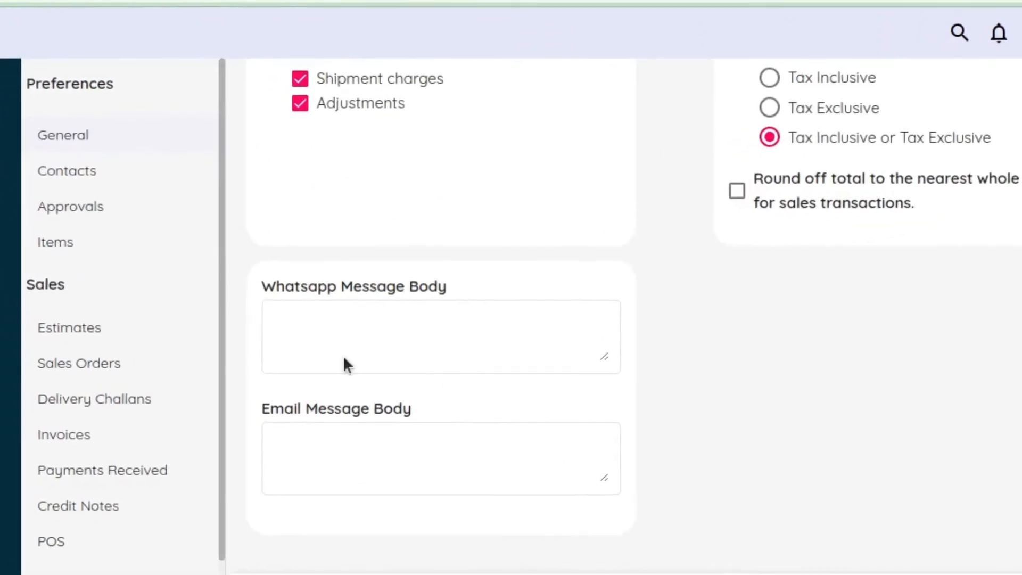
left_click(363, 333)
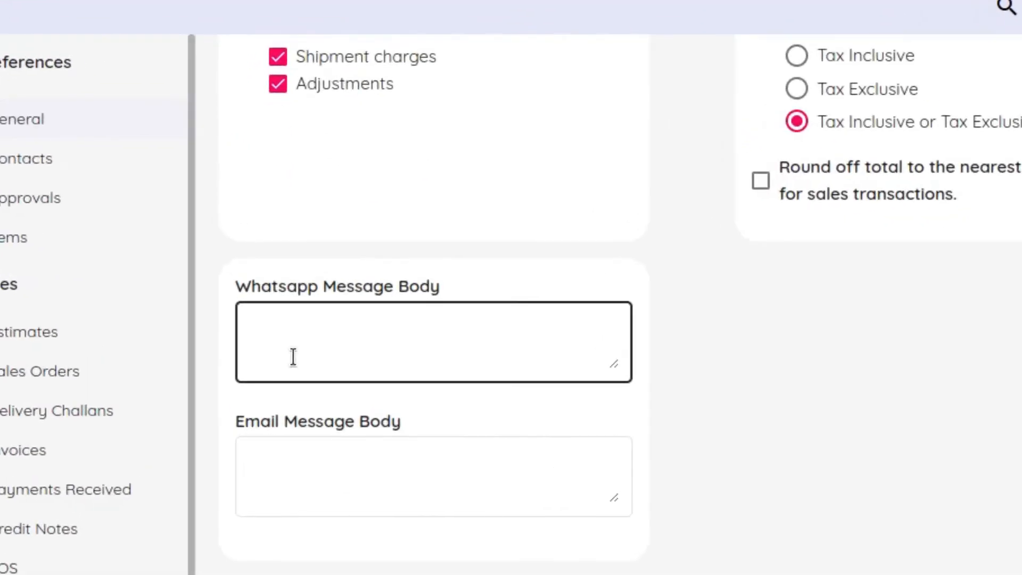
left_click(328, 346)
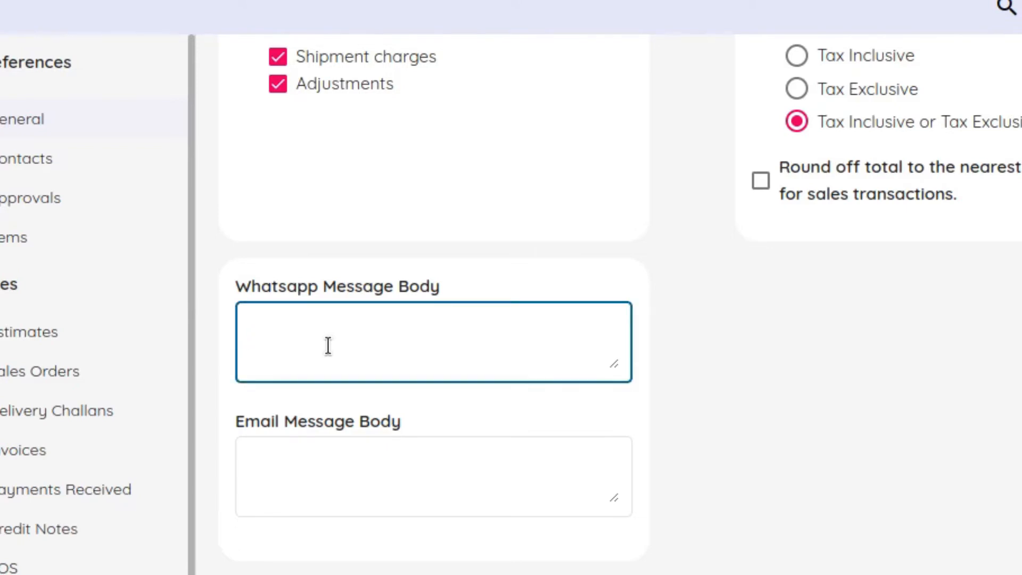
type("SAm")
type("m")
type("ple wha")
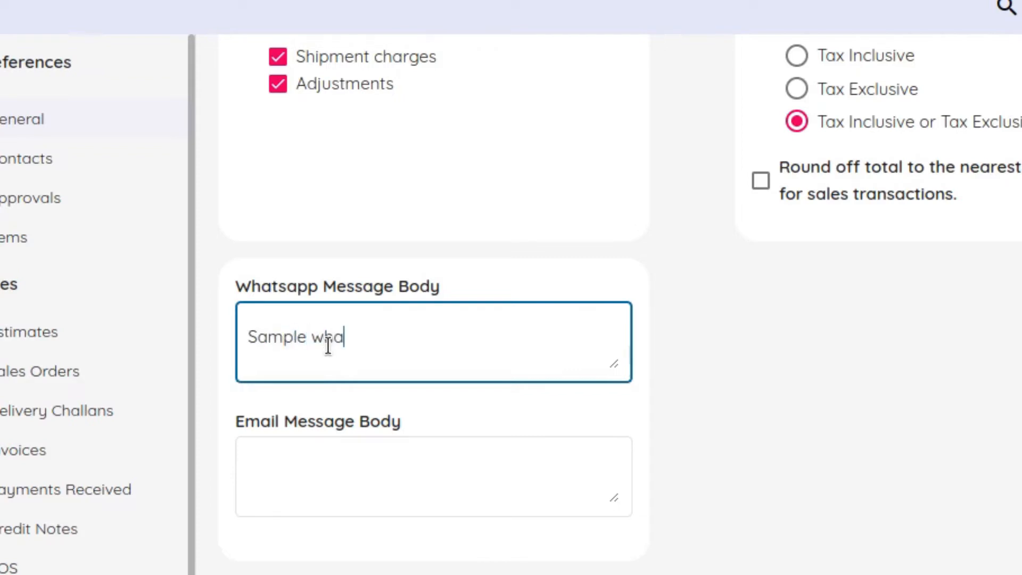
type("tsapp message")
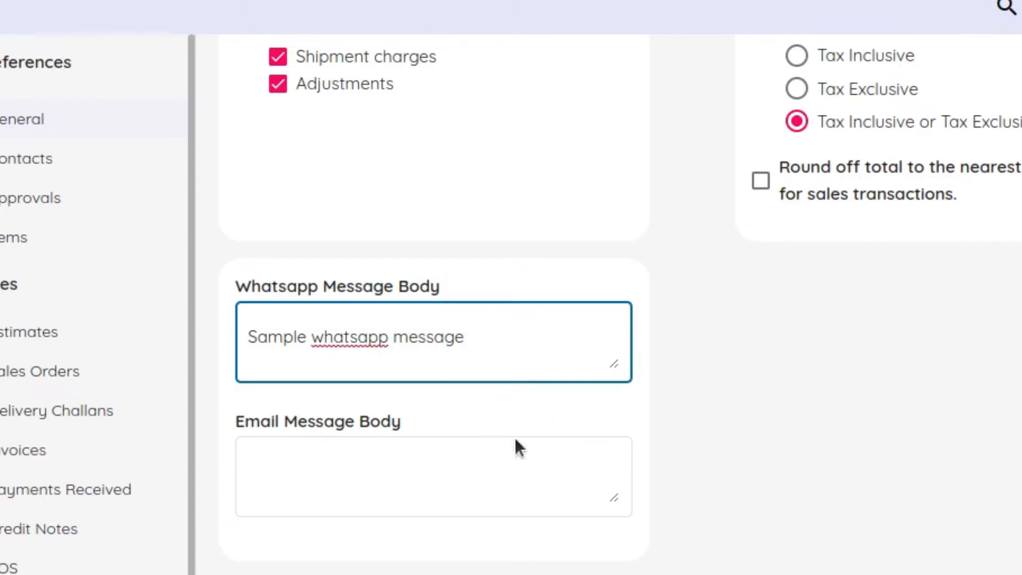
Step: Enter "SAmple email message" as the email message body and save the preferences
left_click(440, 459)
type("SAmple email messa")
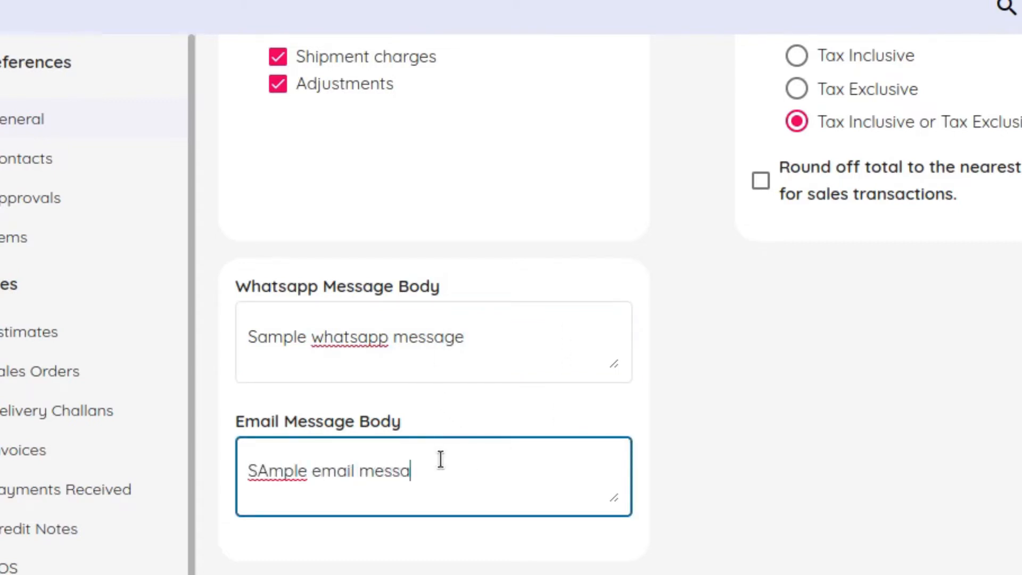
type("ge")
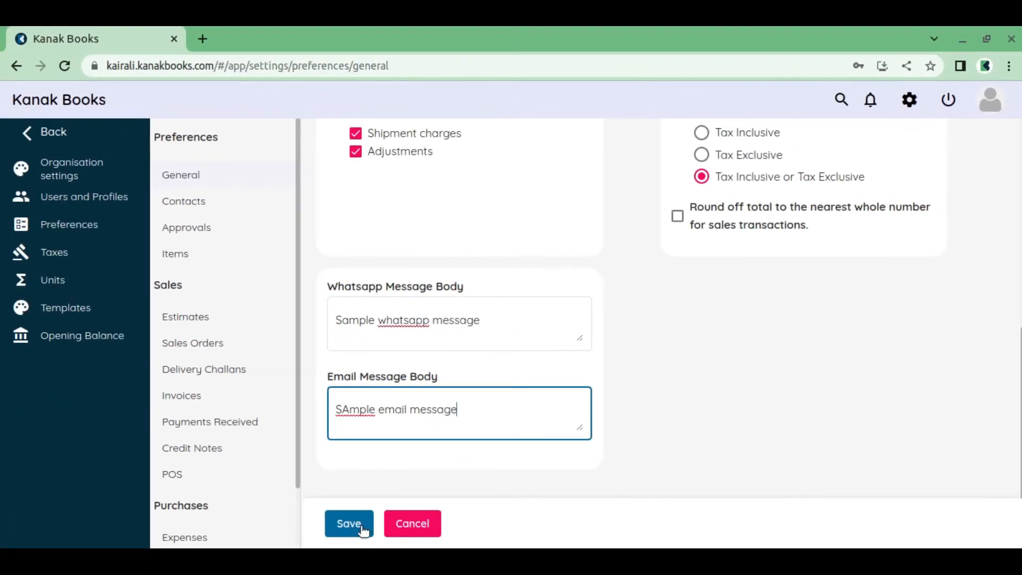
left_click(363, 528)
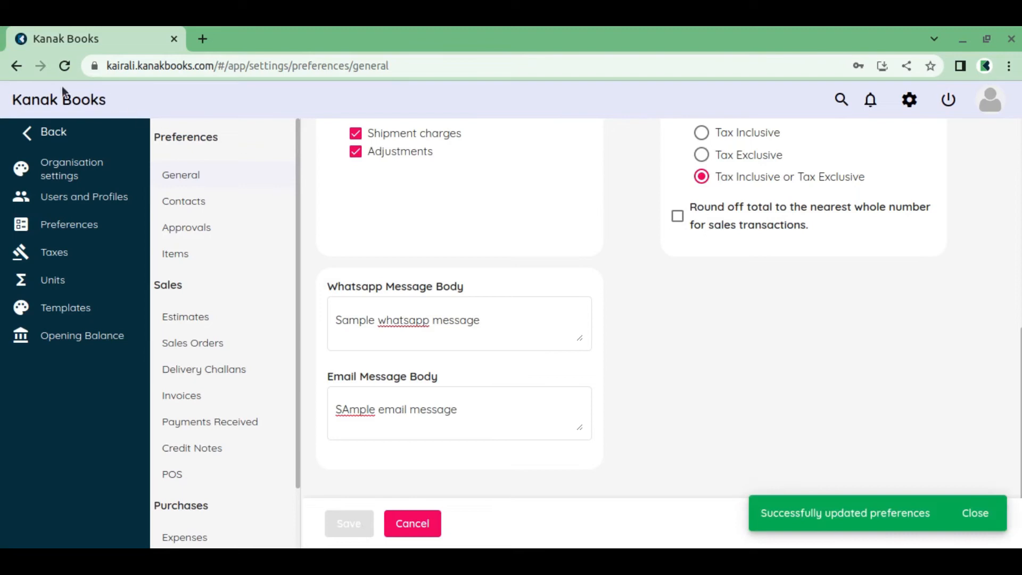
Step: Leave the settings and open the Cooper Labs sales invoice dated Jan 10, 2022
left_click(33, 130)
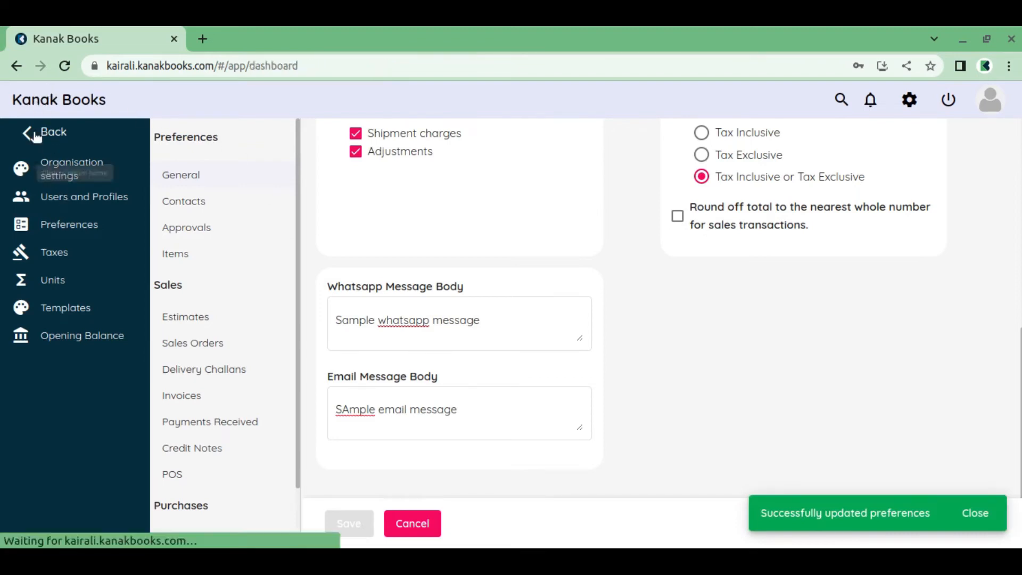
left_click(84, 266)
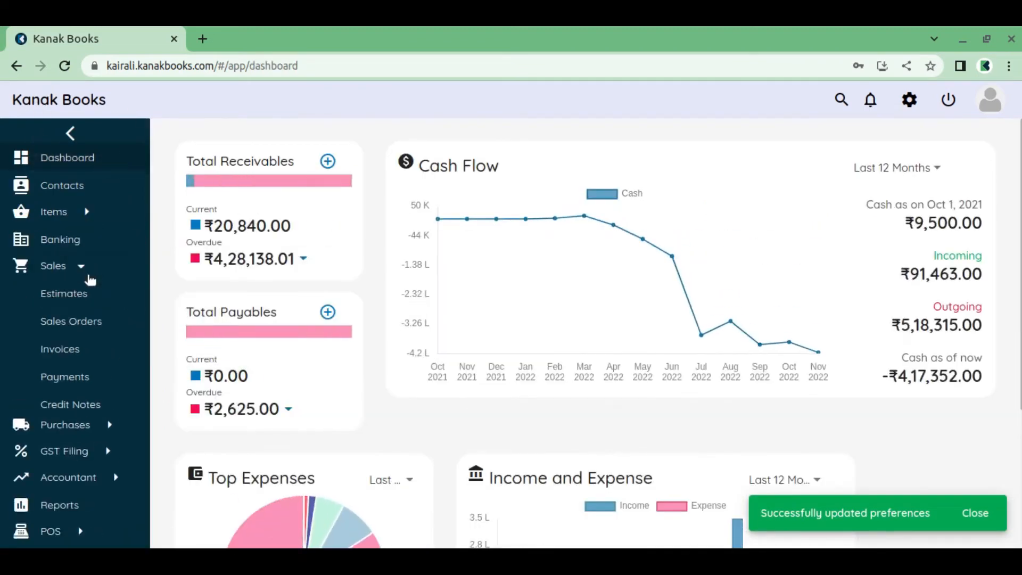
left_click(75, 354)
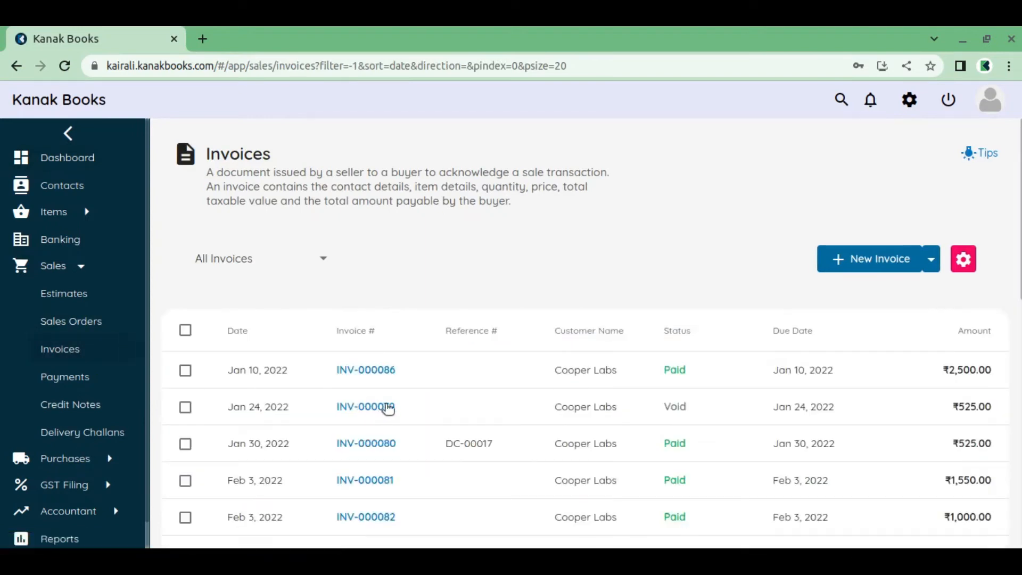
left_click(394, 372)
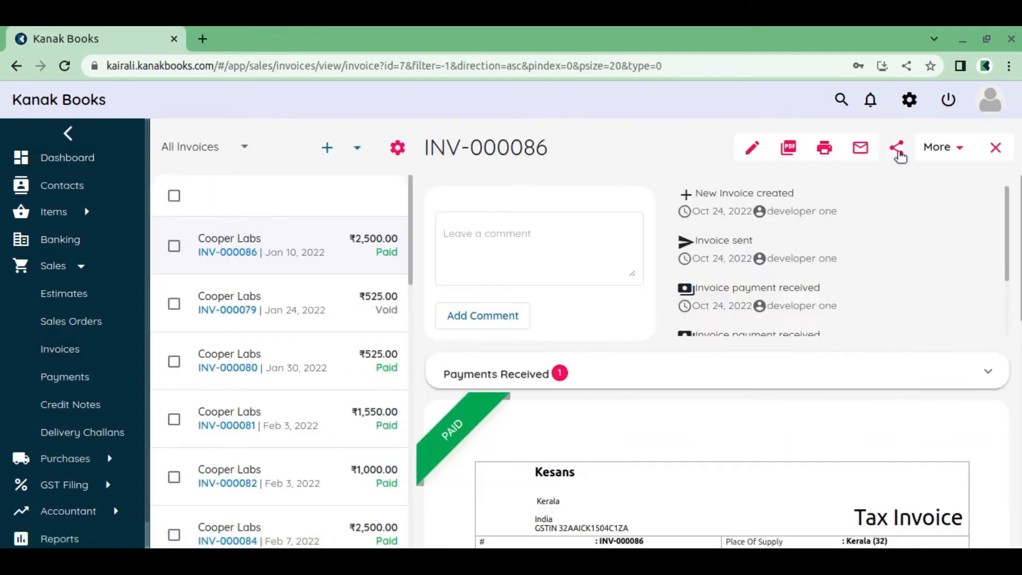
Step: Prepare to share the open invoice via Whatsapp and check the custom text in the message body
left_click(897, 152)
left_click(934, 222)
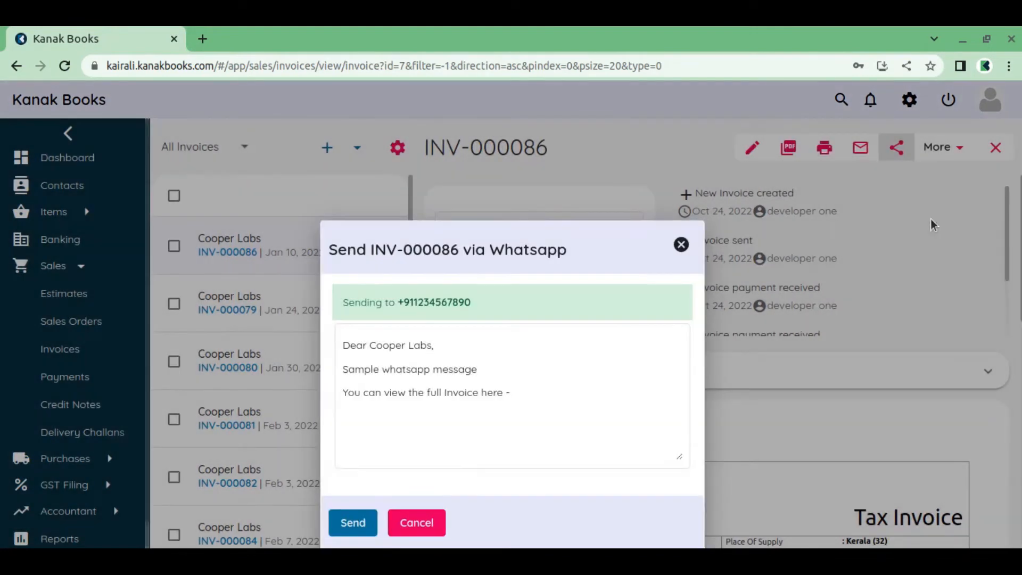
left_click(448, 373)
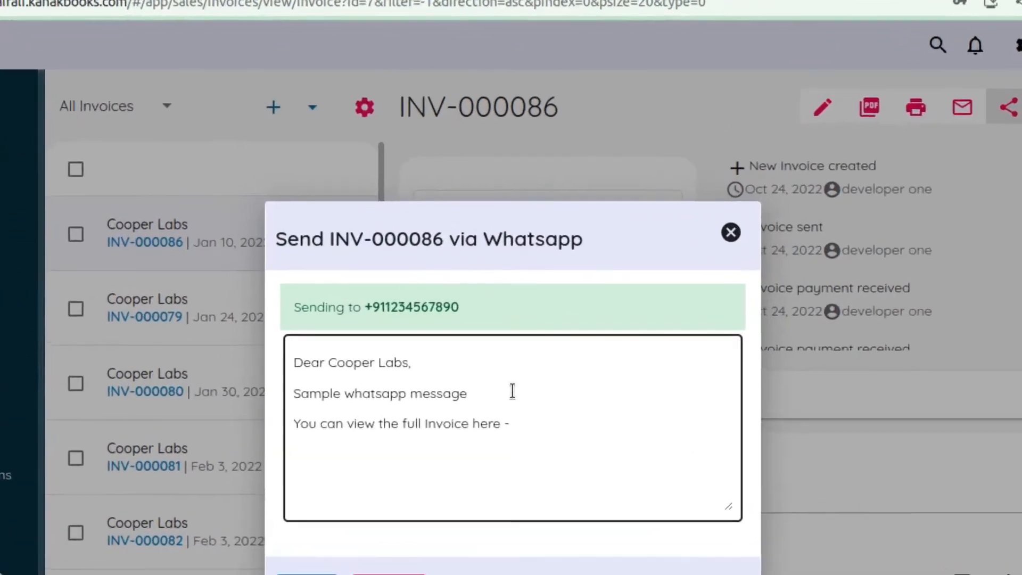
Step: Check the custom text in the invoice's Whatsapp message body and close the message without sending it
left_click_drag(510, 370, 373, 370)
left_click_drag(305, 411, 241, 410)
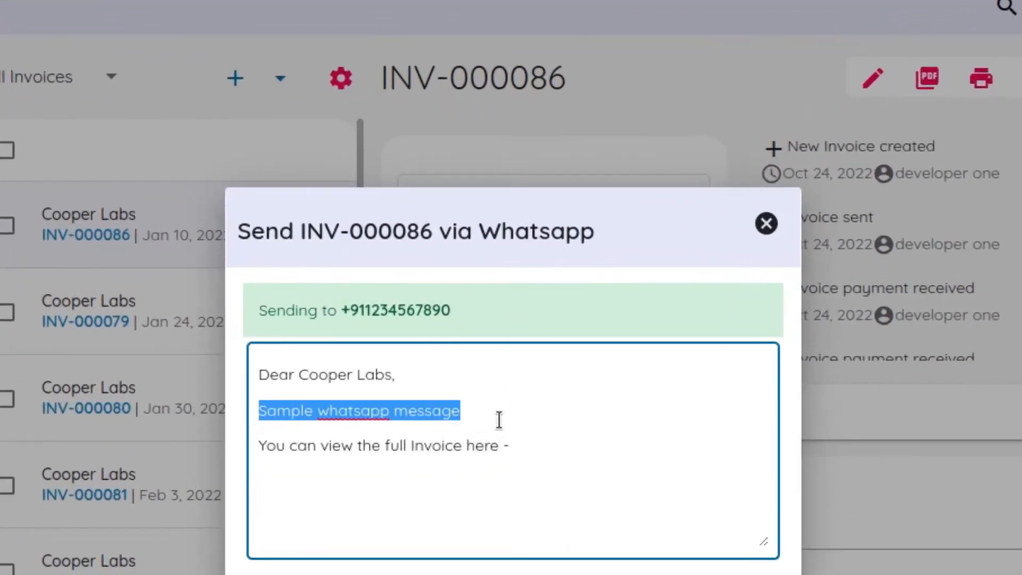
left_click(517, 426)
left_click_drag(521, 410, 254, 407)
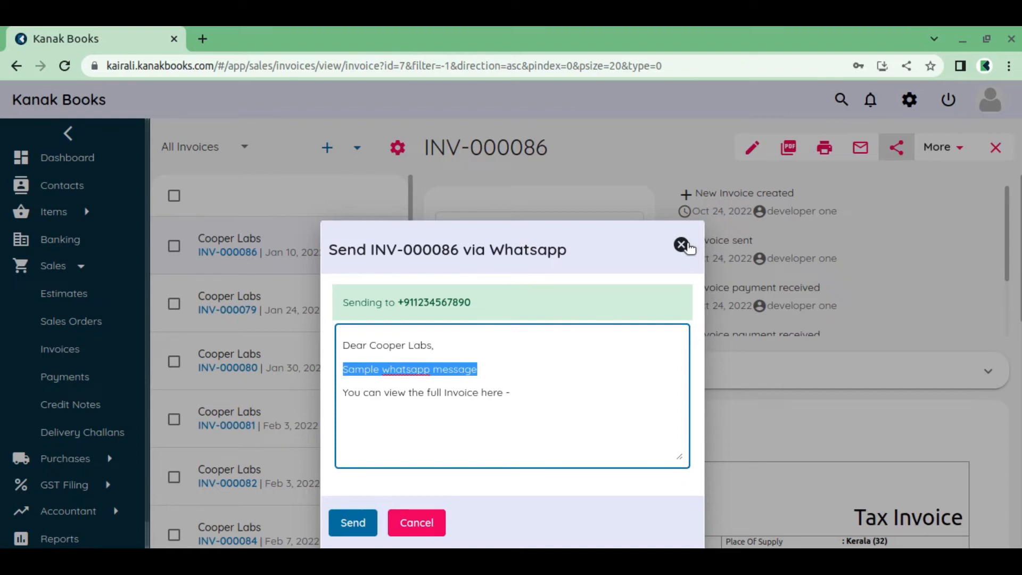
left_click(682, 246)
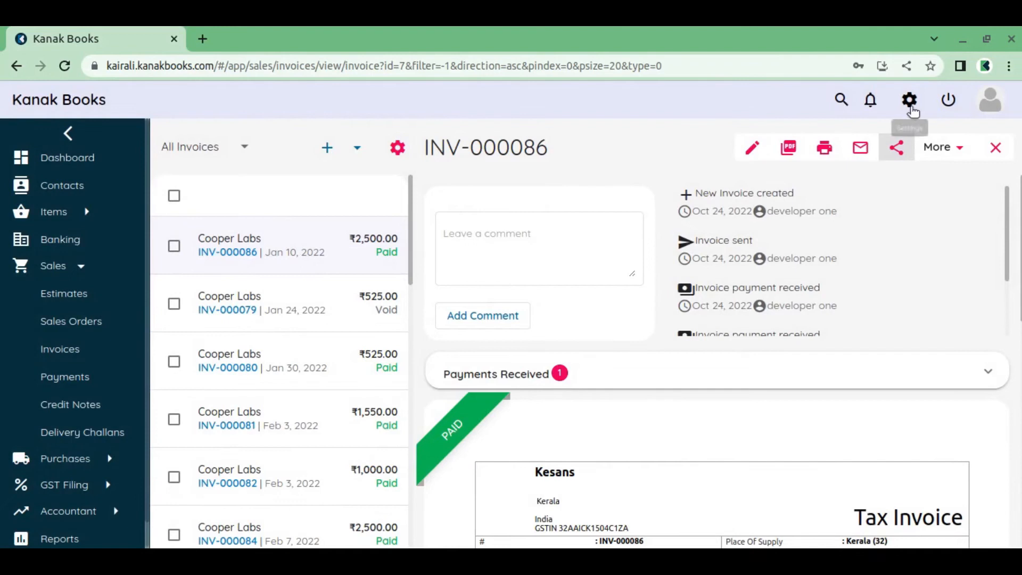
Step: Prepare to email the Cooper Labs invoice and check the custom text in the email message body
left_click(861, 147)
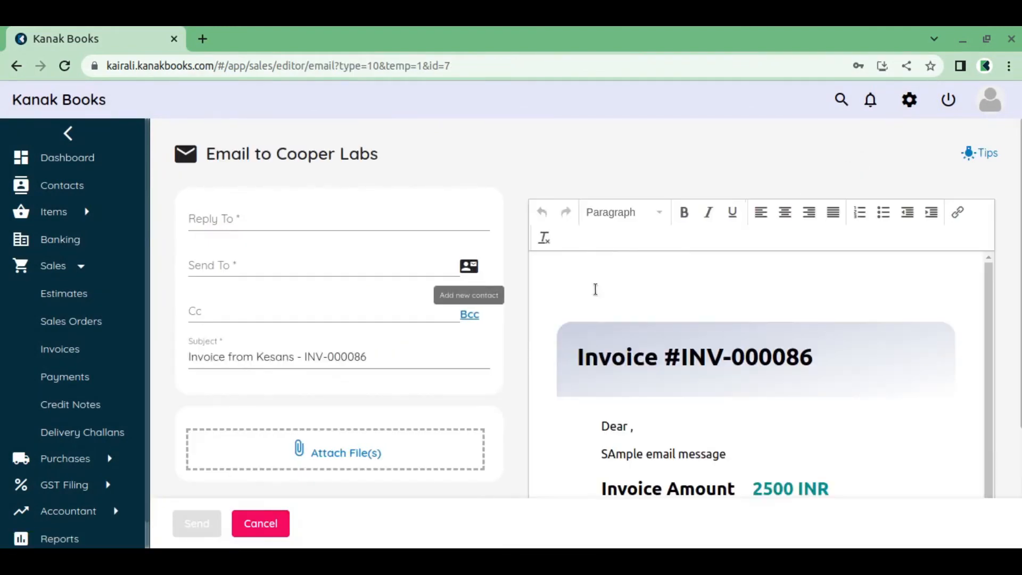
scroll(730, 318, "down", 2)
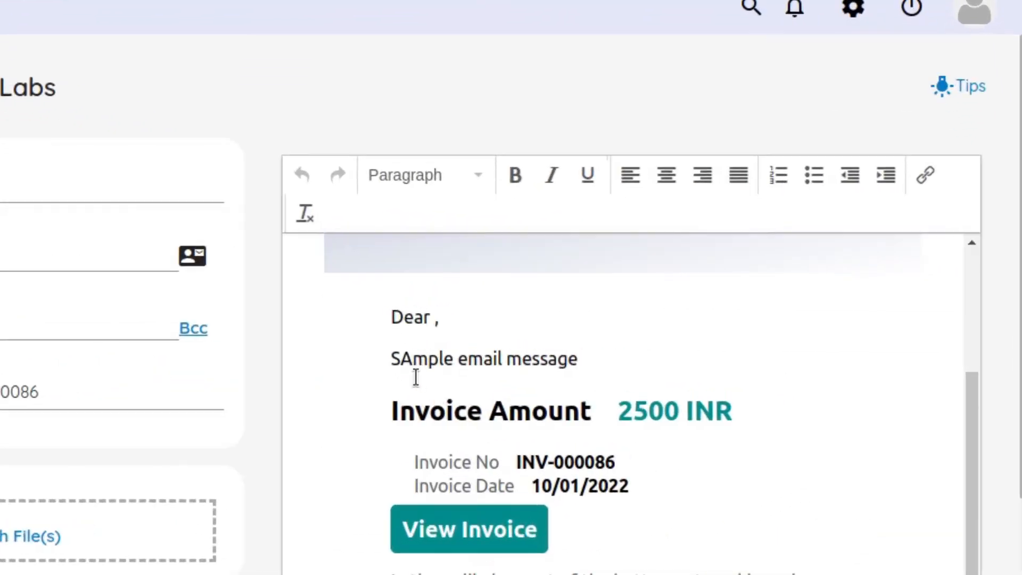
left_click_drag(390, 360, 607, 362)
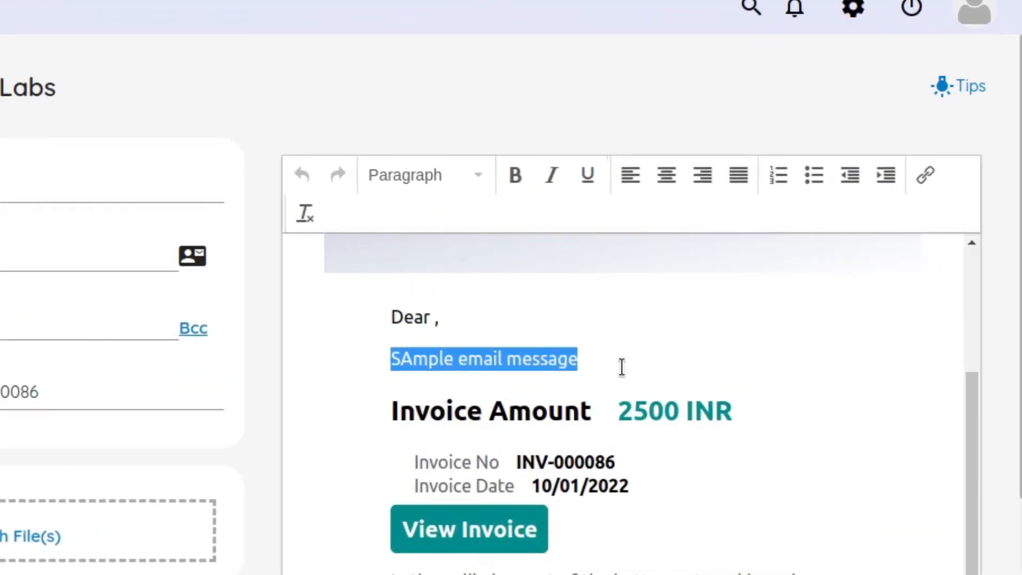
left_click(609, 367)
left_click_drag(609, 356, 360, 338)
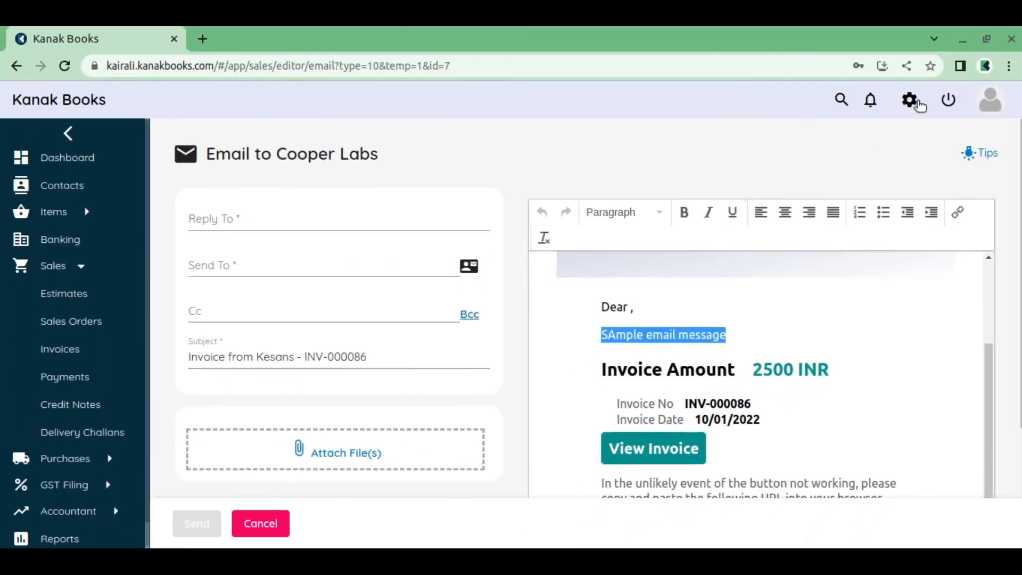
Step: In the contact preferences, enable the credit limit, restrict creating or updating invoices when it is exceeded, and save
left_click(911, 100)
left_click(873, 208)
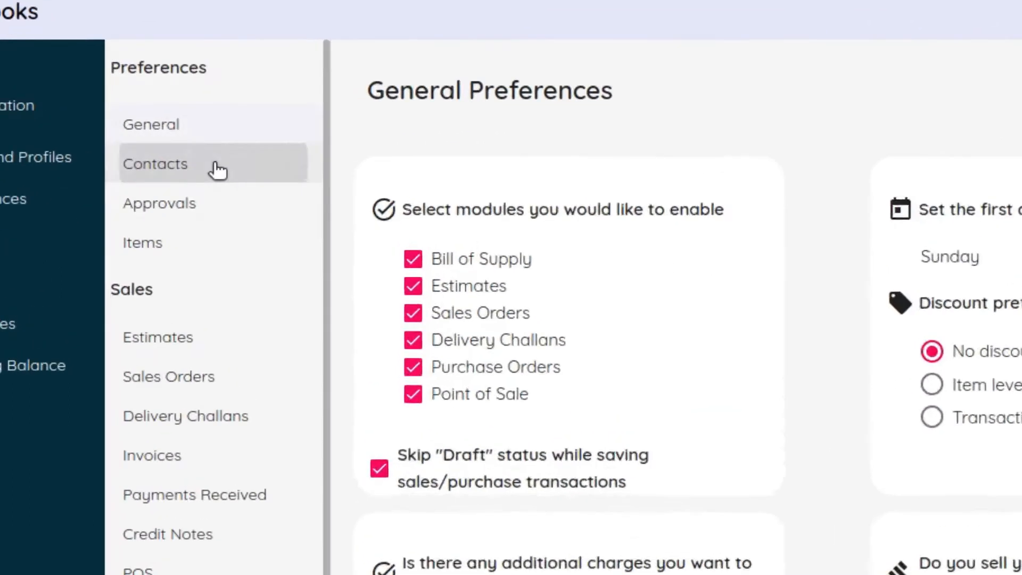
left_click(225, 205)
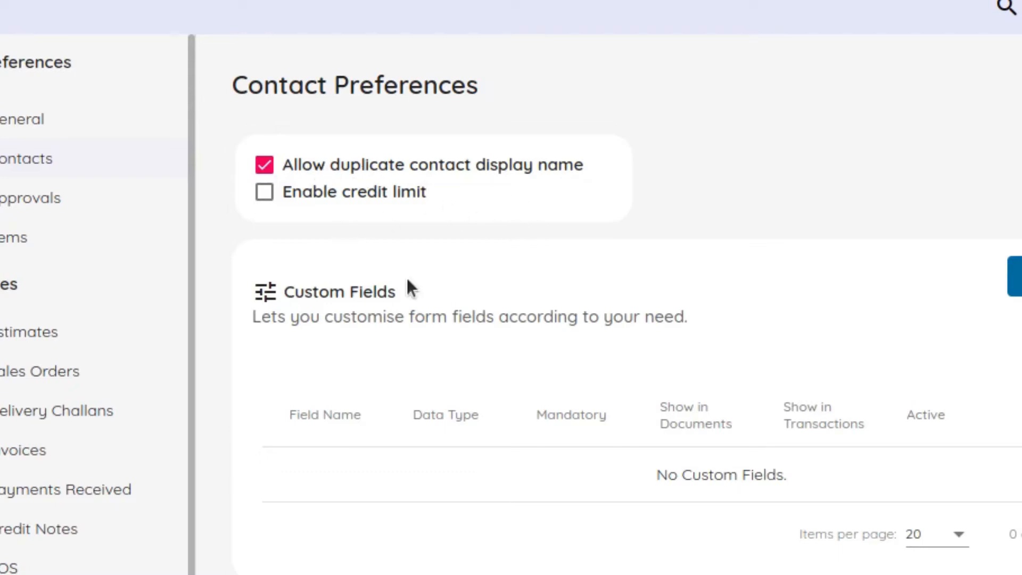
left_click(266, 195)
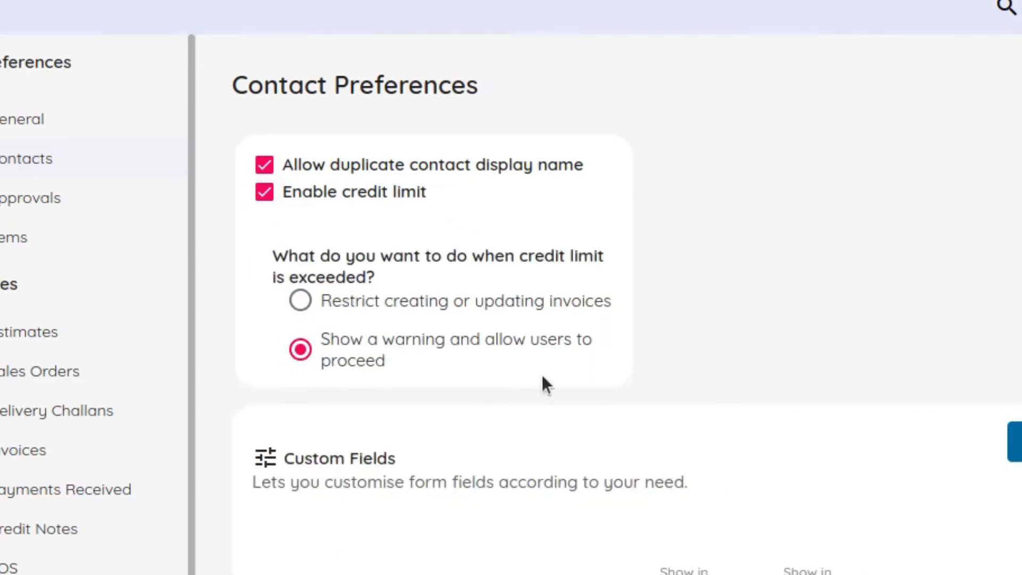
left_click(433, 303)
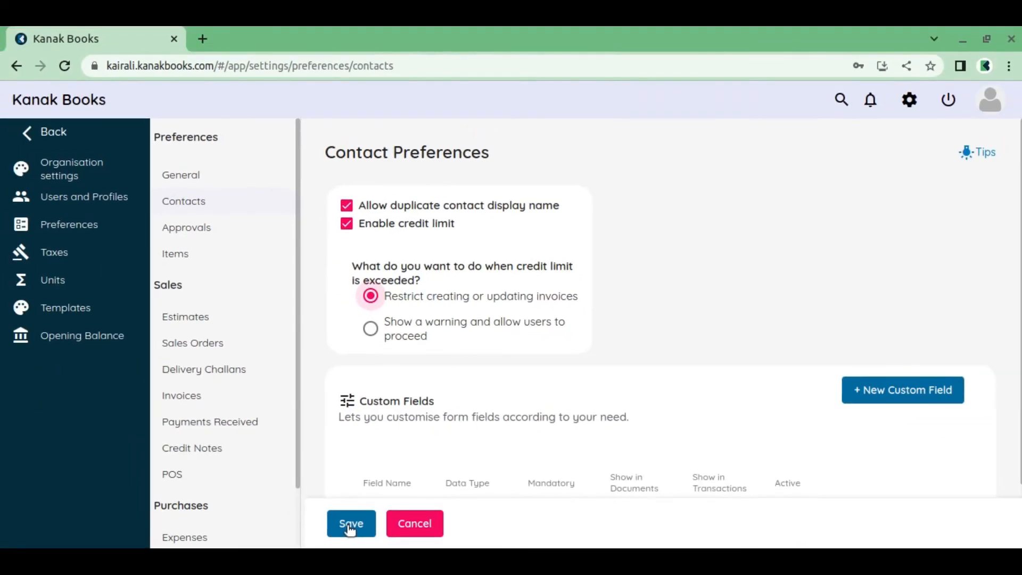
left_click(350, 524)
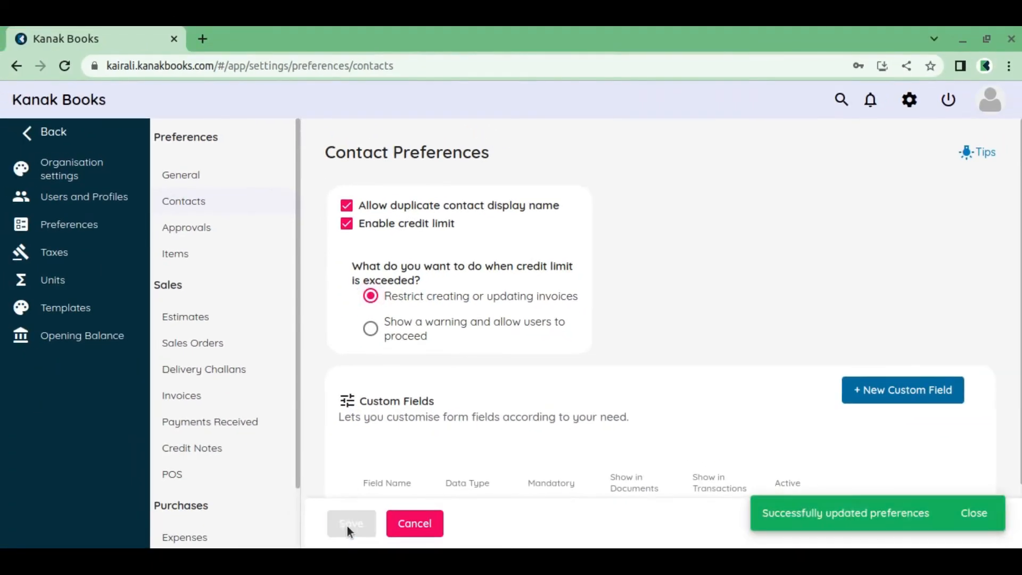
Step: Leave the settings and start a new customer contact with the display name KCA
left_click(62, 142)
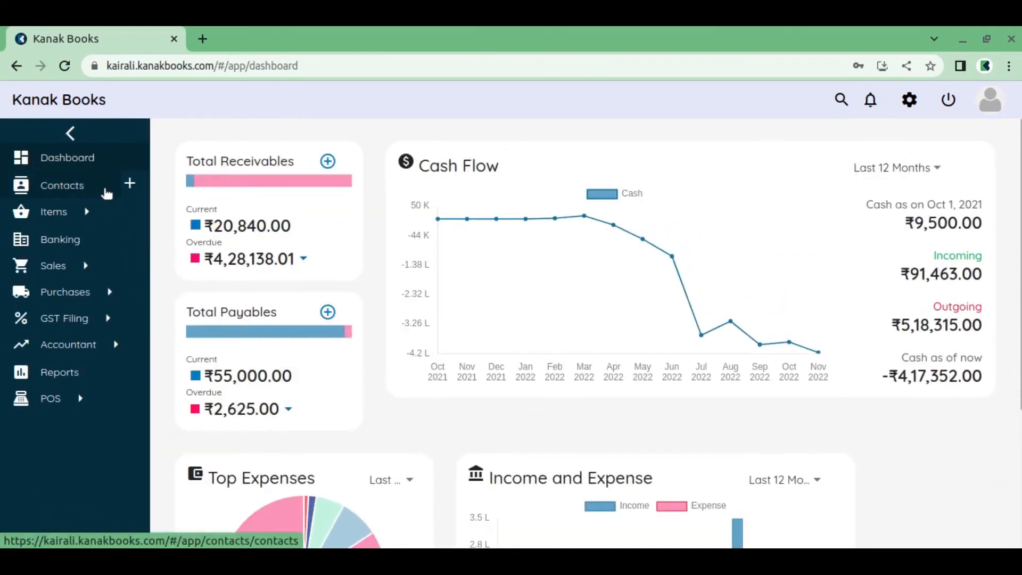
left_click(107, 189)
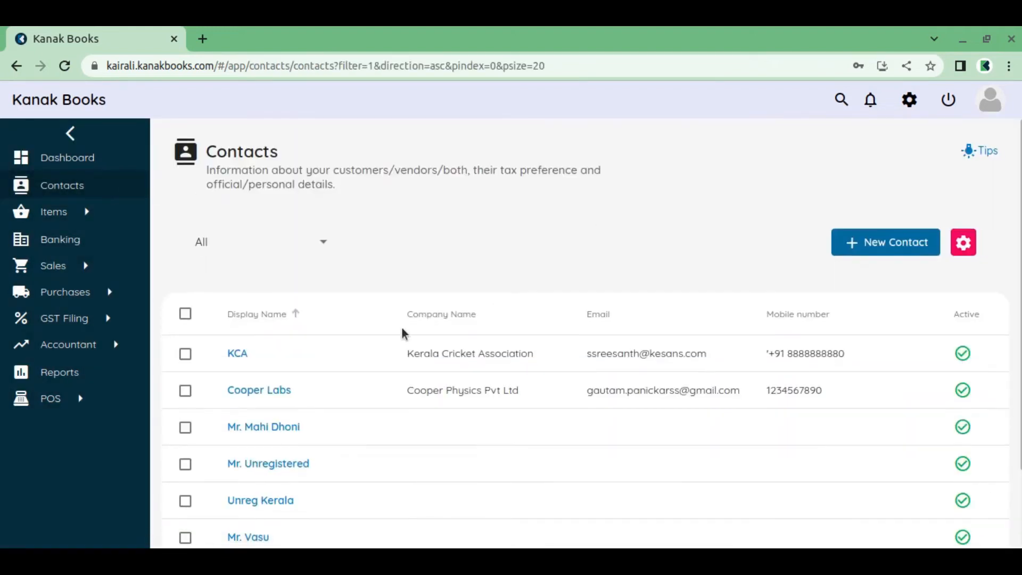
scroll(406, 330, "down", 2)
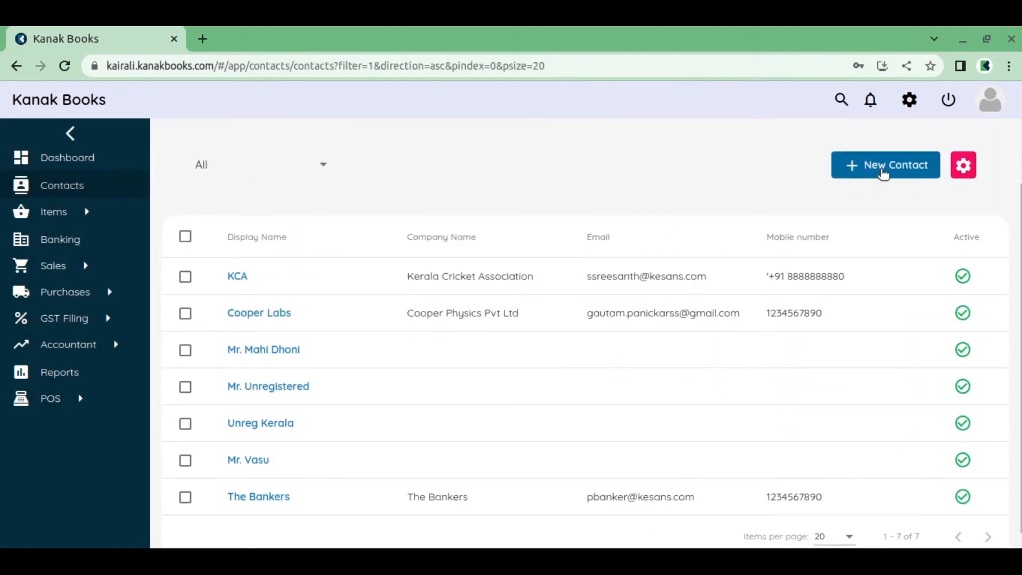
left_click(883, 173)
scroll(389, 197, "up", 1)
left_click(404, 200)
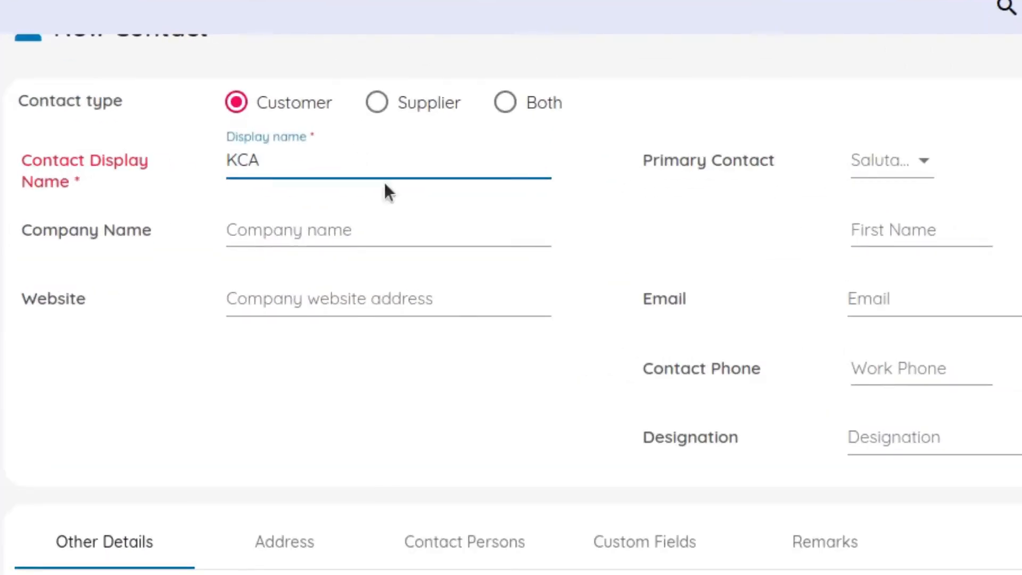
Step: Set the primary contact's salutation to Mr. and enter KCA as both first and last name
left_click(921, 164)
left_click(895, 168)
left_click(921, 228)
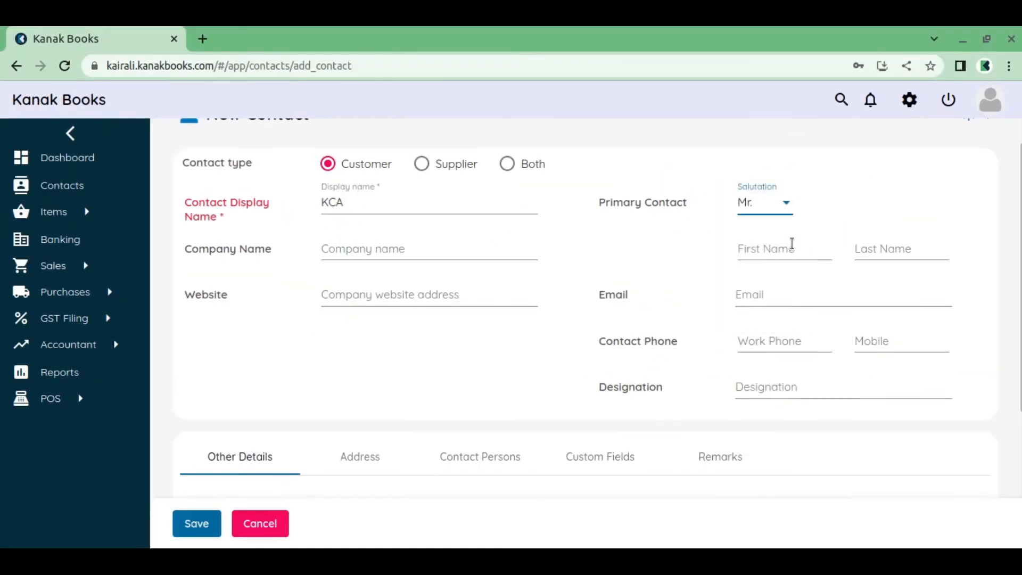
type("A")
key("Tab")
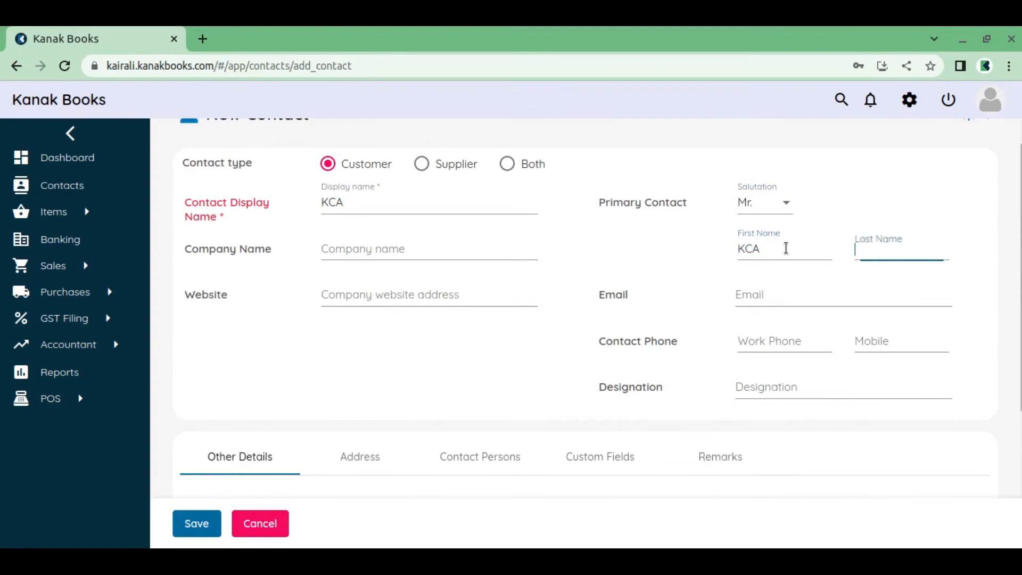
type("KCA")
Step: Set the new KCA contact's credit limit to 25000, save the contact and find it in the contact list
scroll(690, 323, "down", 4)
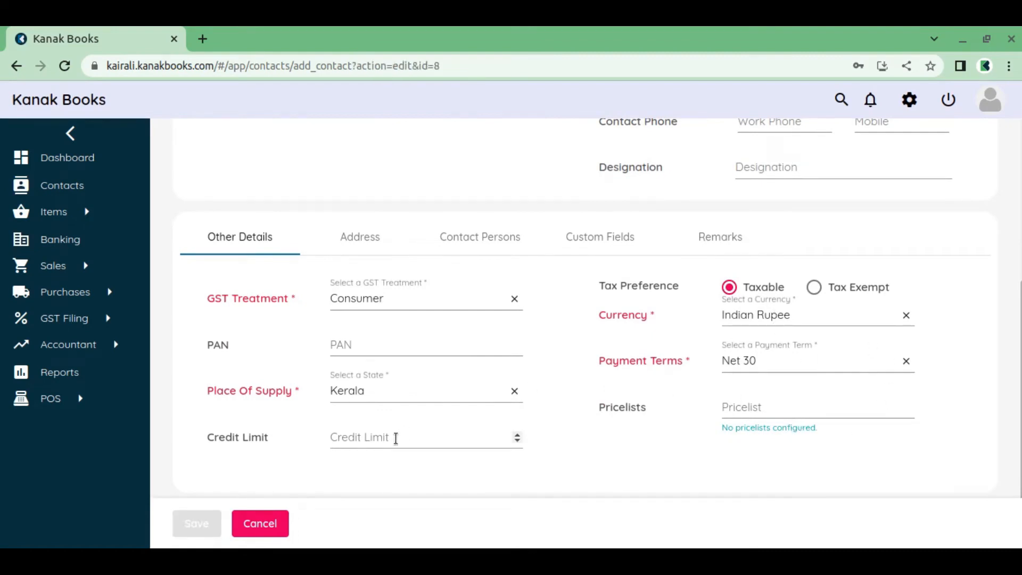
left_click(395, 438)
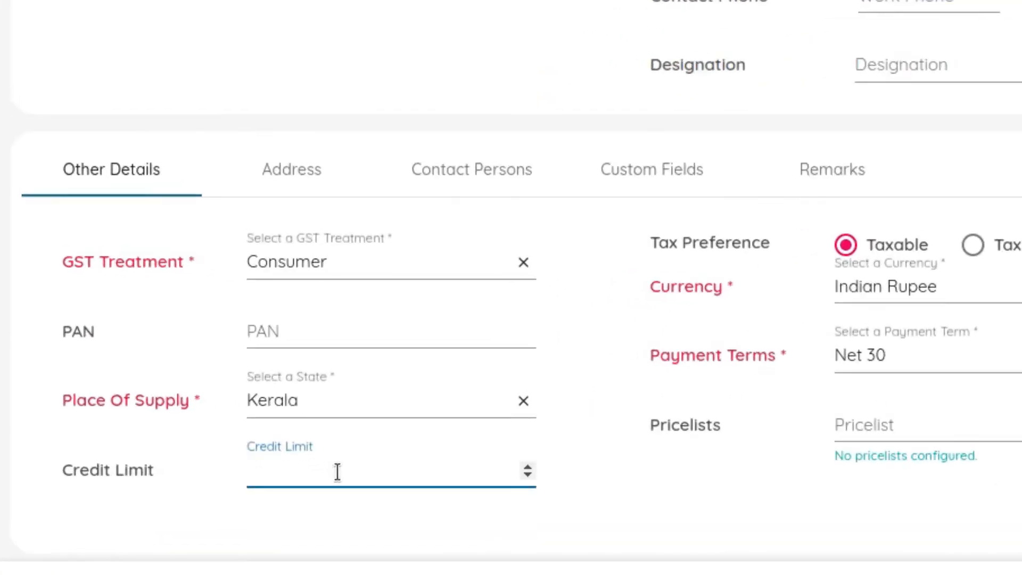
type("25000")
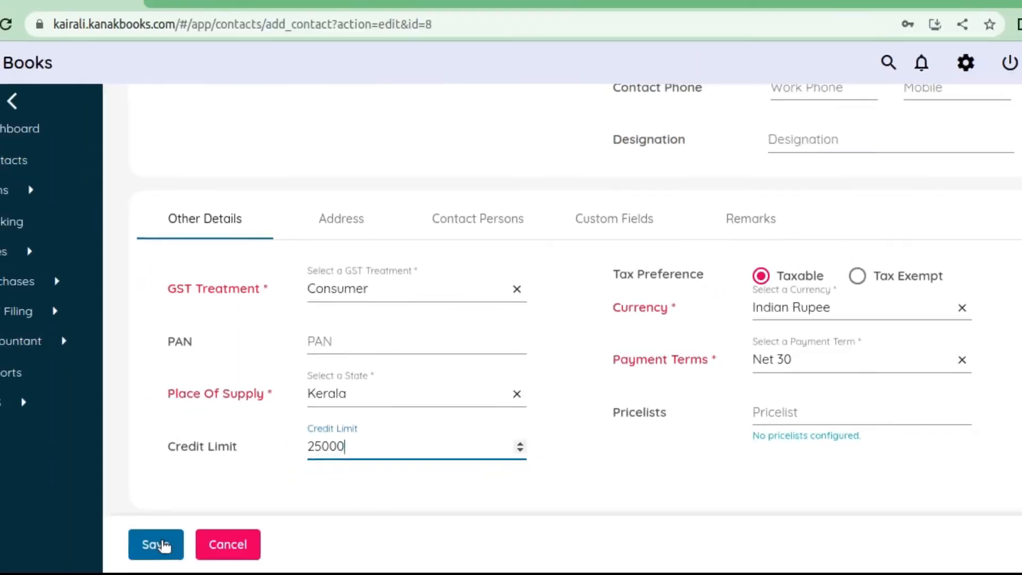
left_click(153, 546)
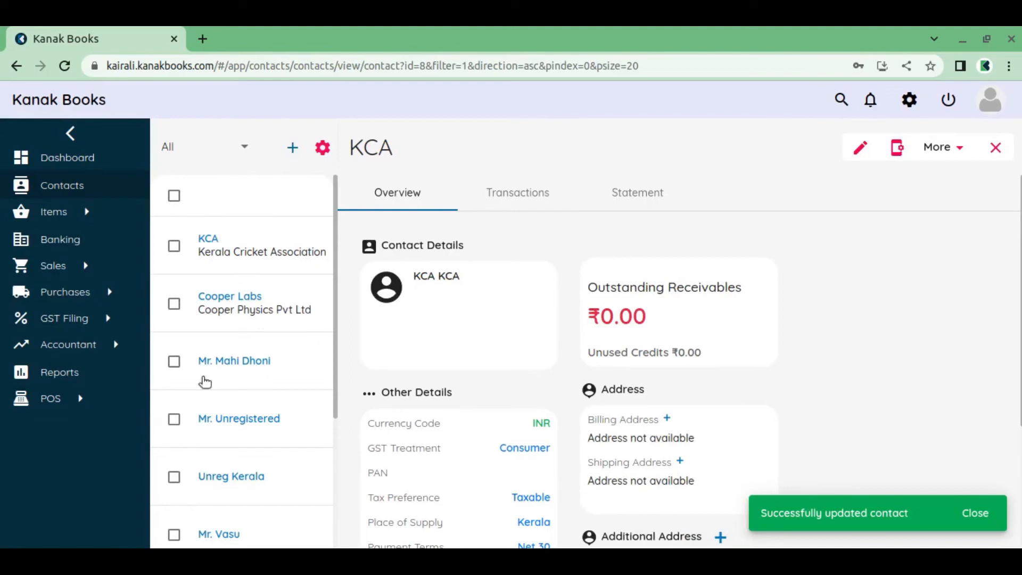
scroll(248, 248, "down", 4)
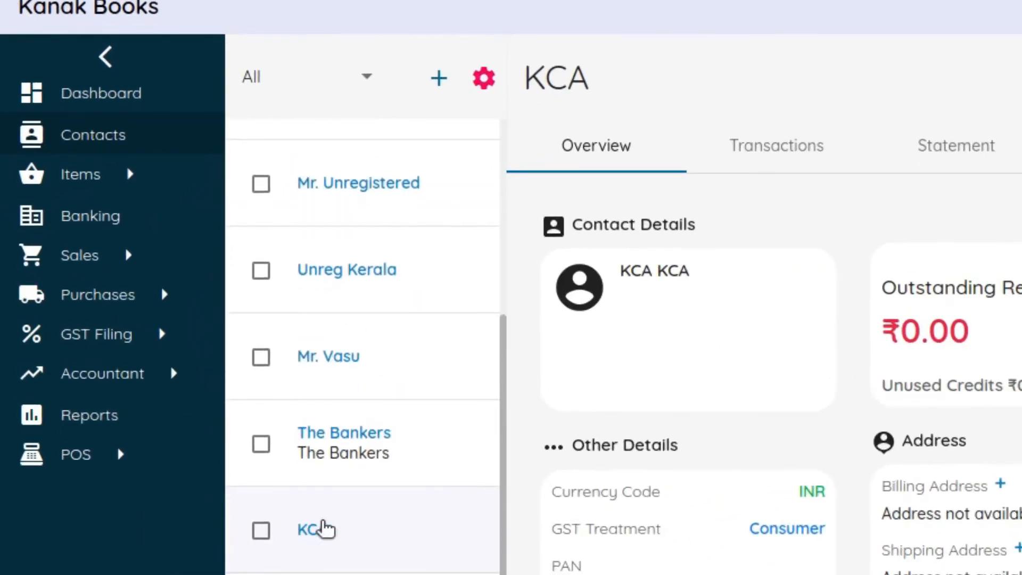
scroll(330, 525, "up", 5)
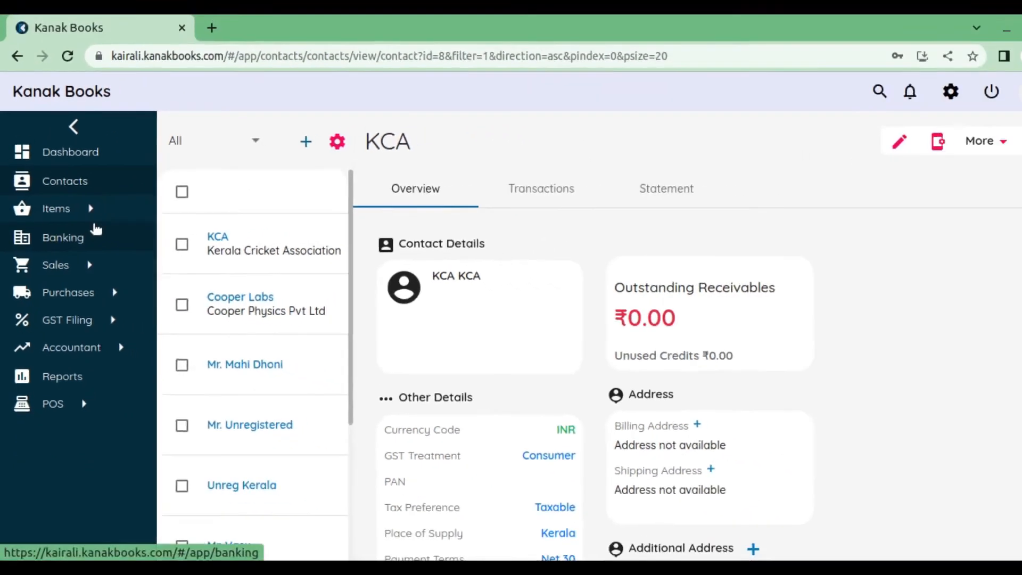
Step: Start a new sales invoice for the newly created KCA customer
left_click(130, 256)
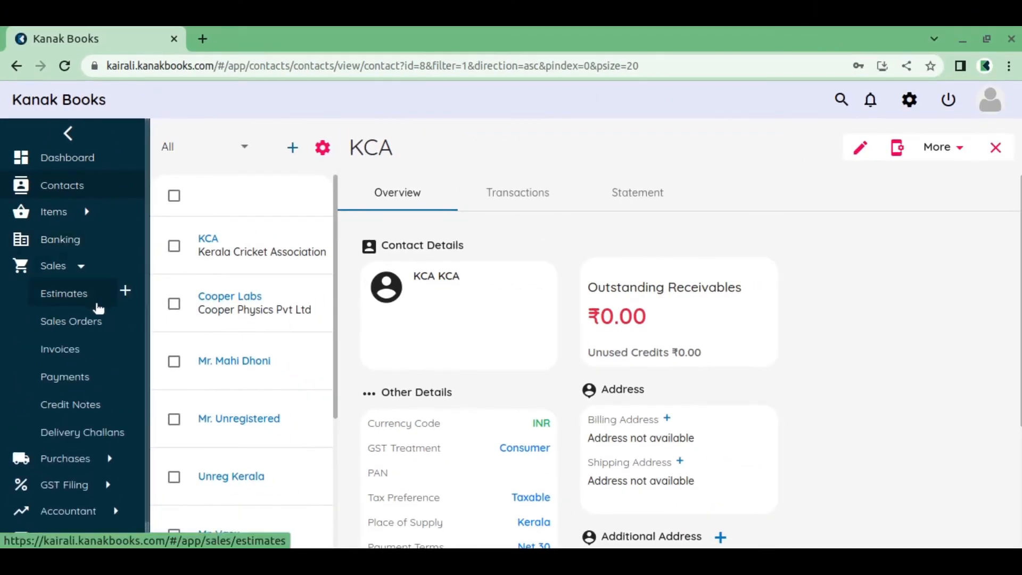
left_click(122, 348)
left_click(379, 206)
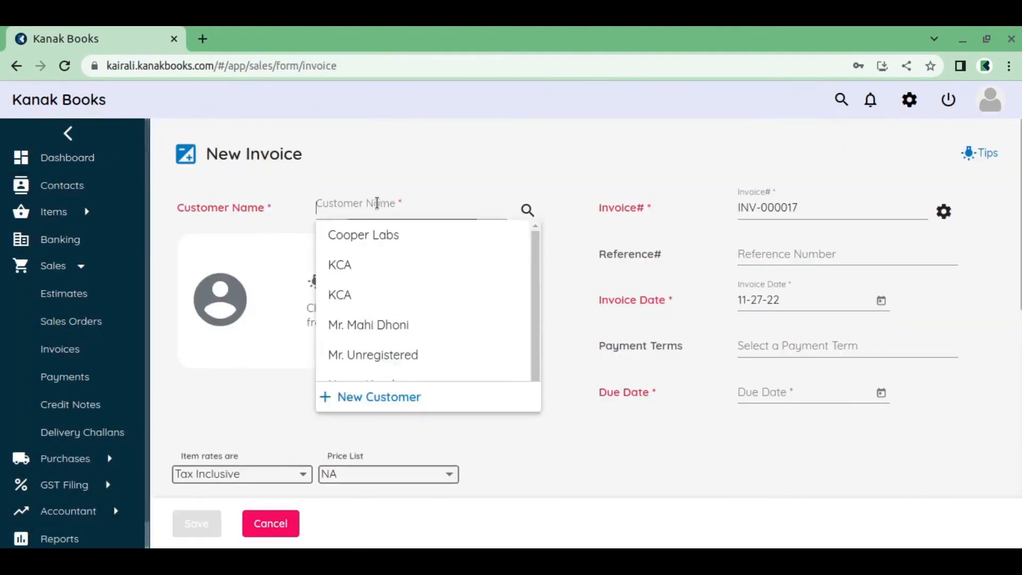
left_click(377, 300)
scroll(719, 214, "down", 1)
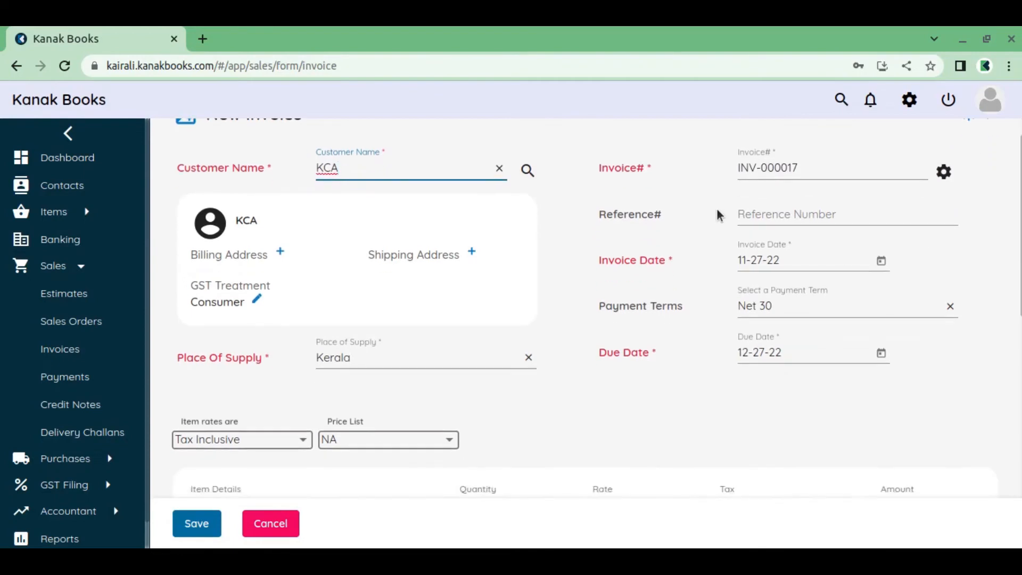
Step: Add the item Cotton Fabric to the invoice with a quantity of 1000
scroll(724, 218, "down", 5)
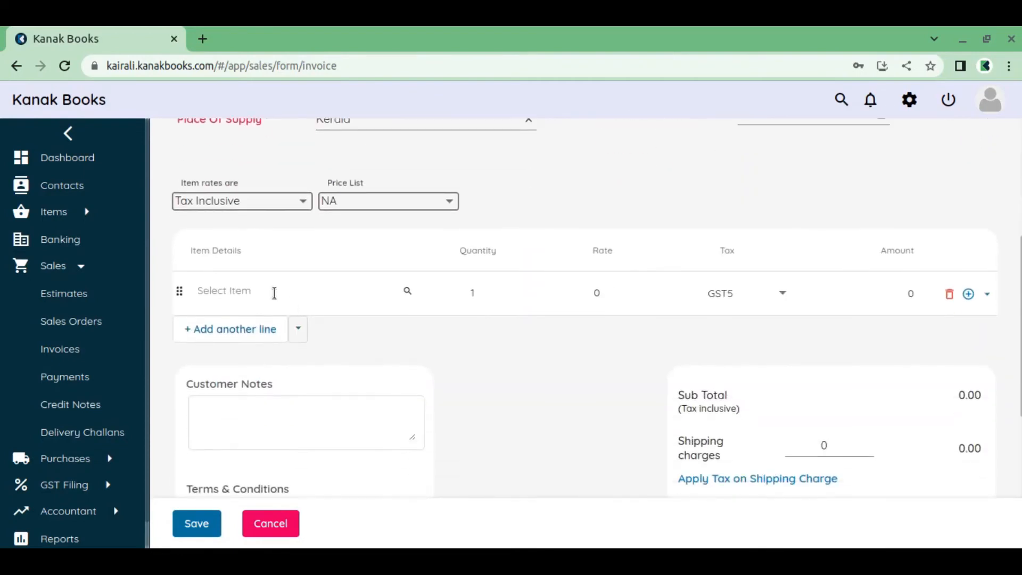
left_click(274, 291)
left_click(298, 354)
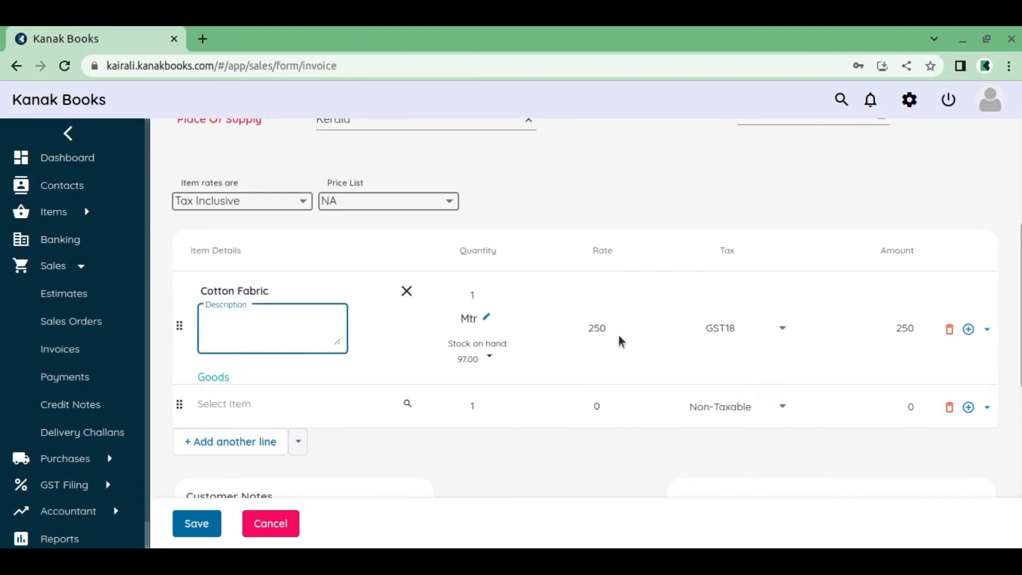
left_click(484, 296)
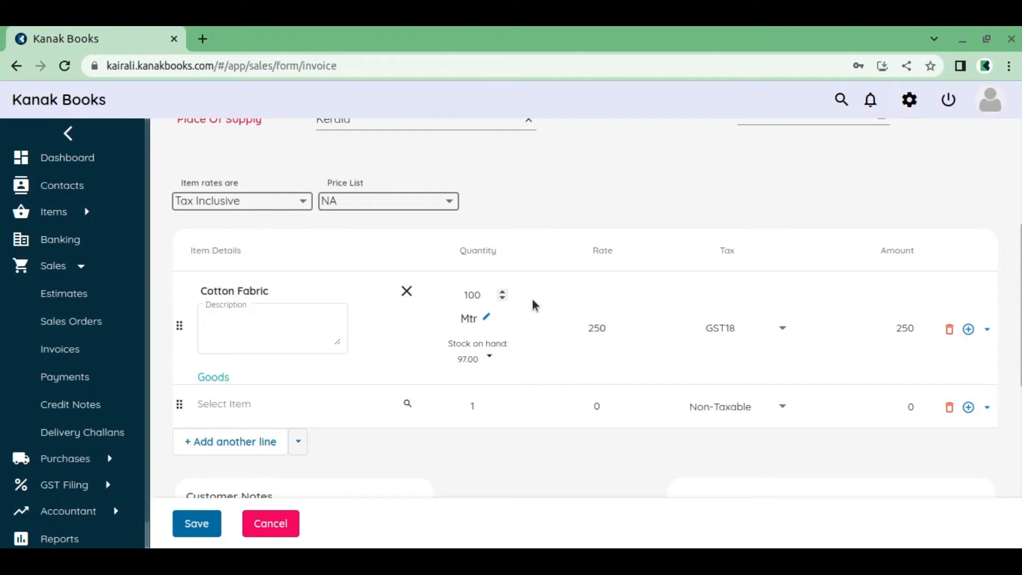
type("000")
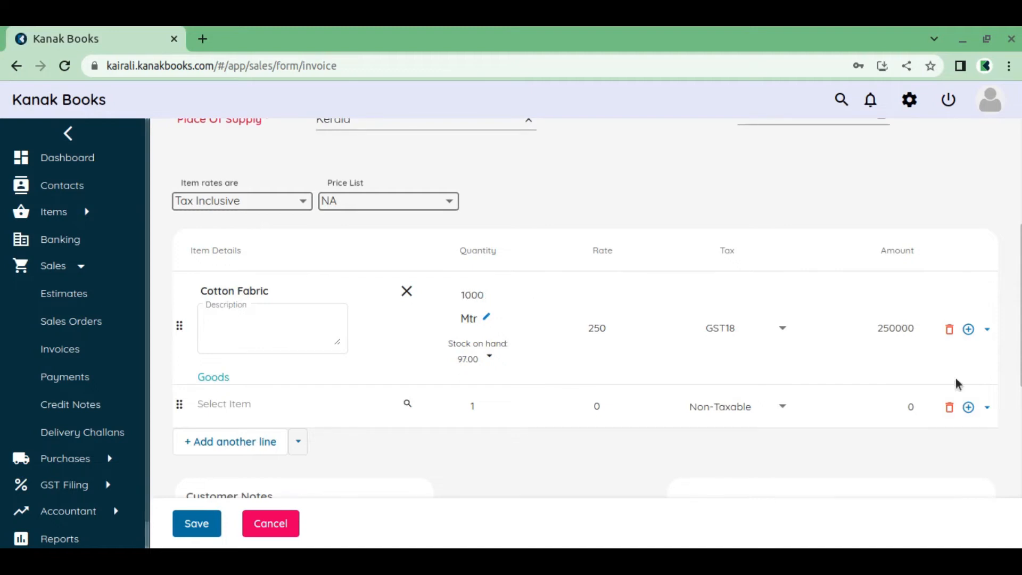
Step: Review the invoice total against the customer's credit limit and try to save the invoice
scroll(931, 367, "down", 3)
scroll(716, 212, "down", 1)
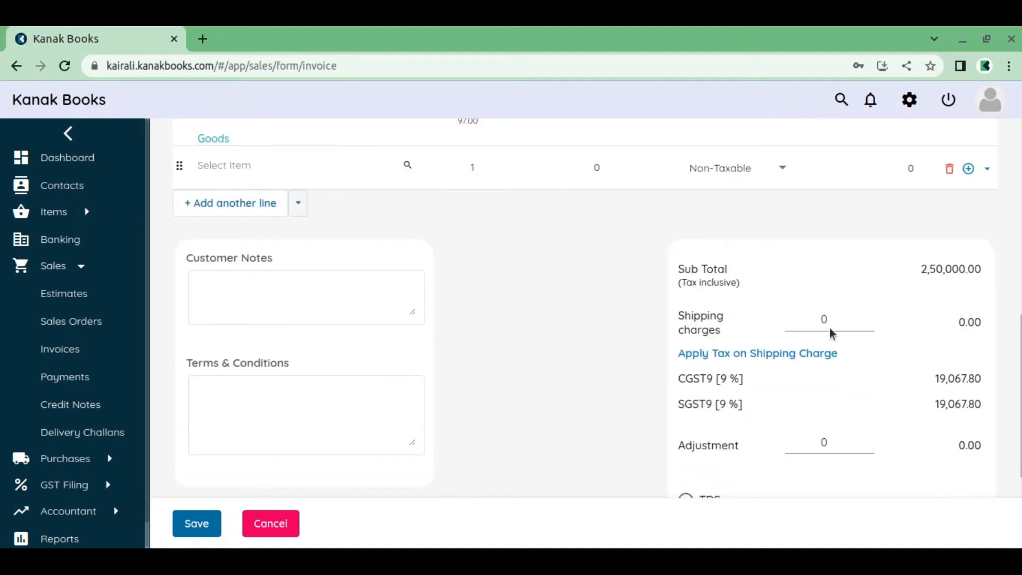
scroll(977, 273, "down", 3)
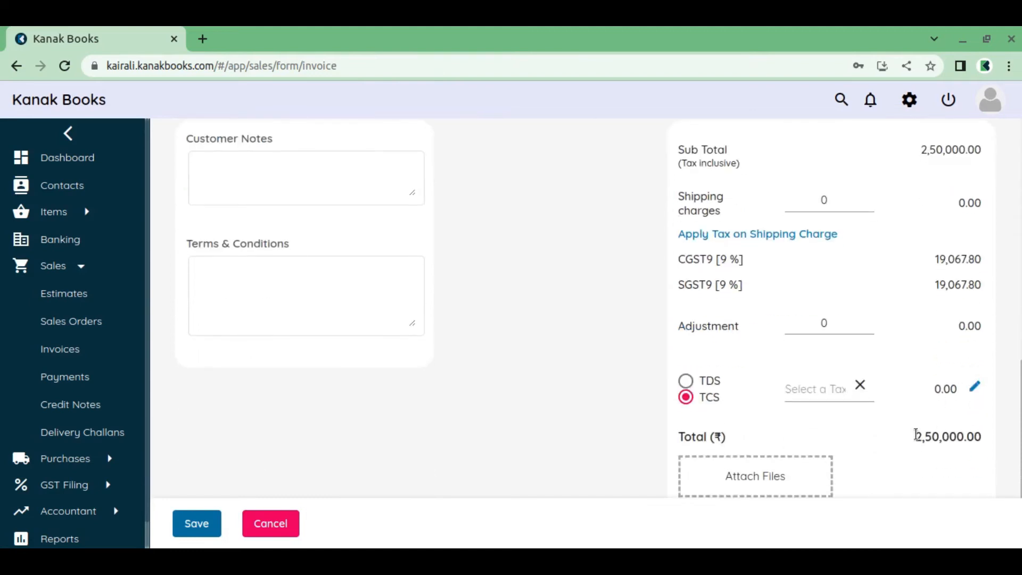
scroll(947, 437, "up", 9)
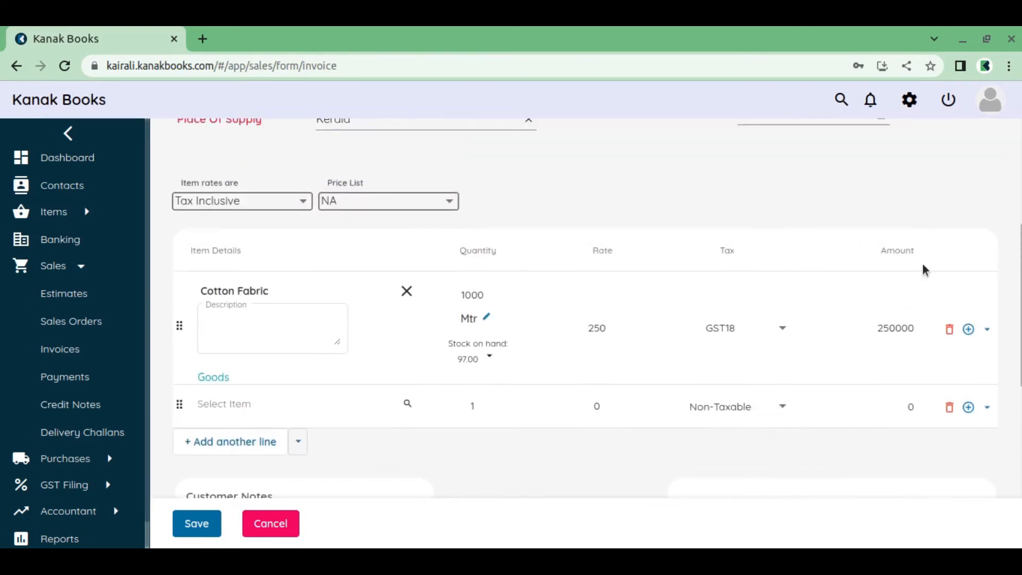
left_click(196, 524)
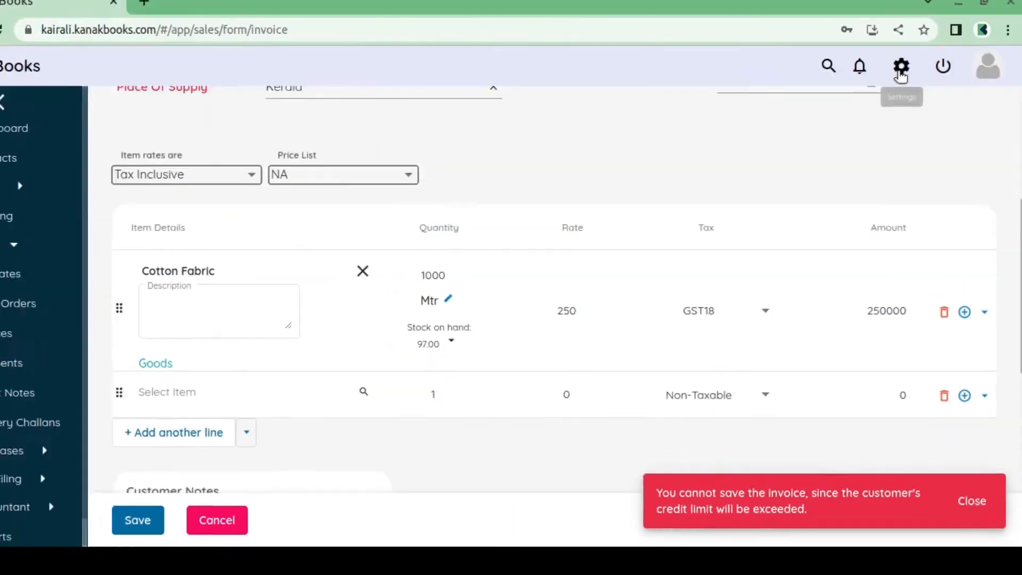
Step: Leave the unsaved invoice and set the contact preferences to show a warning and allow users to proceed when the credit limit is exceeded; save
left_click(910, 100)
left_click(857, 204)
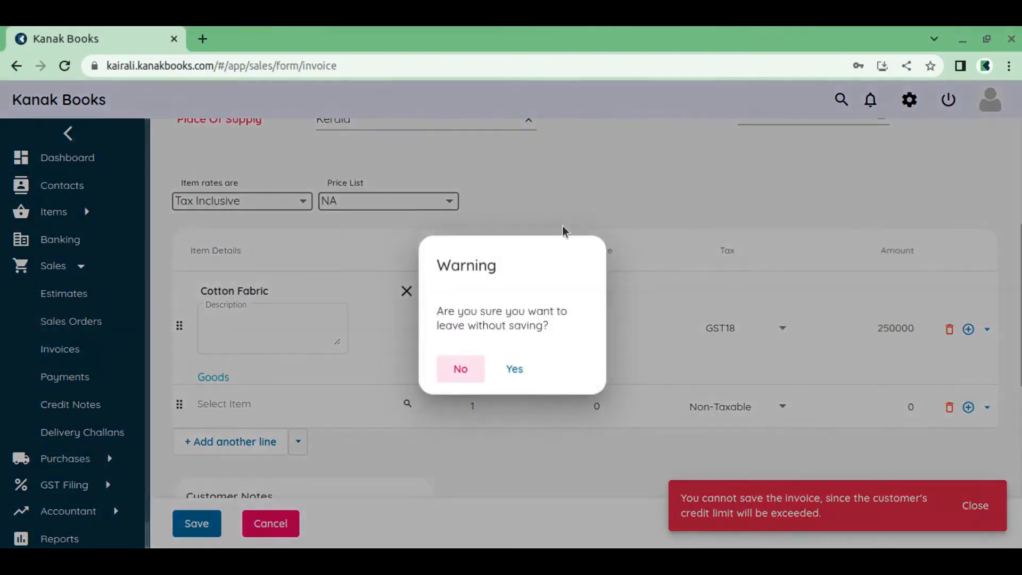
left_click(514, 370)
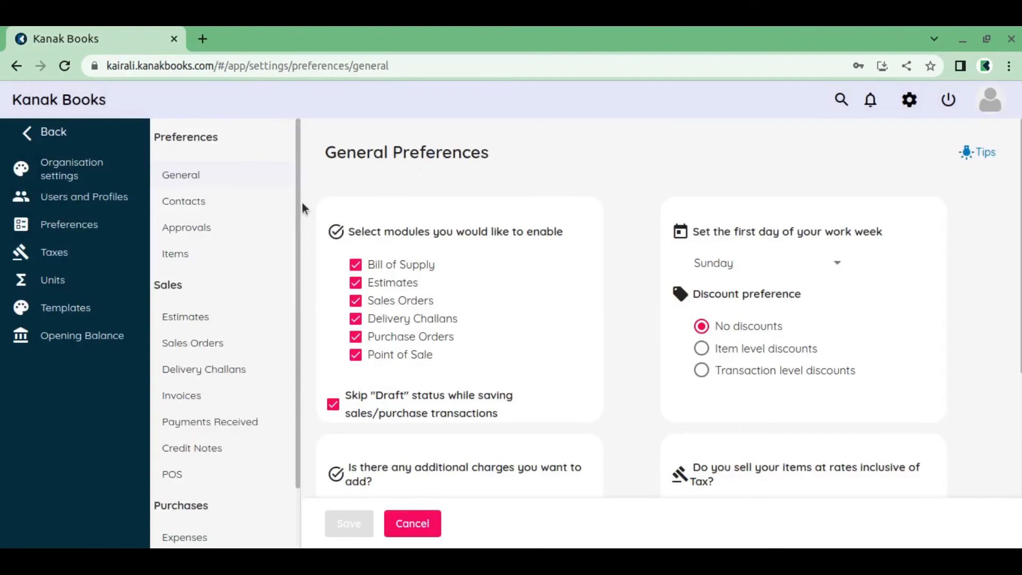
left_click(233, 214)
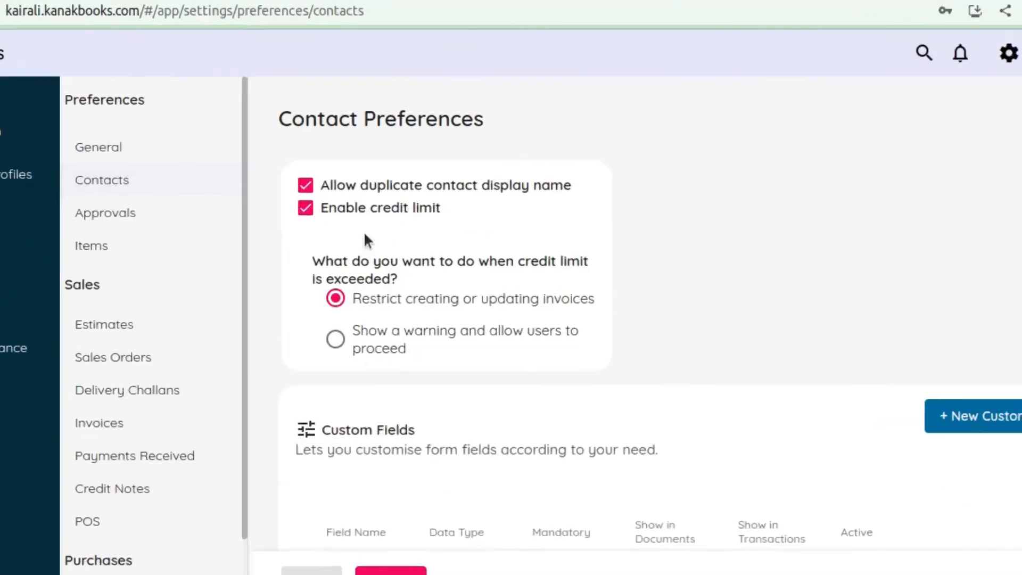
left_click(435, 330)
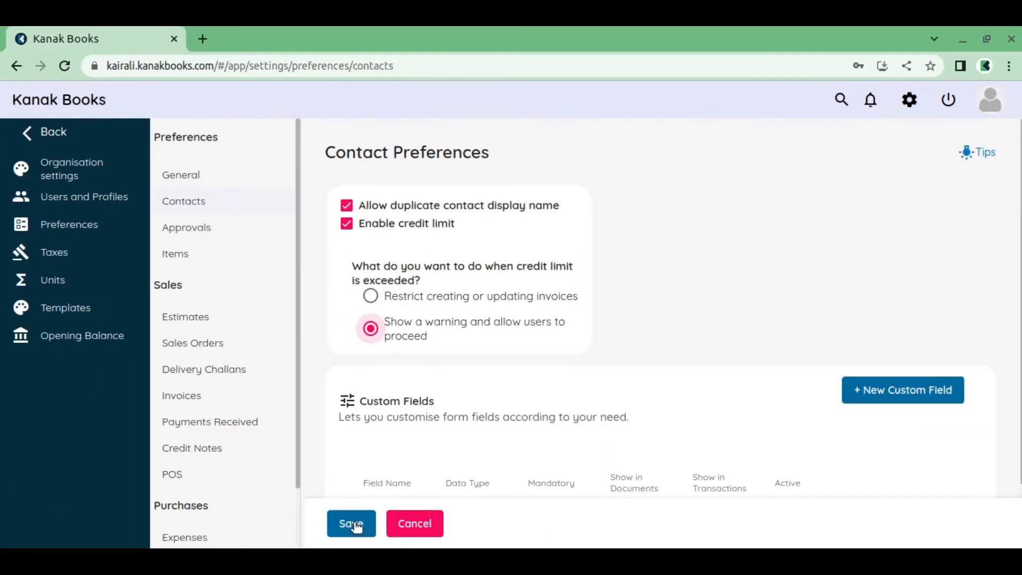
left_click(356, 525)
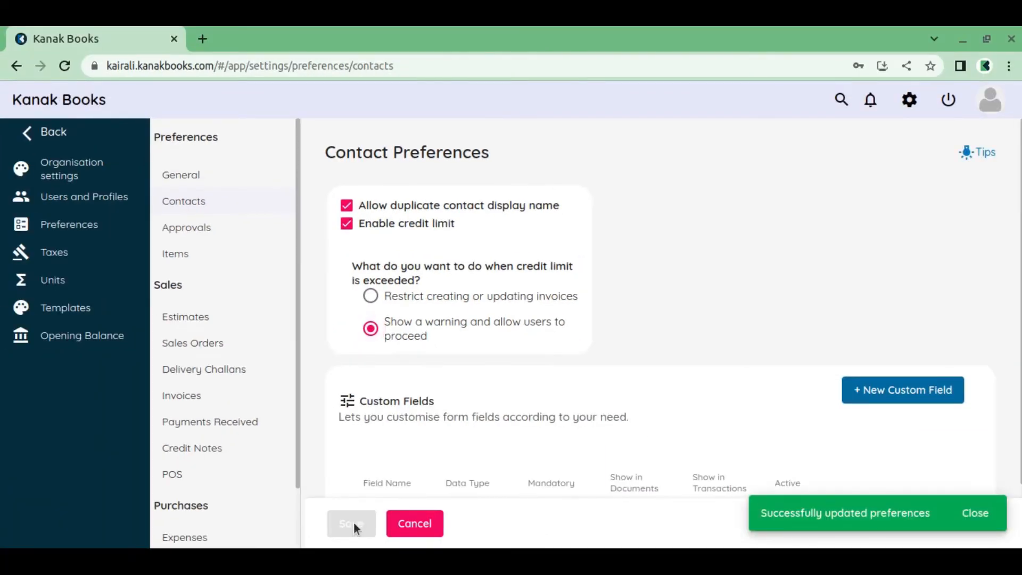
Step: Return to the new invoice form and choose the second KCA contact as the customer
left_click(16, 66)
left_click(16, 66)
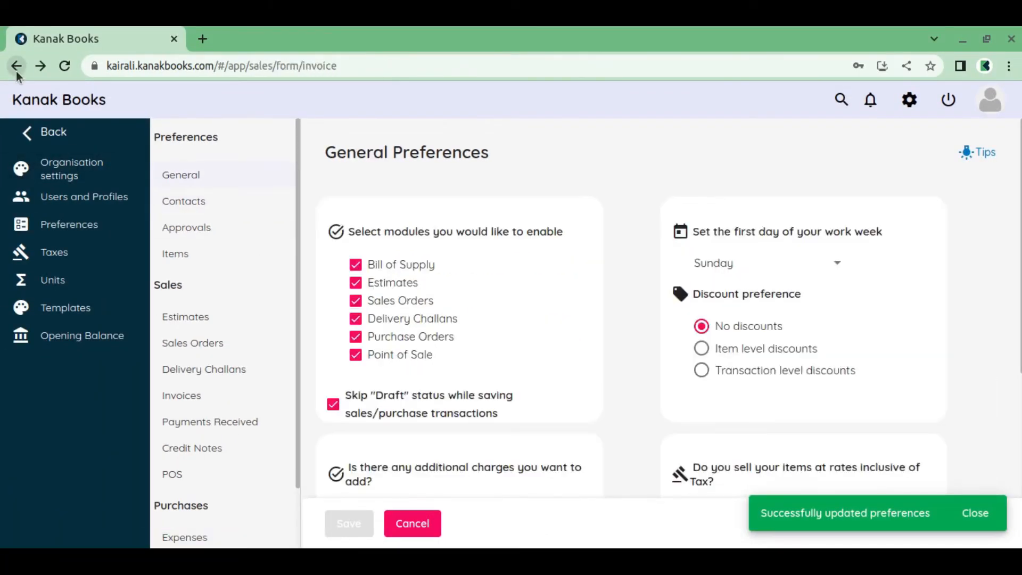
left_click(367, 208)
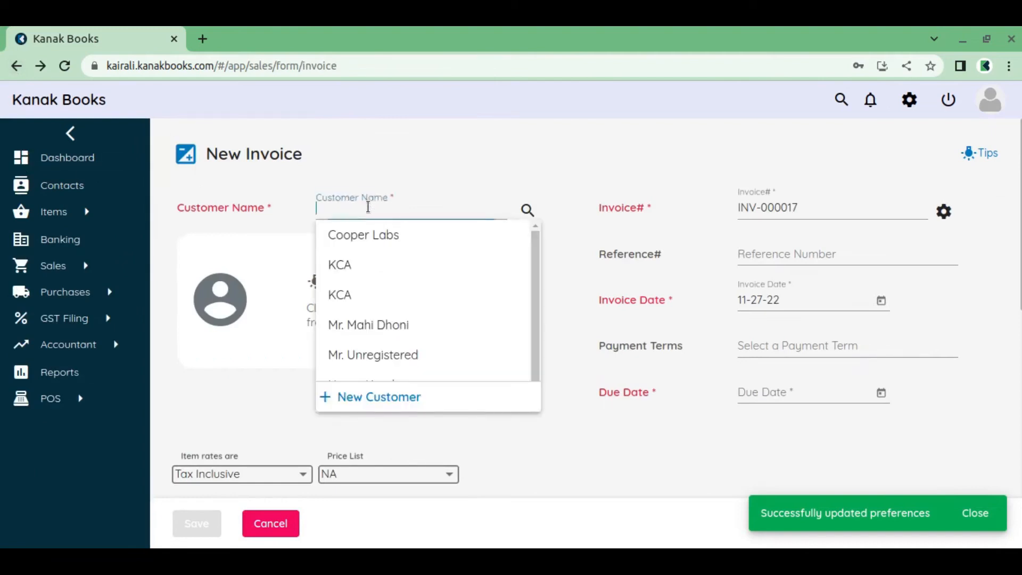
left_click(366, 294)
Step: Add the item Cotton Fabric to the invoice with a quantity of 125
scroll(591, 291, "down", 4)
left_click(246, 373)
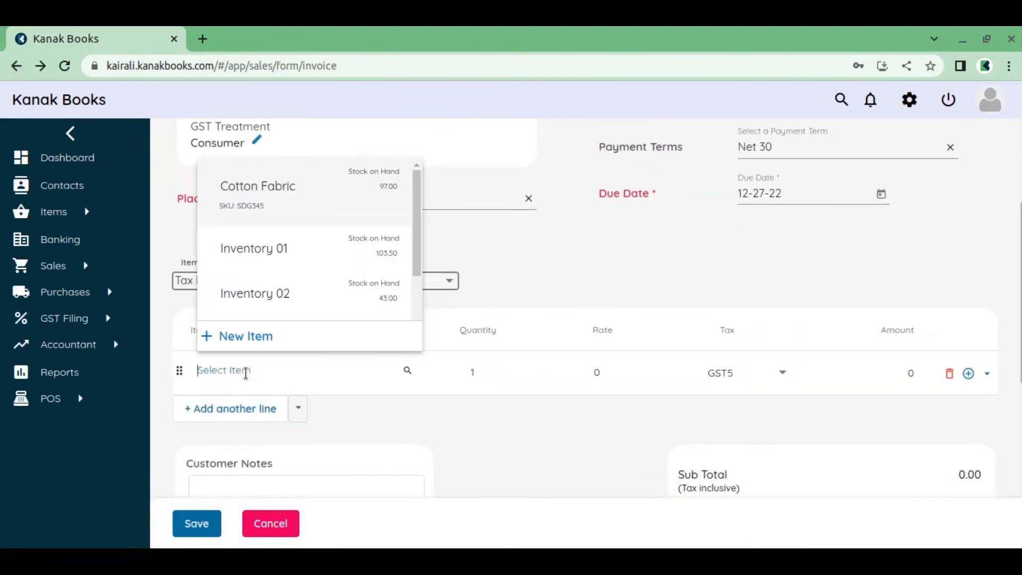
left_click(316, 199)
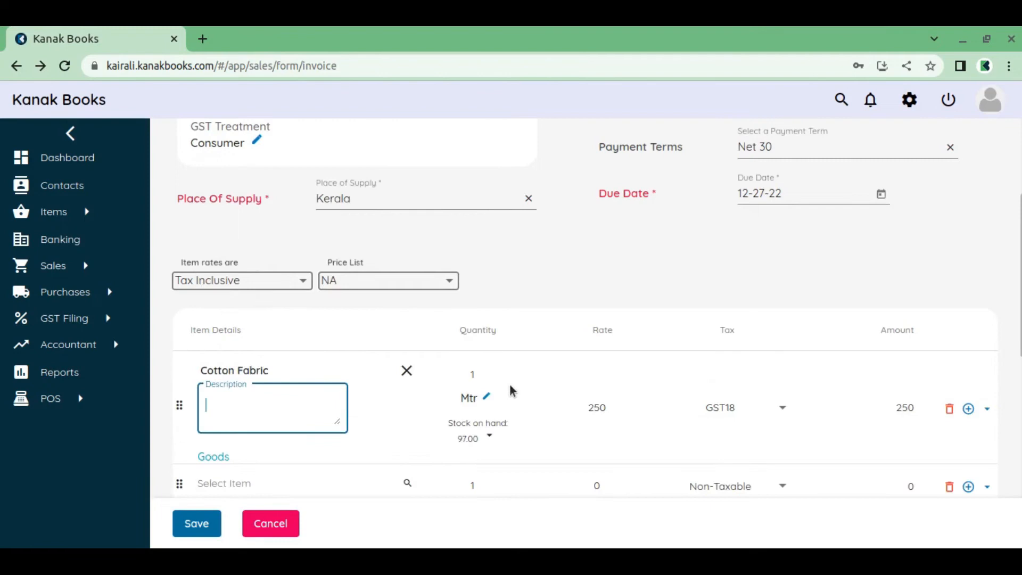
left_click(479, 376)
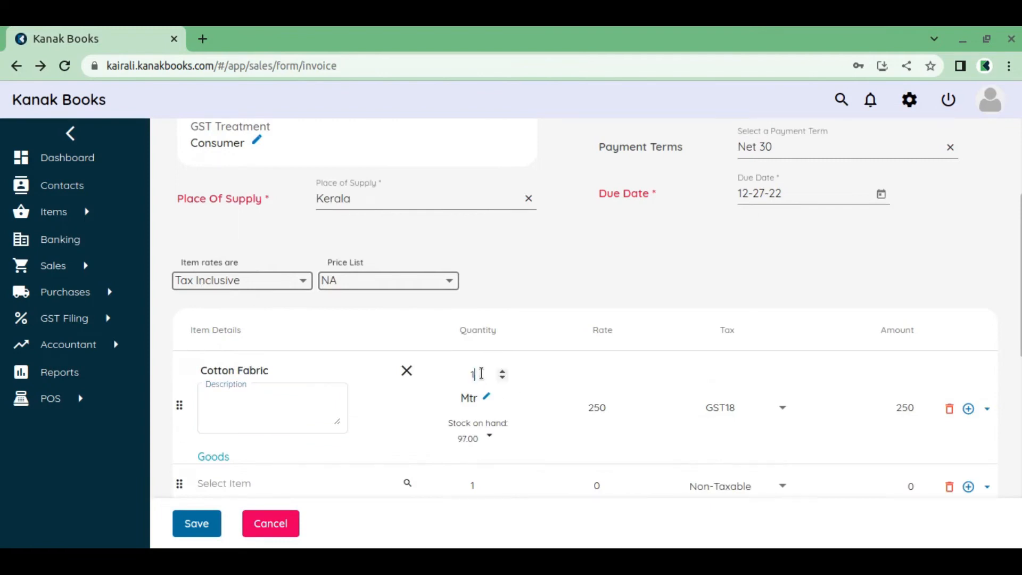
type("25")
left_click(535, 398)
Step: Review the invoice totals, save the invoice and accept the credit limit warning
scroll(653, 365, "down", 5)
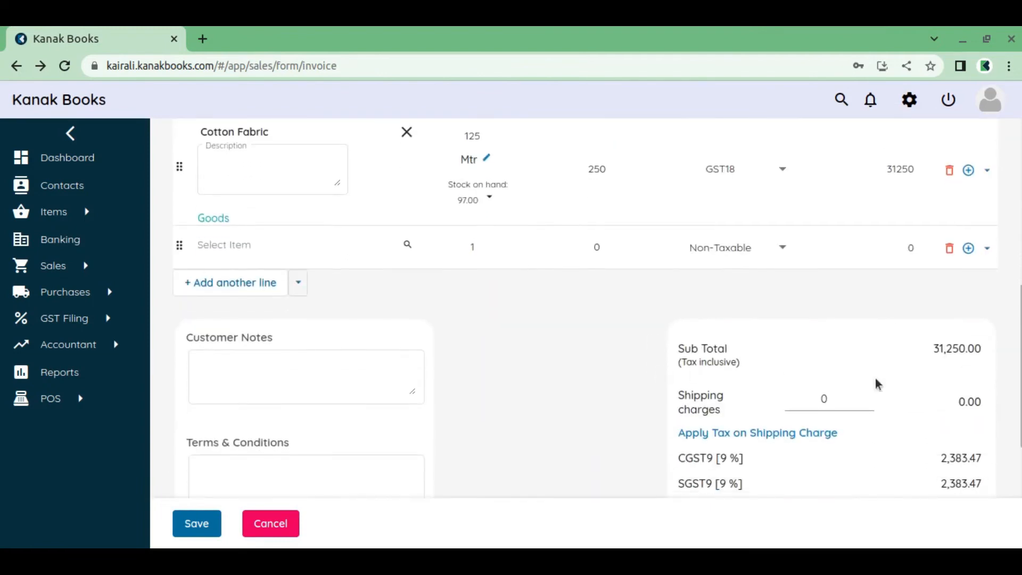
scroll(571, 374, "down", 2)
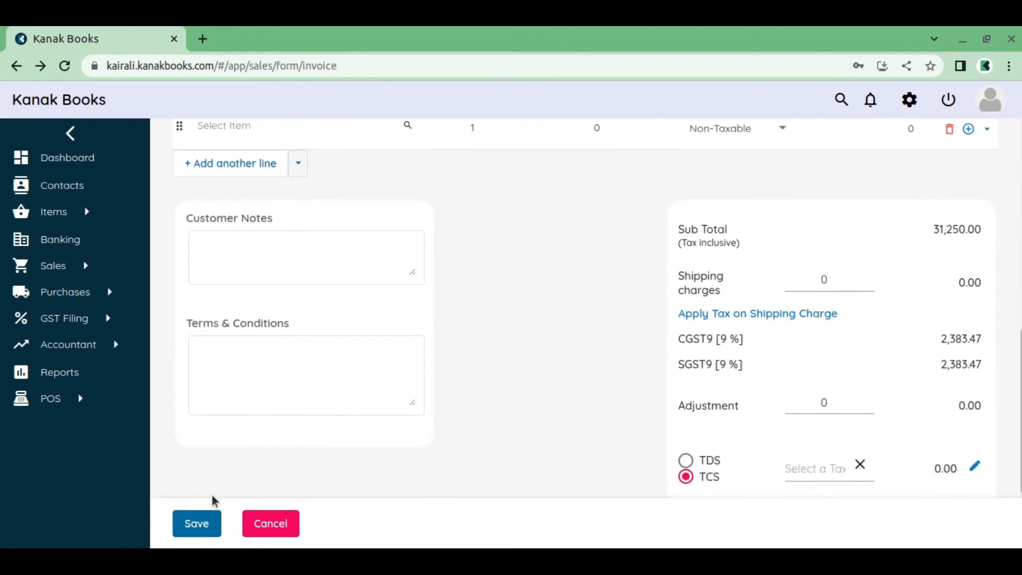
left_click(198, 524)
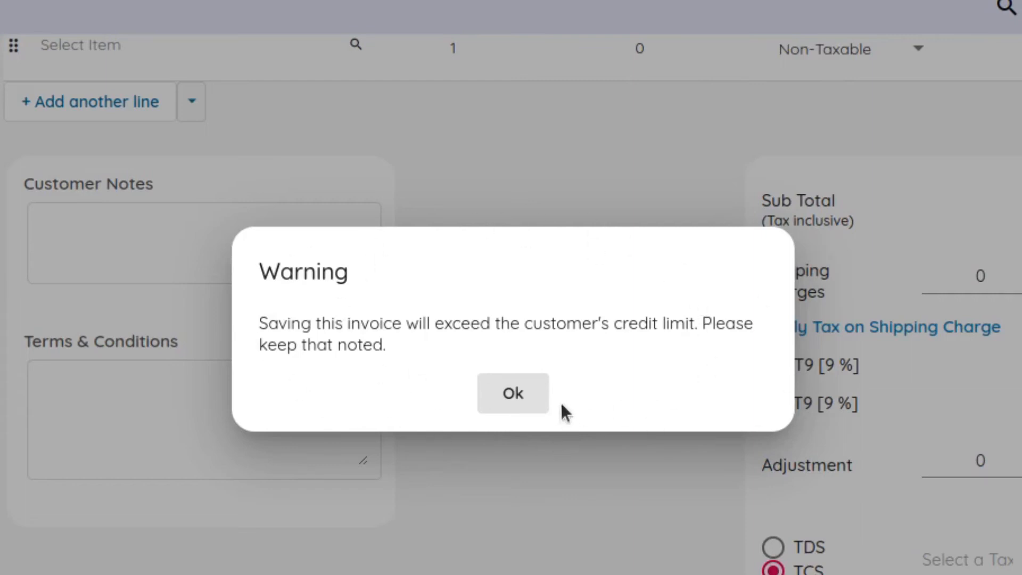
left_click(533, 401)
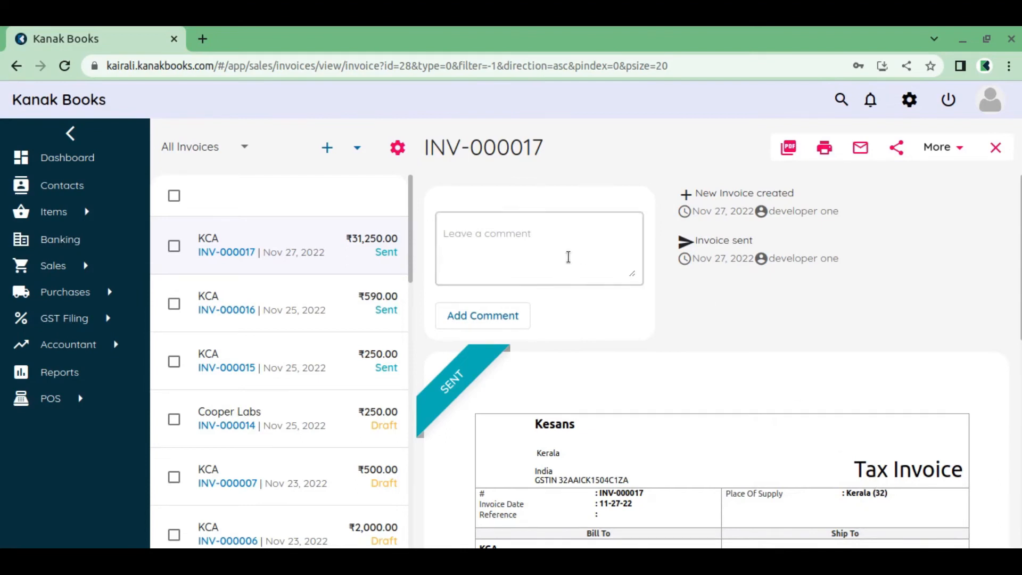
Step: Look over the newly saved KCA invoice and delete it, confirming the deletion
scroll(599, 459, "down", 2)
scroll(599, 459, "up", 2)
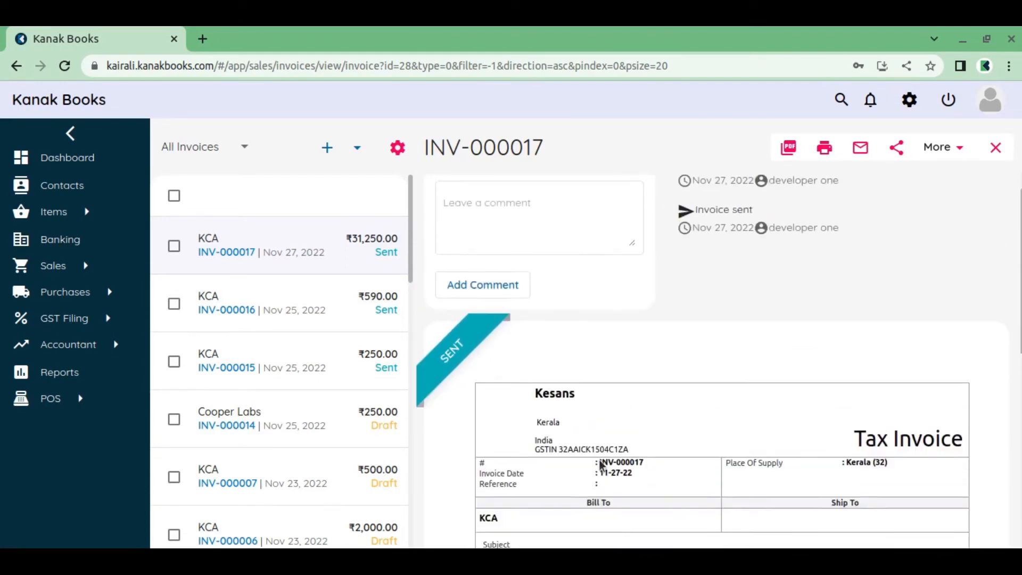
left_click(947, 157)
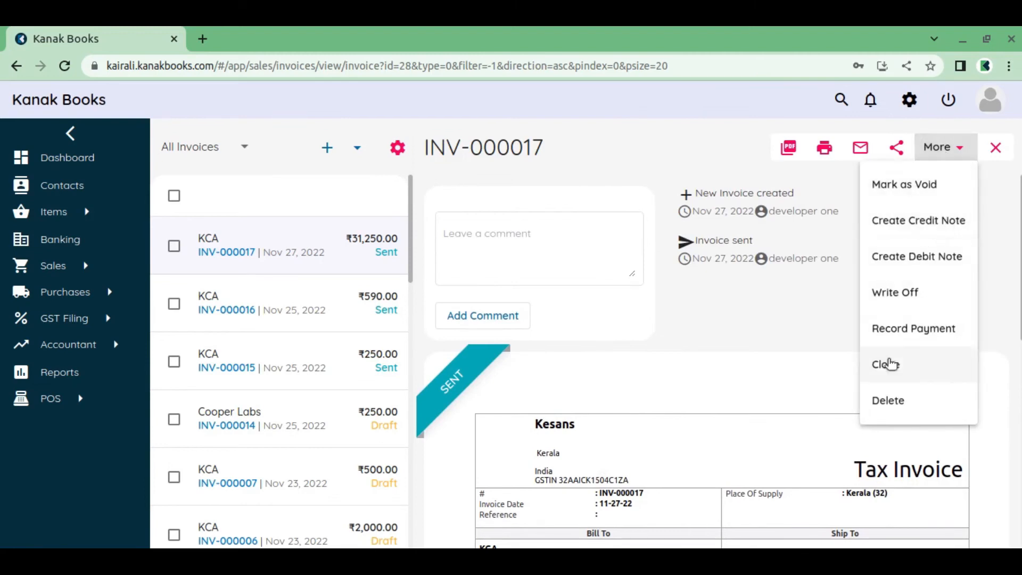
left_click(892, 398)
left_click(465, 371)
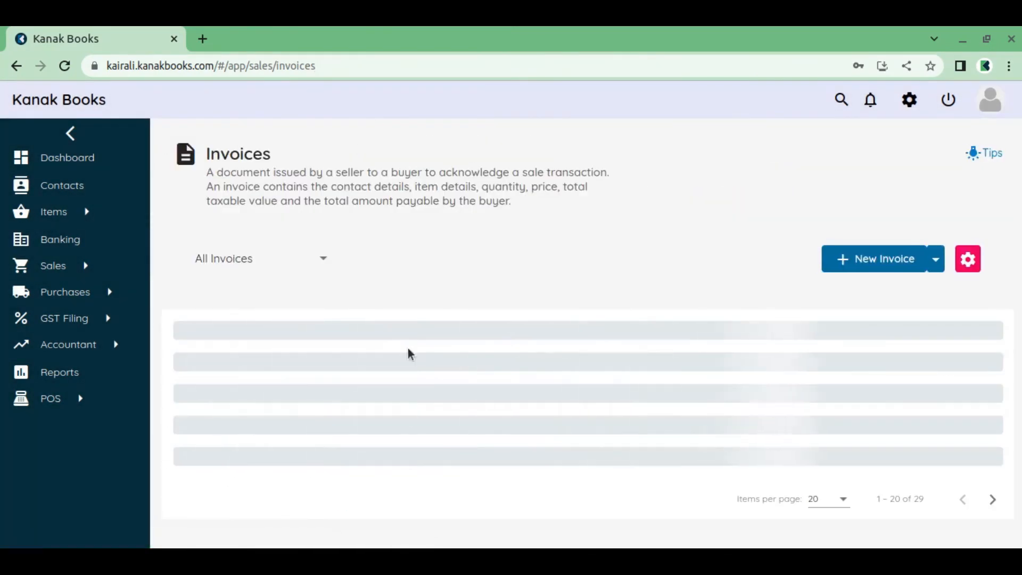
Step: Disable duplicate contact display names and the credit limit in the contact preferences and save them
left_click(909, 100)
left_click(851, 207)
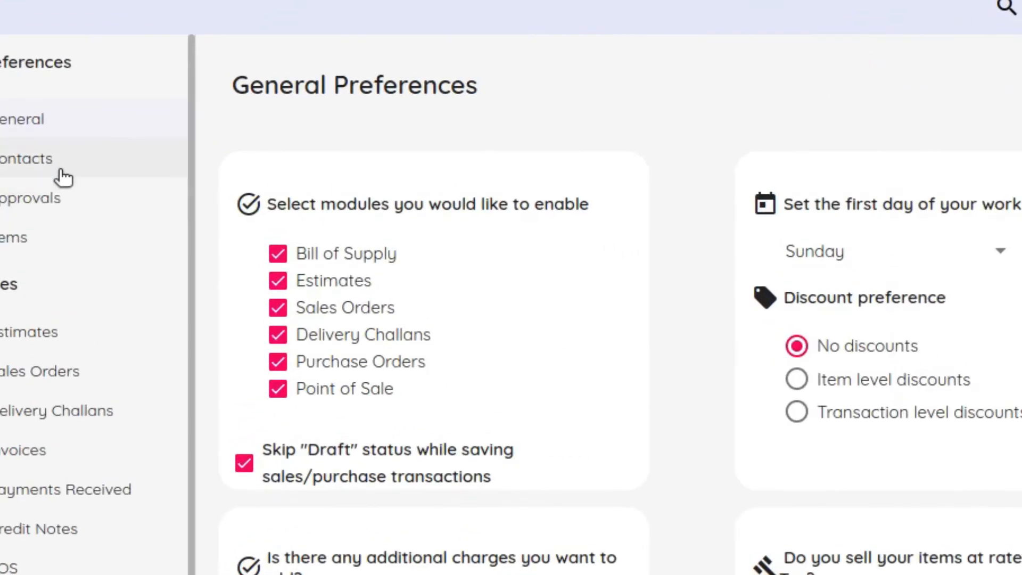
left_click(178, 202)
left_click(329, 198)
left_click(358, 169)
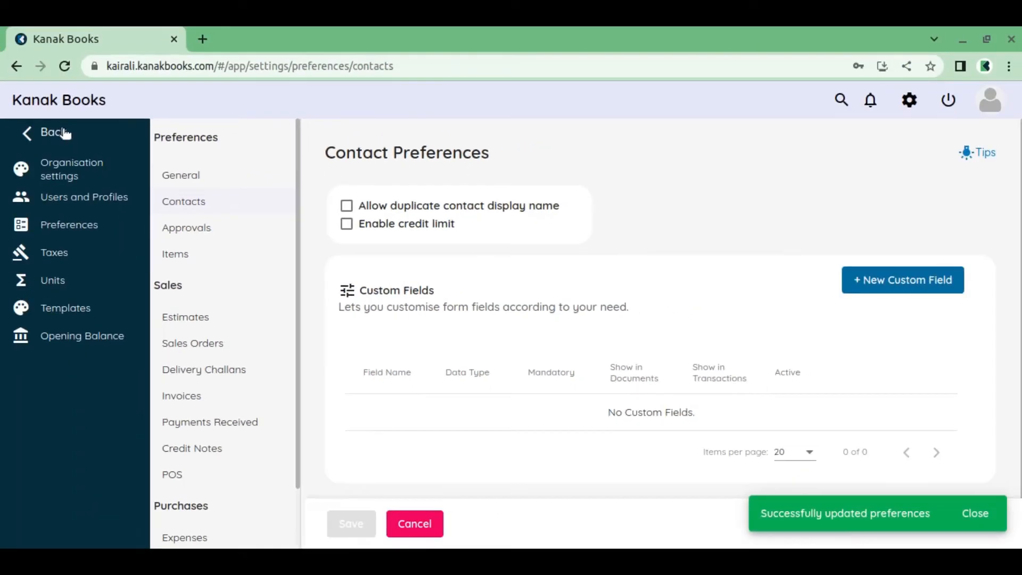
Step: Try to save a new customer contact with the display name KCA, and close the contact form
left_click(66, 134)
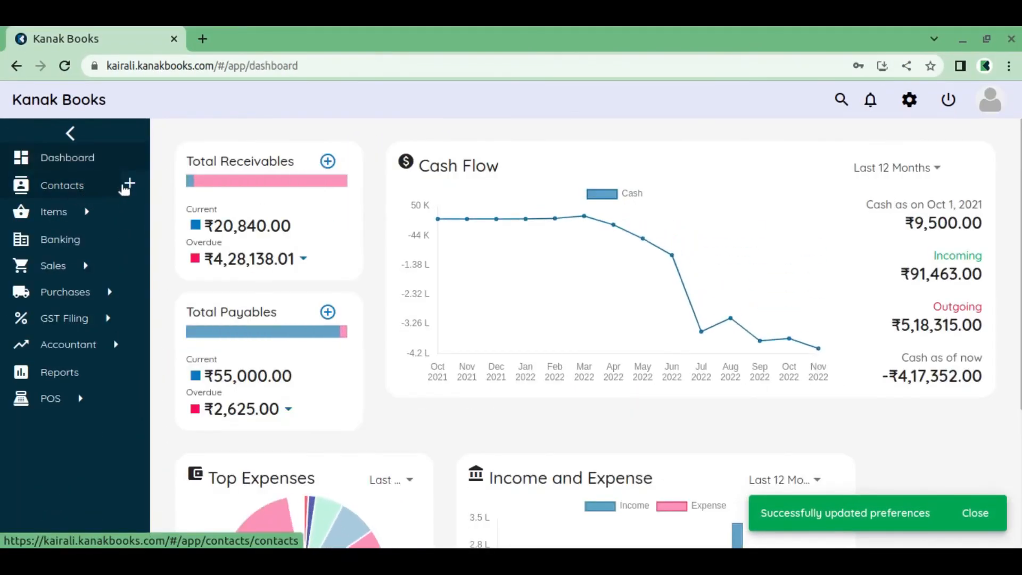
left_click(127, 184)
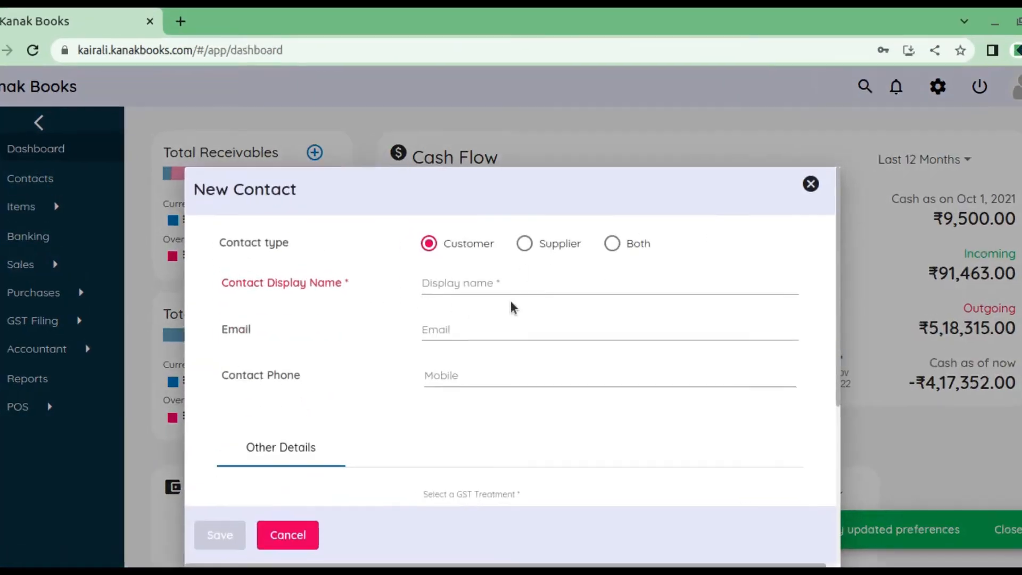
left_click(505, 285)
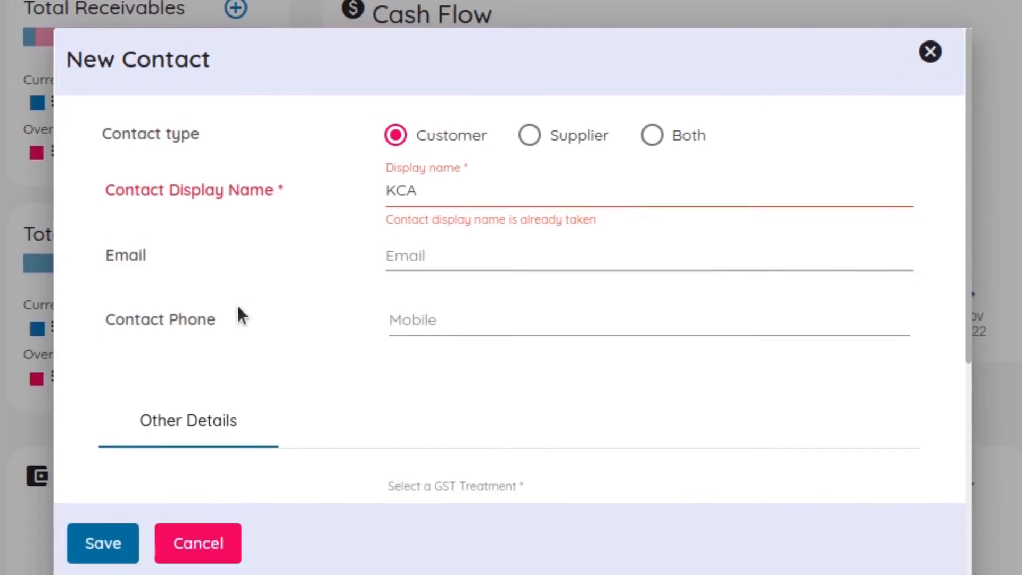
left_click(123, 542)
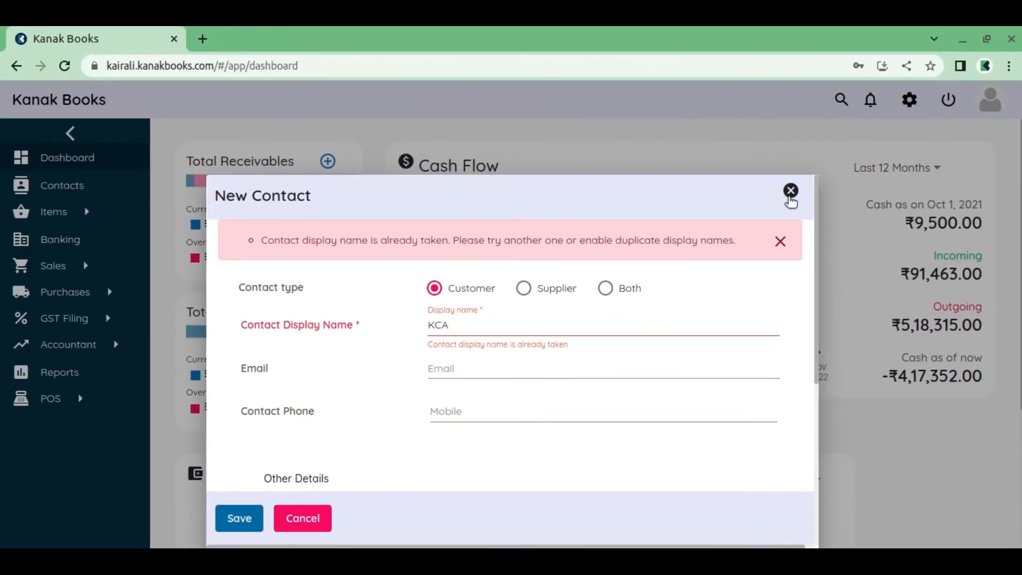
left_click(791, 191)
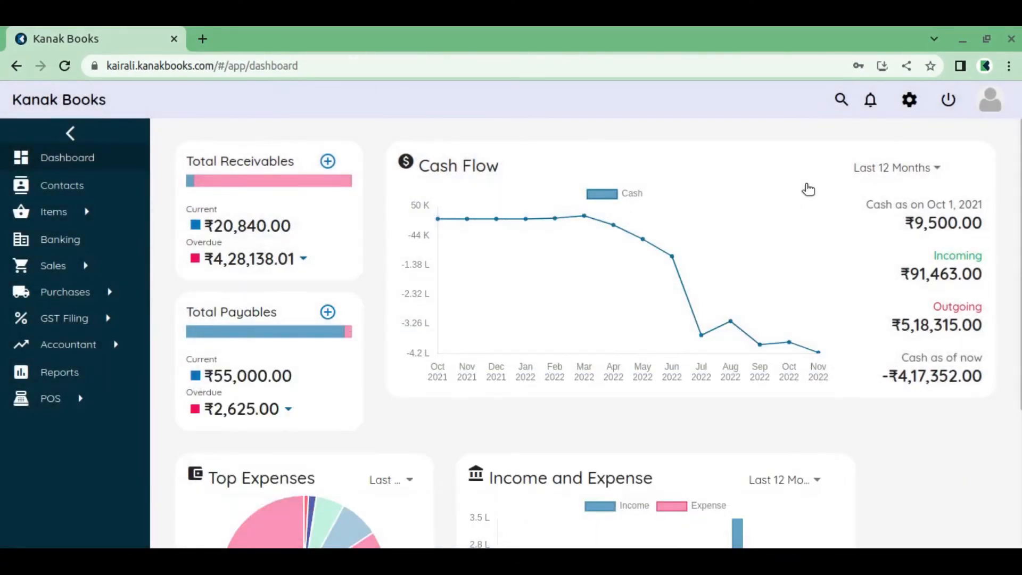
Step: Disable price lists and inventory tracking in the item preferences, save, and check the entries under Items in the main navigation
left_click(907, 104)
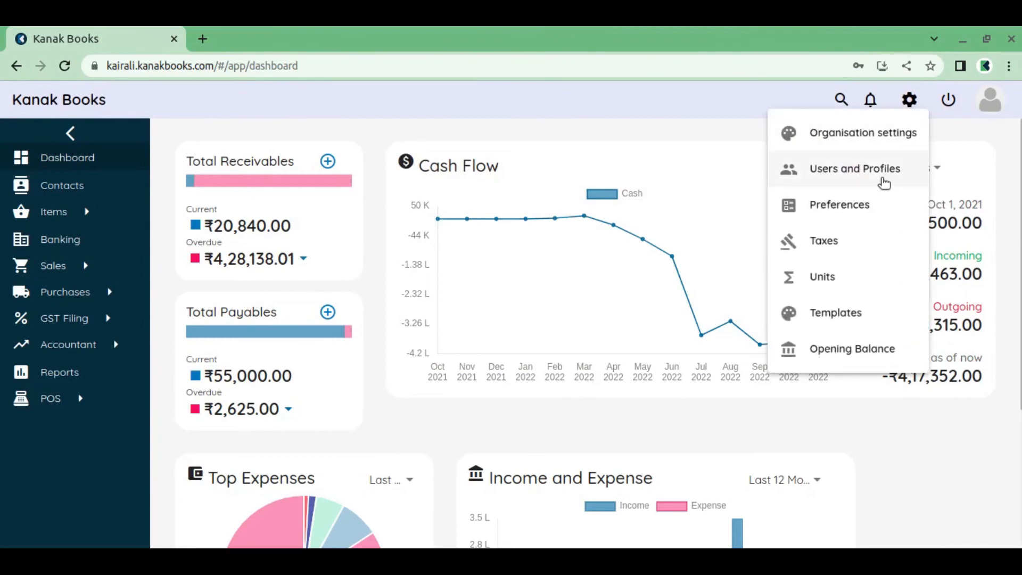
left_click(870, 219)
left_click(200, 203)
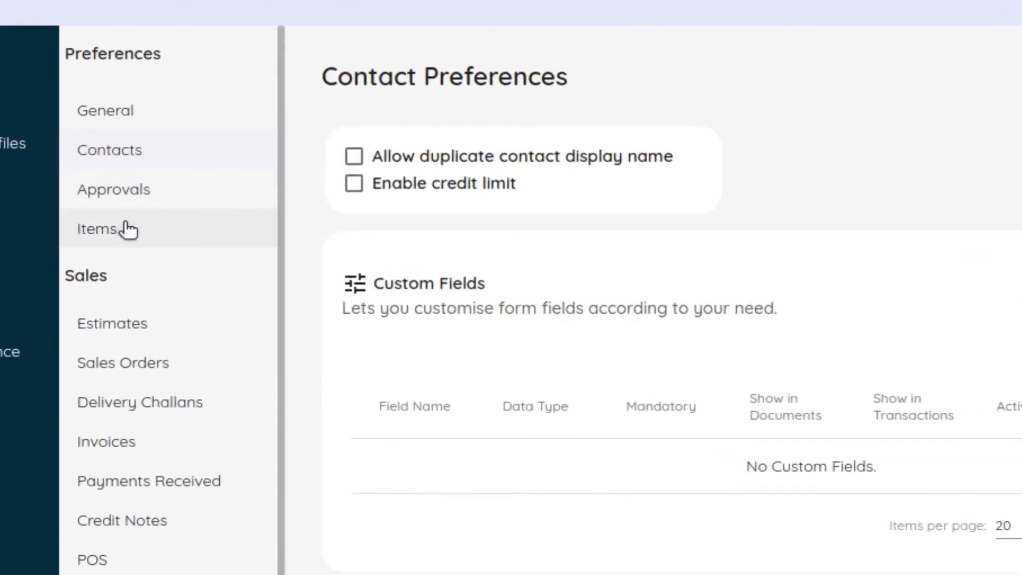
left_click(127, 229)
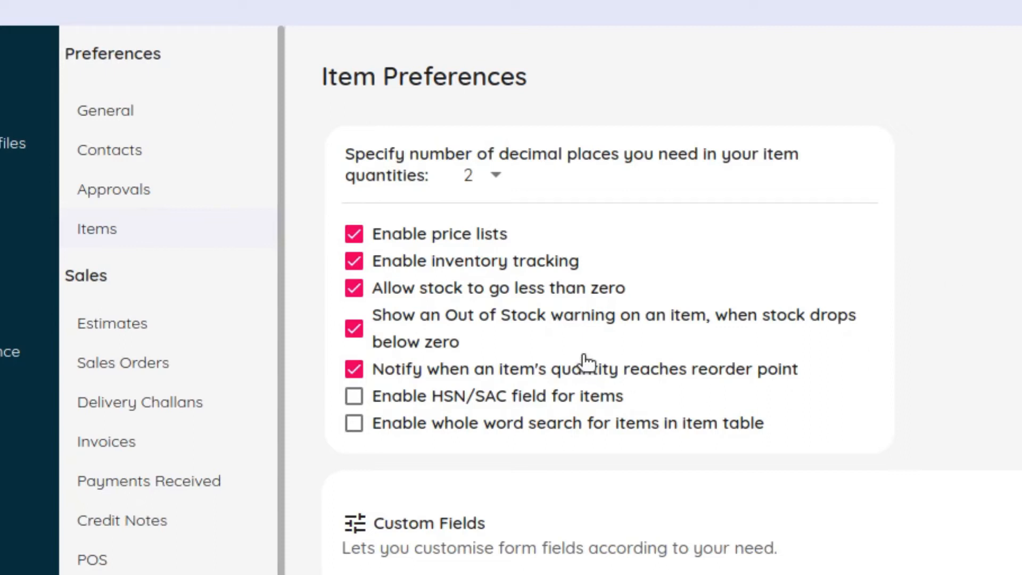
left_click(440, 237)
left_click(462, 264)
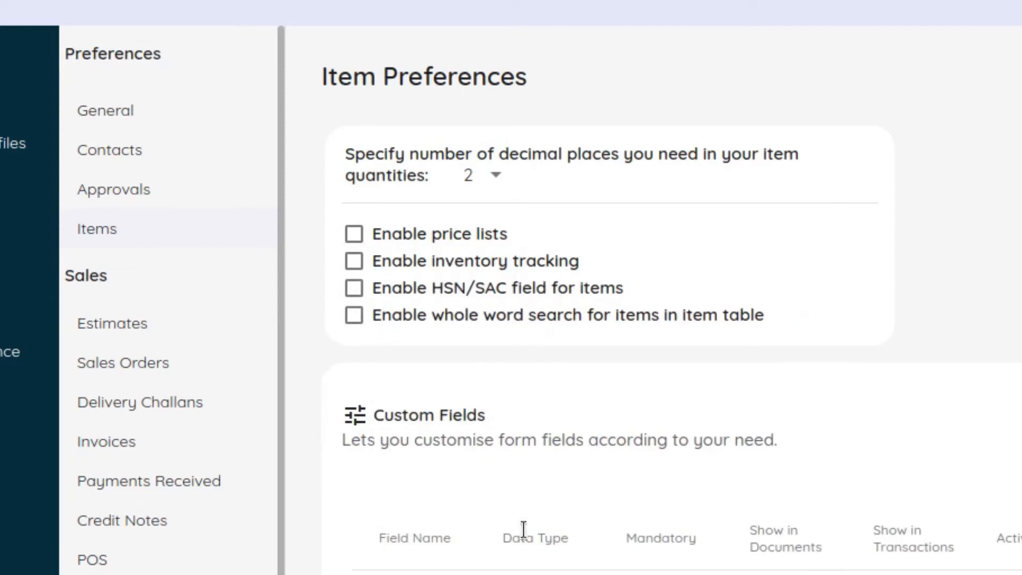
left_click(341, 523)
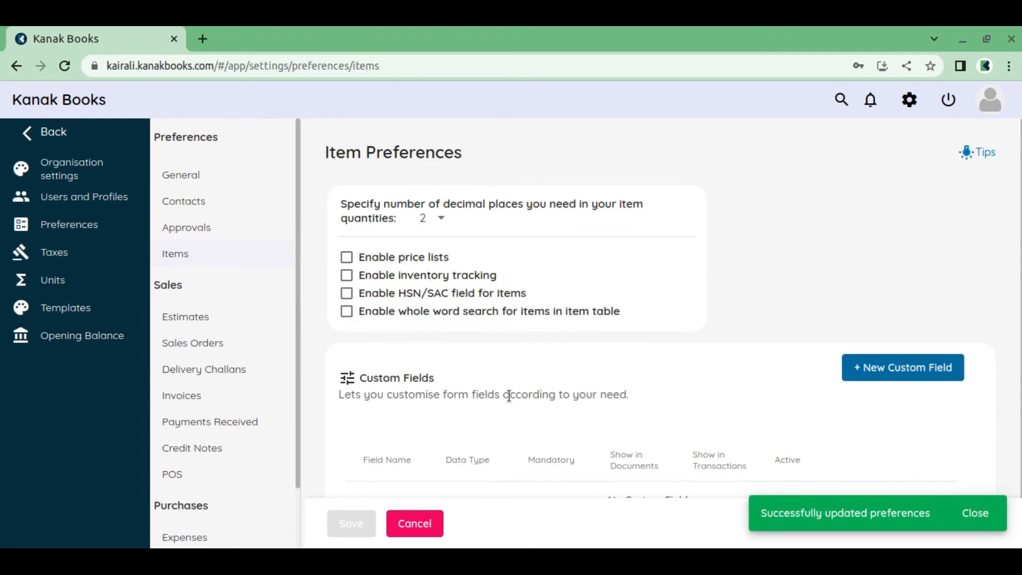
left_click(47, 132)
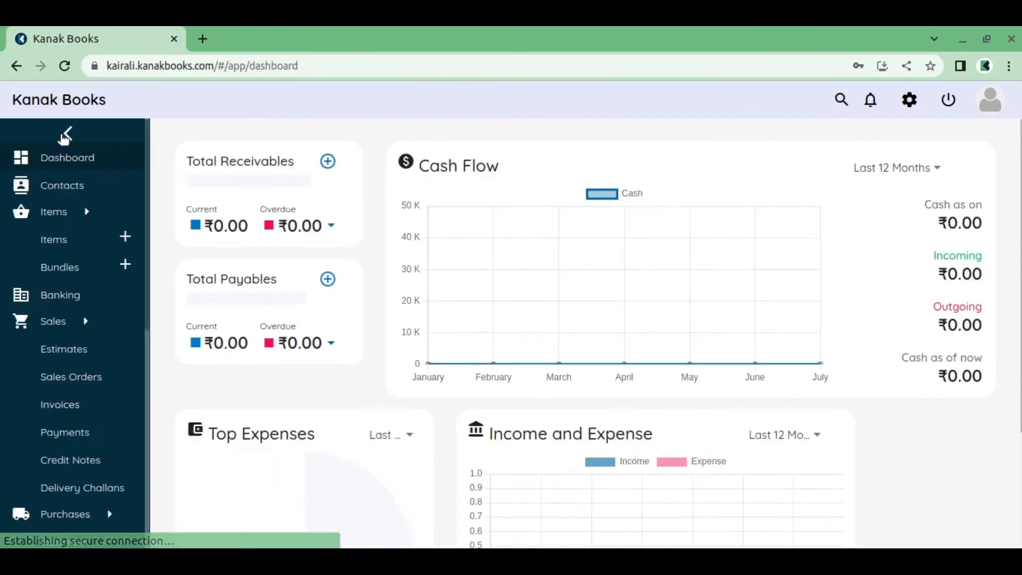
left_click(90, 214)
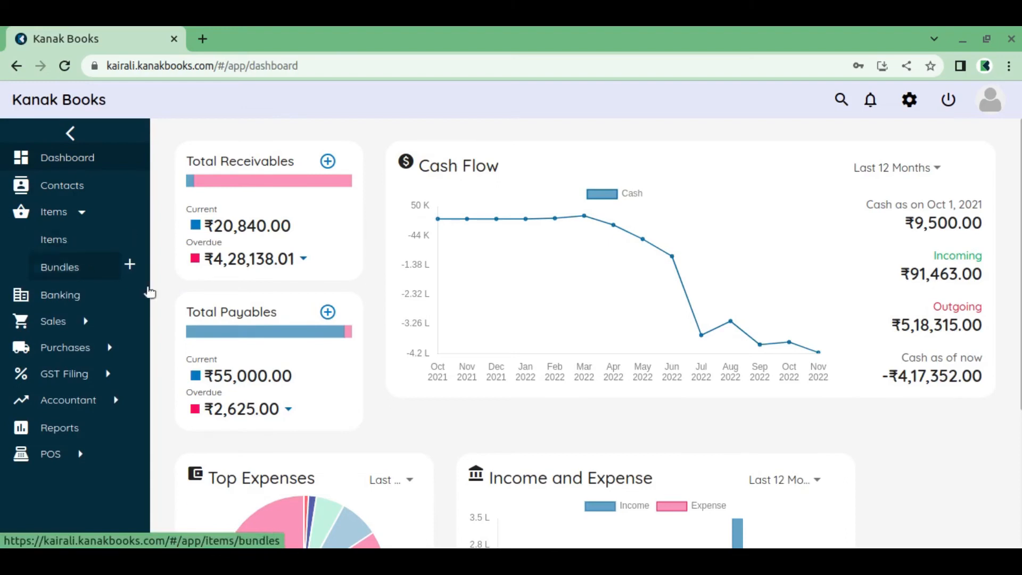
Step: Enable price lists again in the item preferences, save, and show the Items entries in the main navigation
left_click(908, 100)
left_click(851, 206)
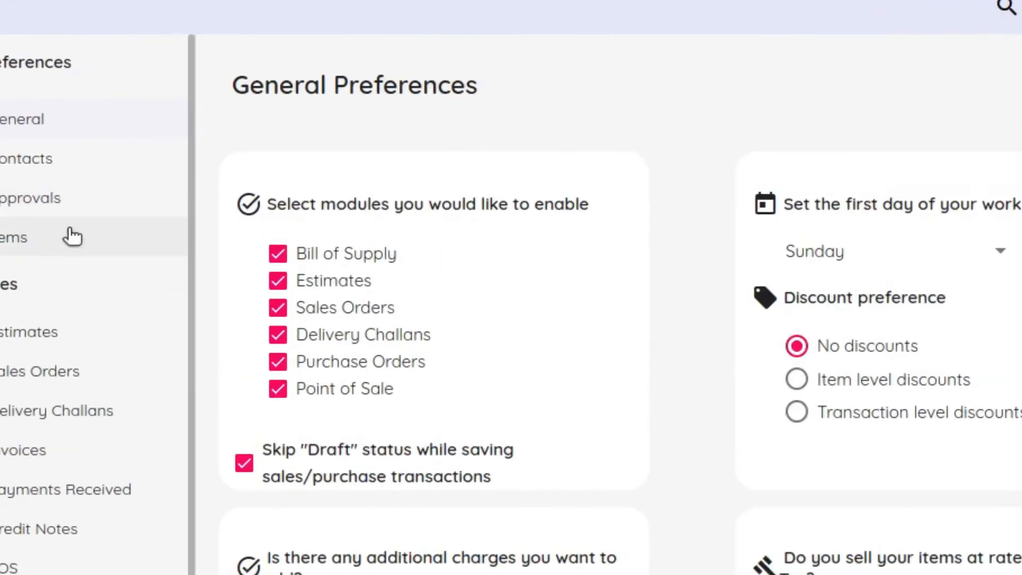
left_click(215, 251)
left_click(264, 242)
left_click(360, 526)
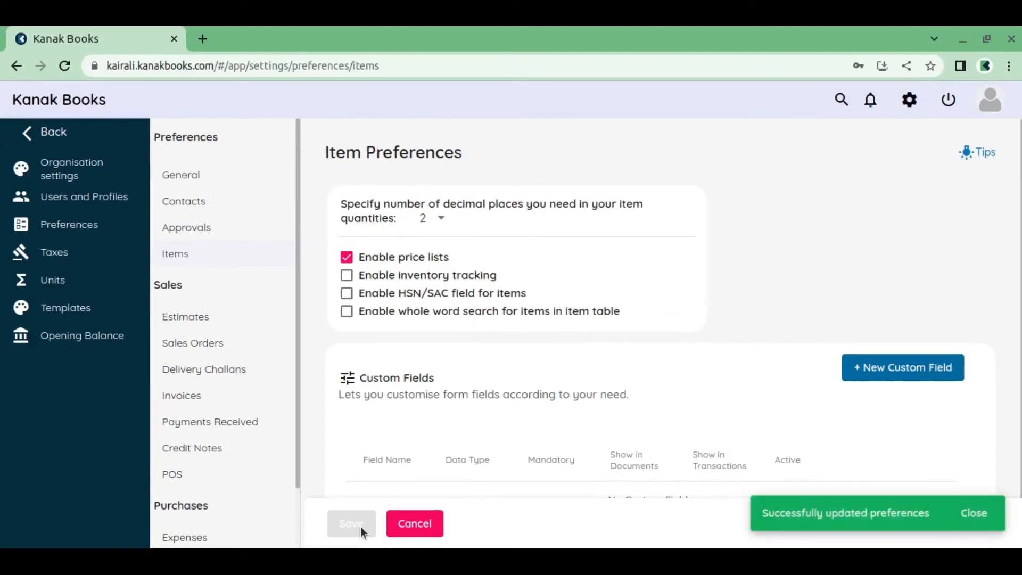
left_click(64, 136)
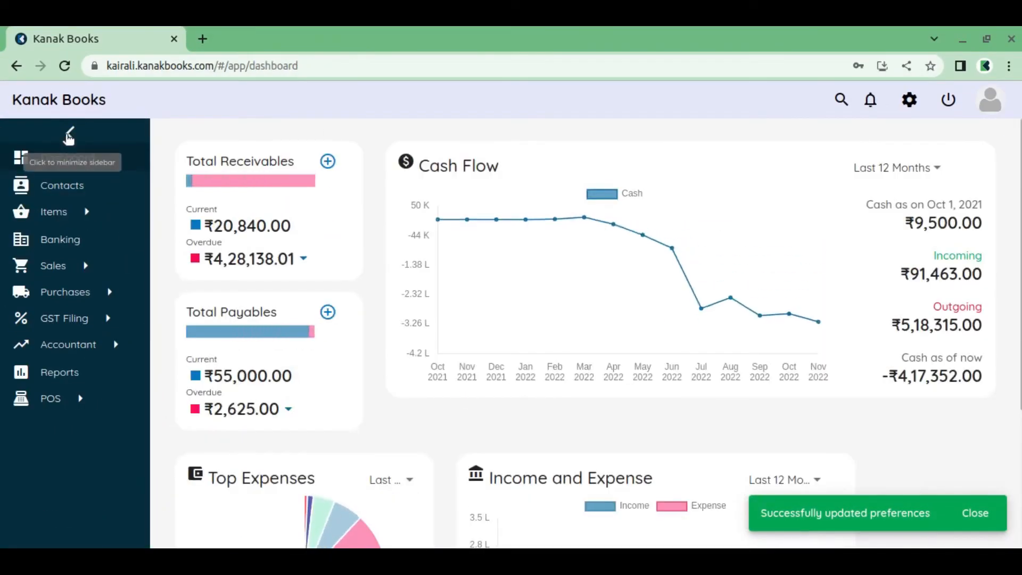
left_click(81, 213)
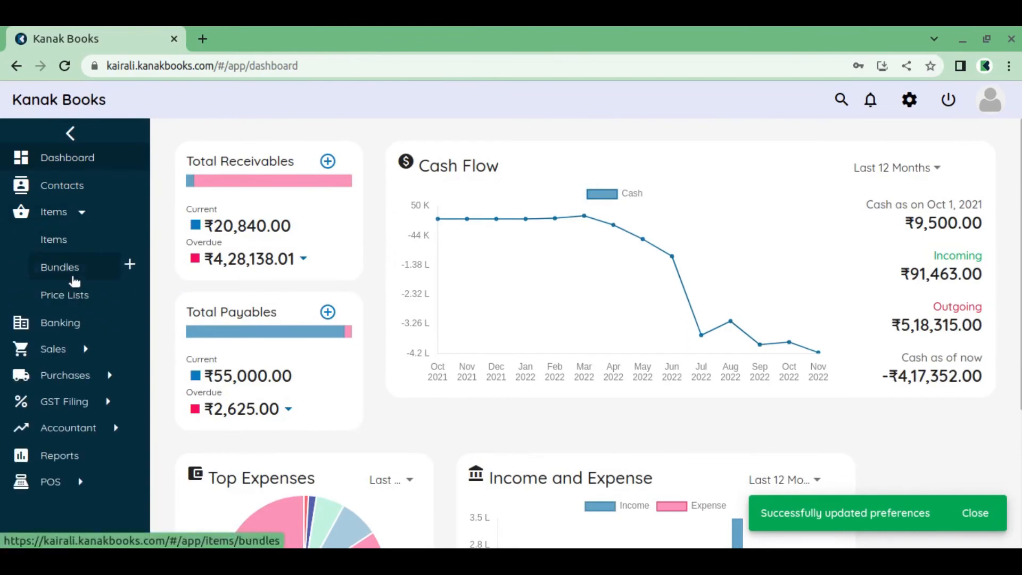
Step: Start a new goods item, enable its sales and purchase information, and check the form for inventory tracking options
left_click(127, 239)
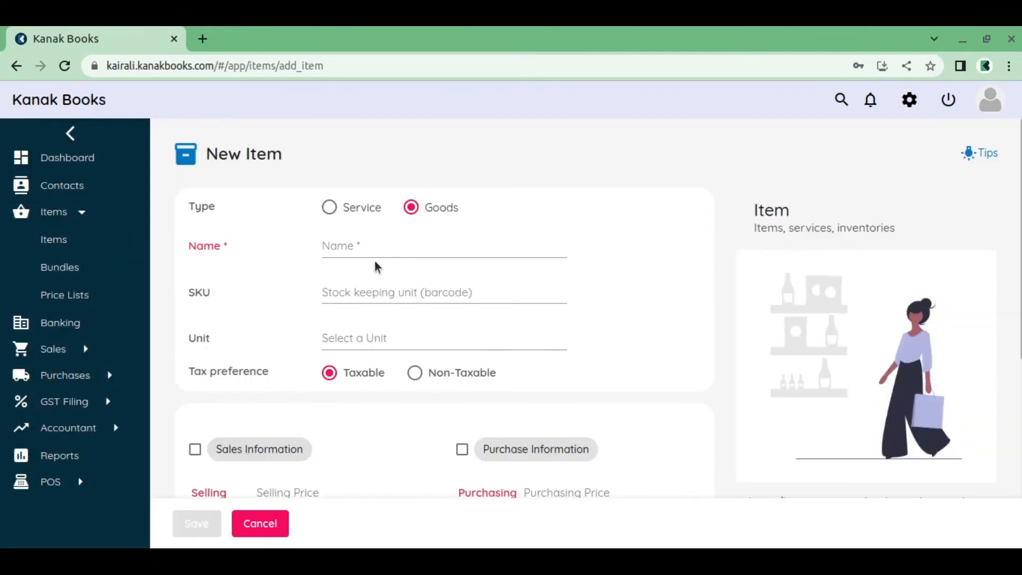
scroll(376, 266, "down", 4)
scroll(375, 266, "down", 2)
scroll(375, 268, "up", 2)
left_click(301, 193)
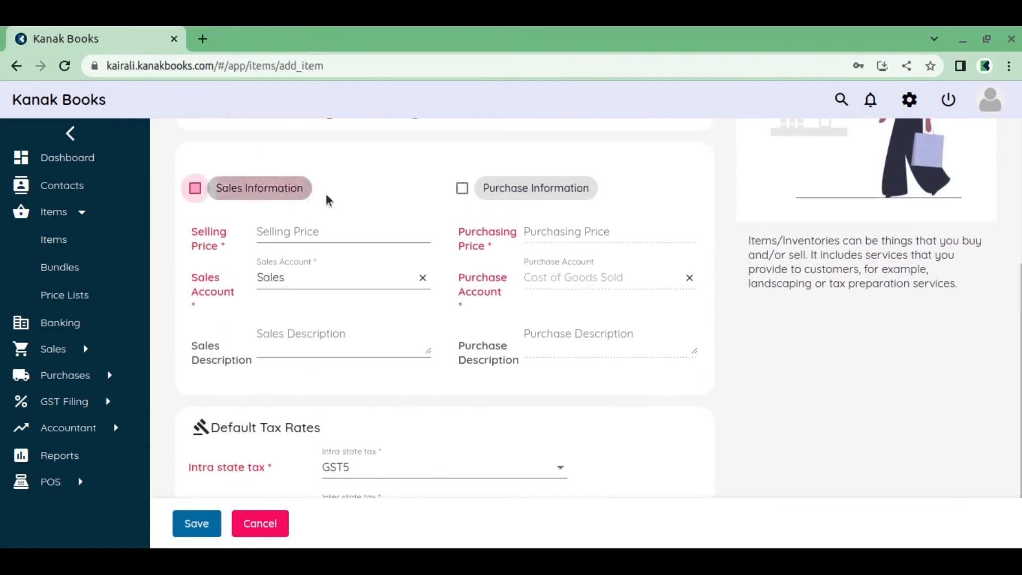
left_click(471, 189)
scroll(479, 197, "down", 2)
scroll(430, 245, "up", 5)
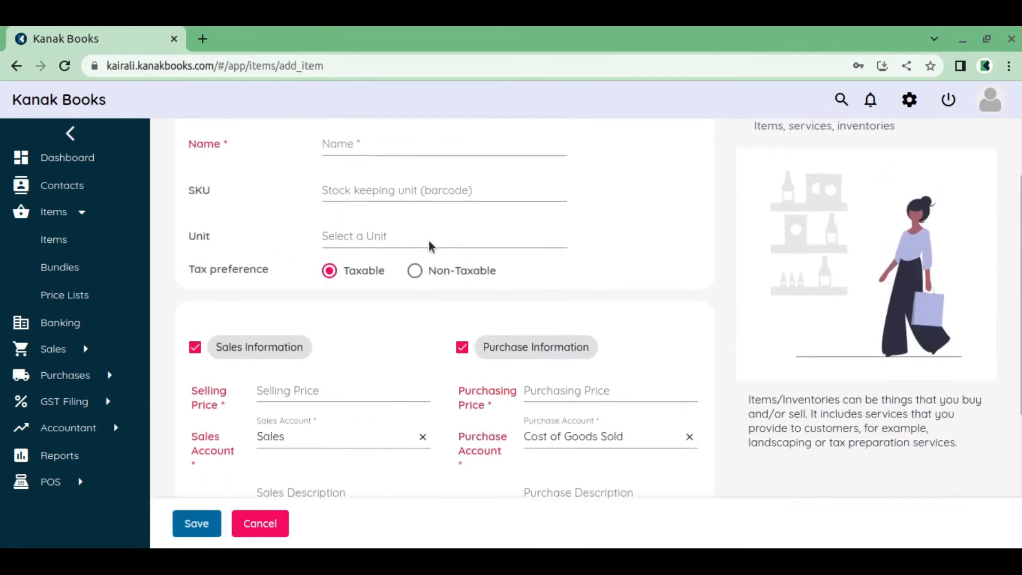
scroll(422, 232, "down", 5)
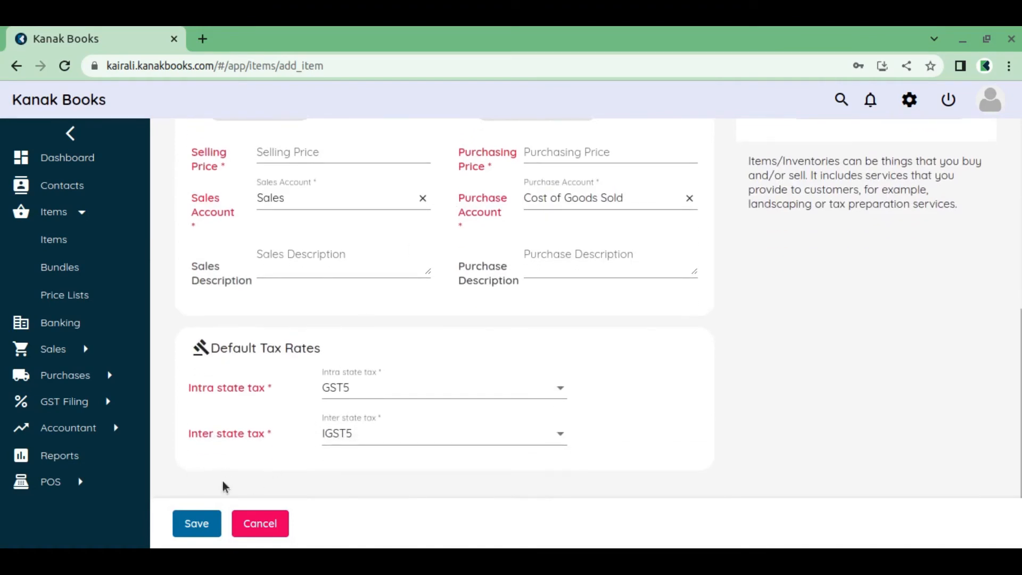
scroll(725, 201, "up", 5)
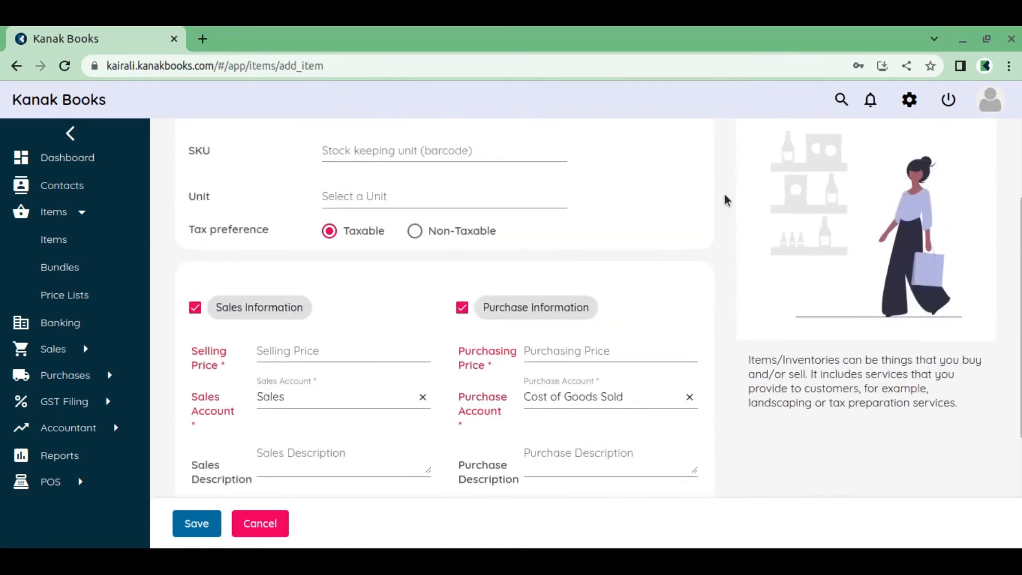
Step: Discard the unsaved item, then enable inventory tracking in the item preferences and save
left_click(910, 102)
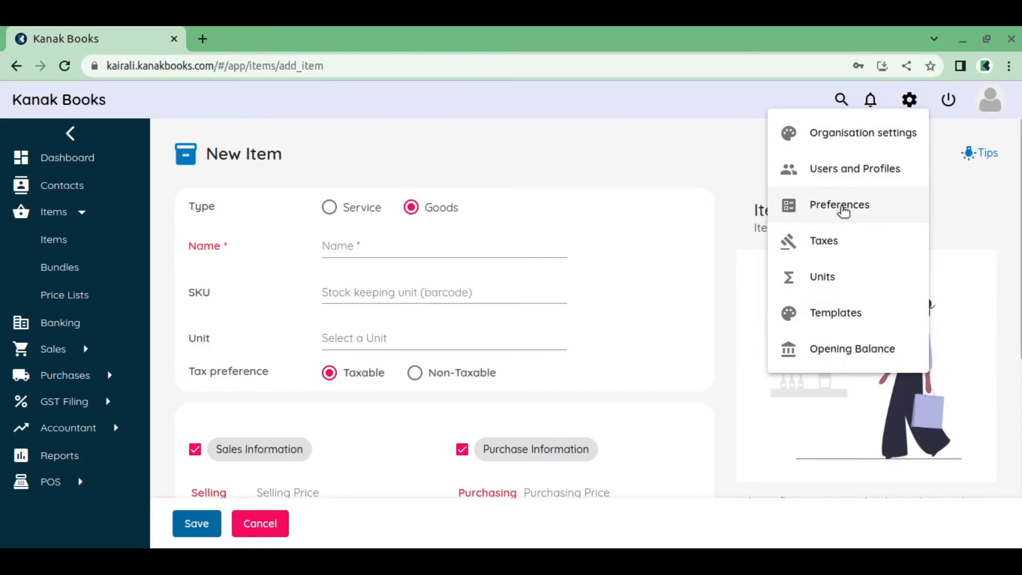
left_click(843, 207)
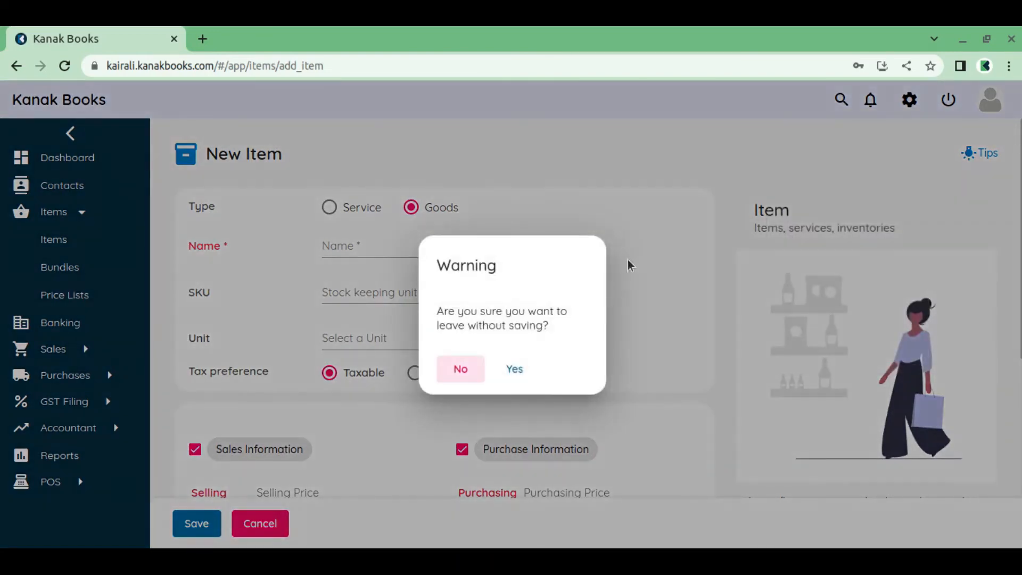
left_click(515, 370)
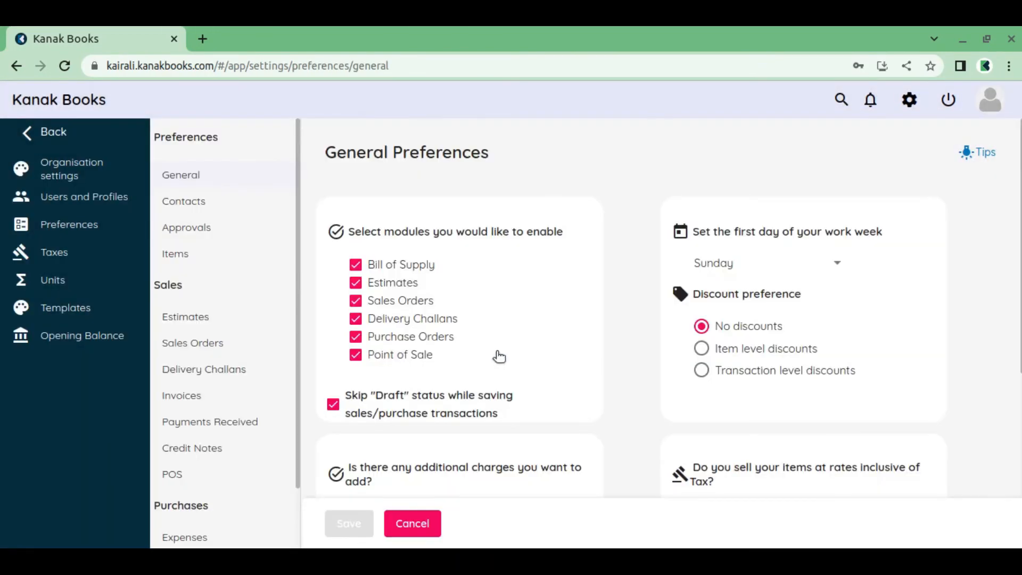
left_click(201, 256)
left_click(346, 275)
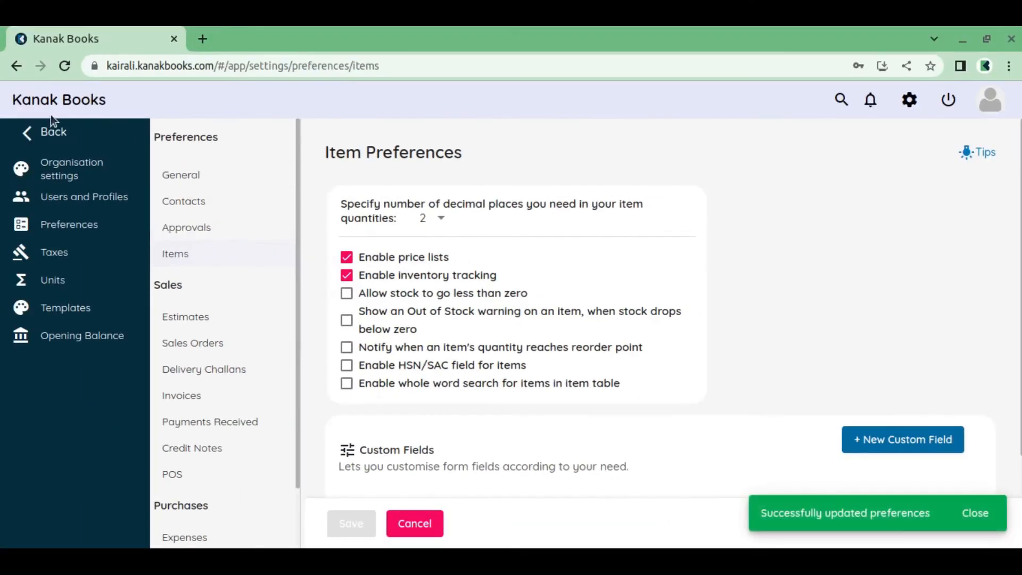
Step: Start another new item from the items list and enable its sales and purchase information
left_click(50, 132)
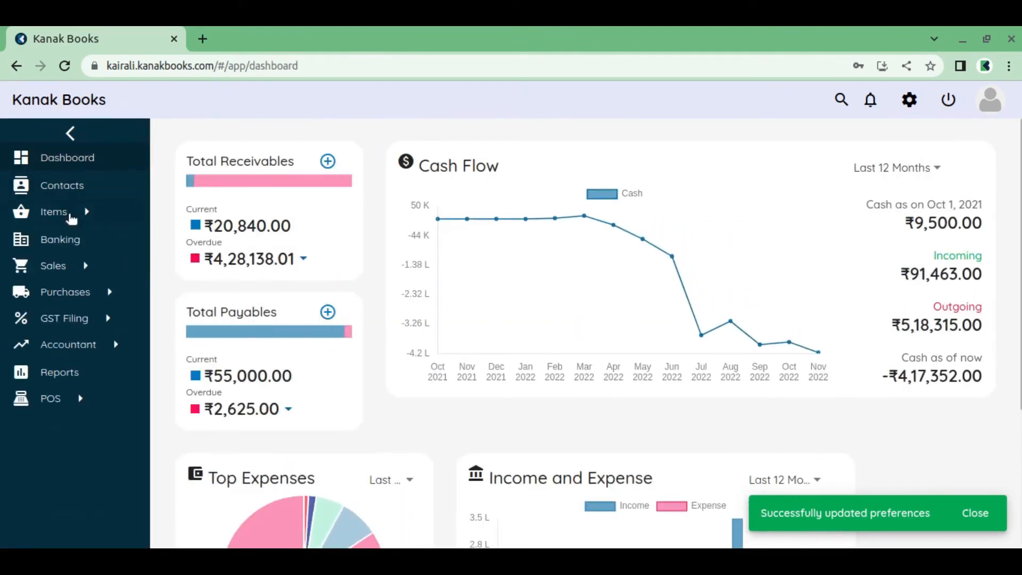
left_click(75, 211)
left_click(80, 240)
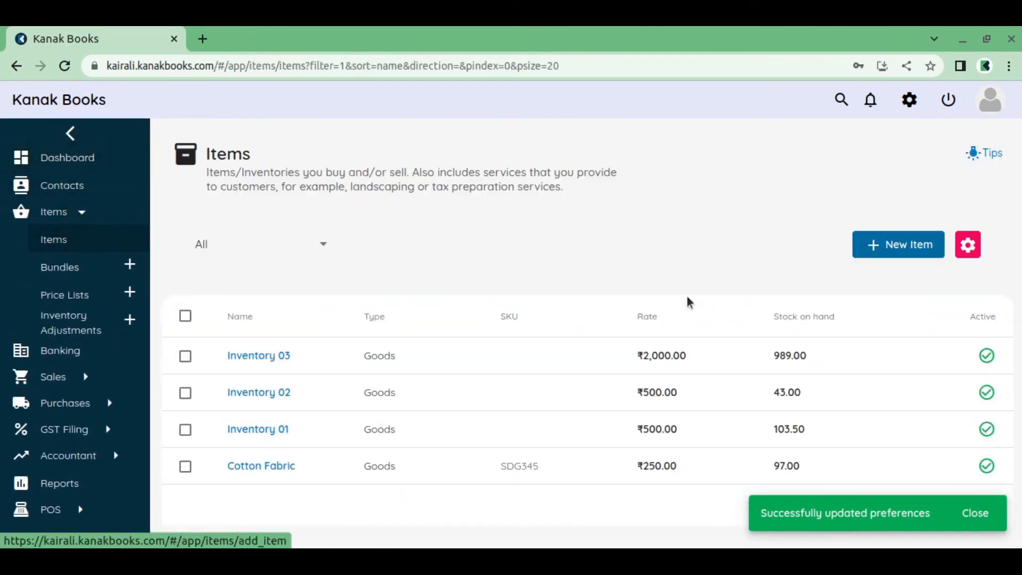
left_click(900, 251)
scroll(400, 251, "down", 5)
scroll(400, 251, "down", 2)
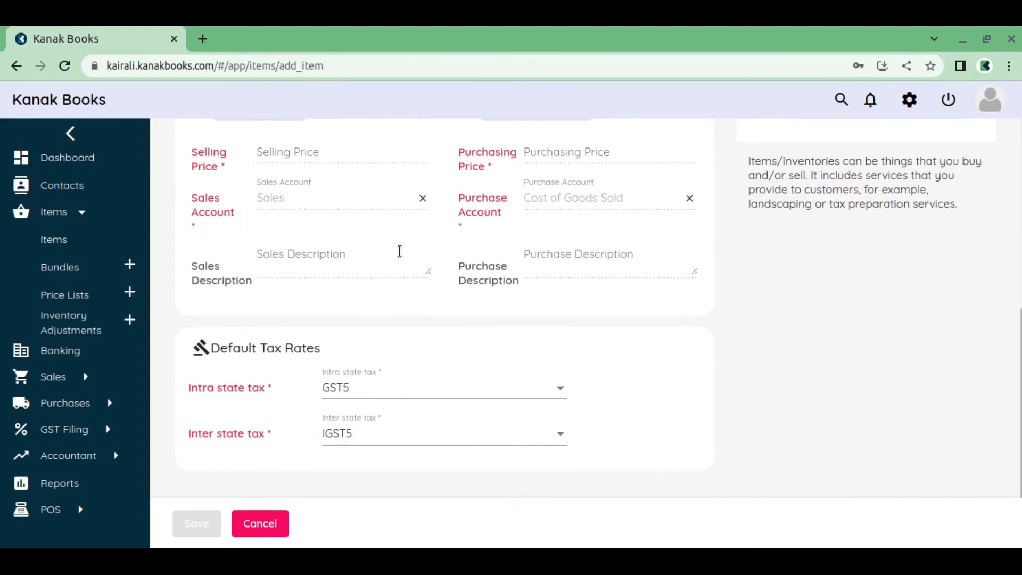
scroll(399, 251, "up", 5)
left_click(260, 387)
left_click(477, 384)
Step: Turn on inventory tracking for the new item and view its inventory account, opening stock and reorder fields
scroll(477, 382, "down", 5)
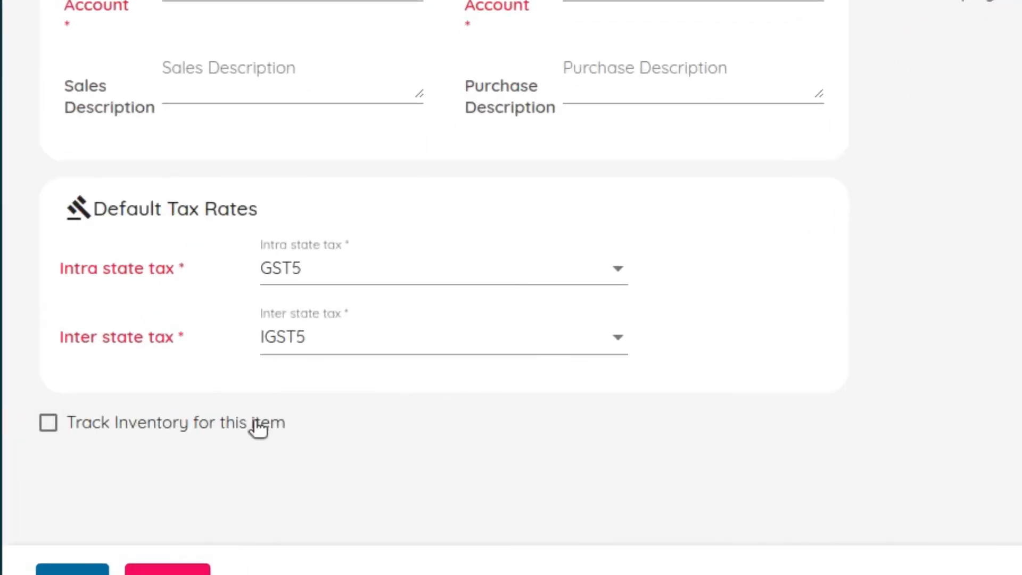
left_click(259, 426)
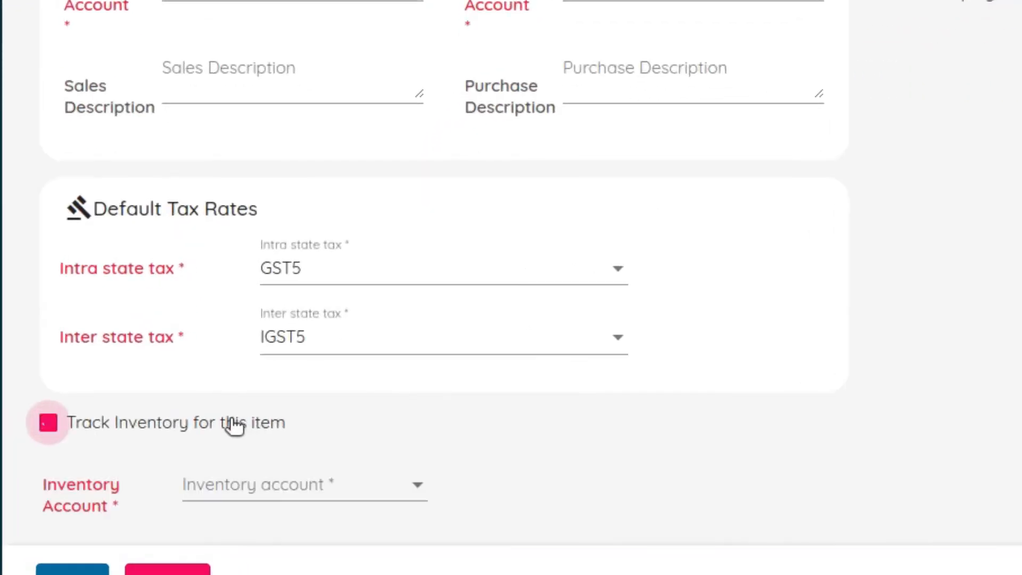
scroll(98, 334, "down", 3)
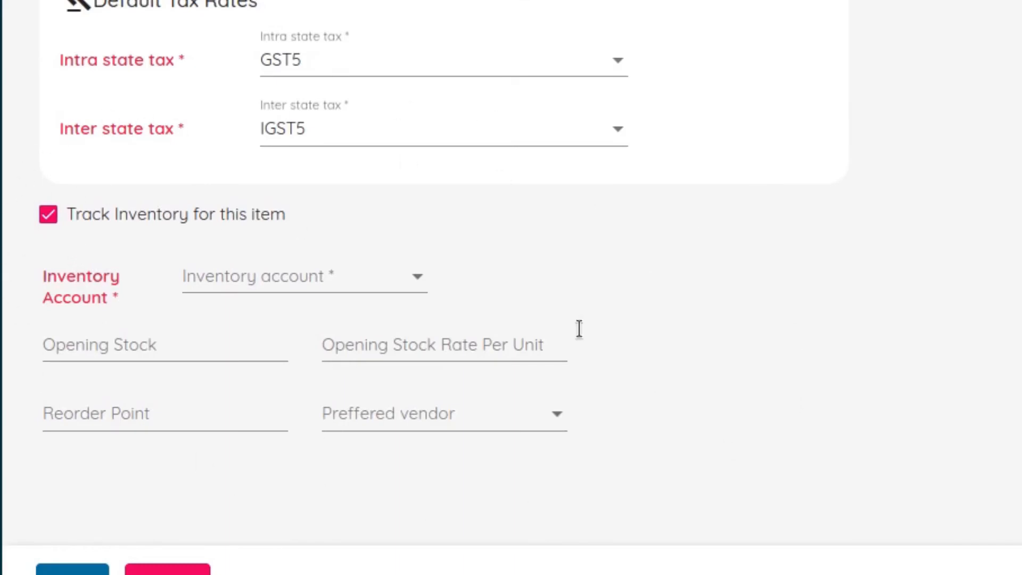
Step: Discard the unsaved item, allow stock to go less than zero in the item preferences, and save
left_click(910, 100)
left_click(870, 203)
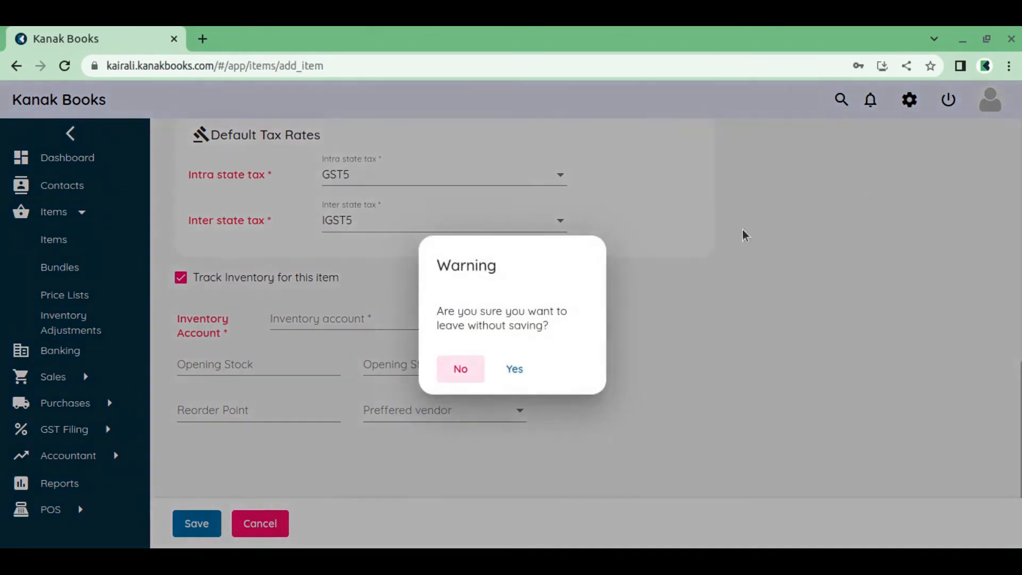
left_click(504, 373)
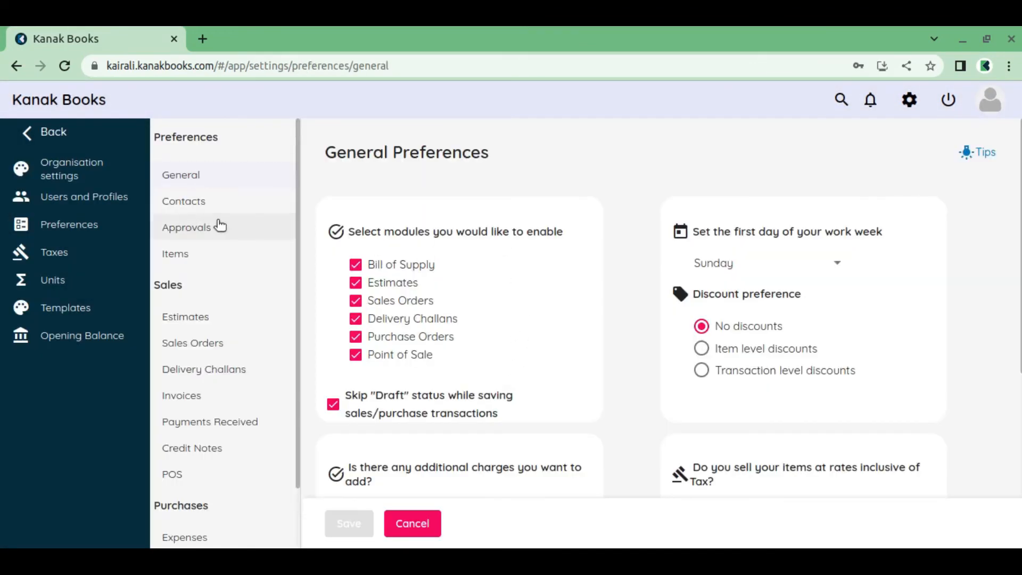
left_click(205, 257)
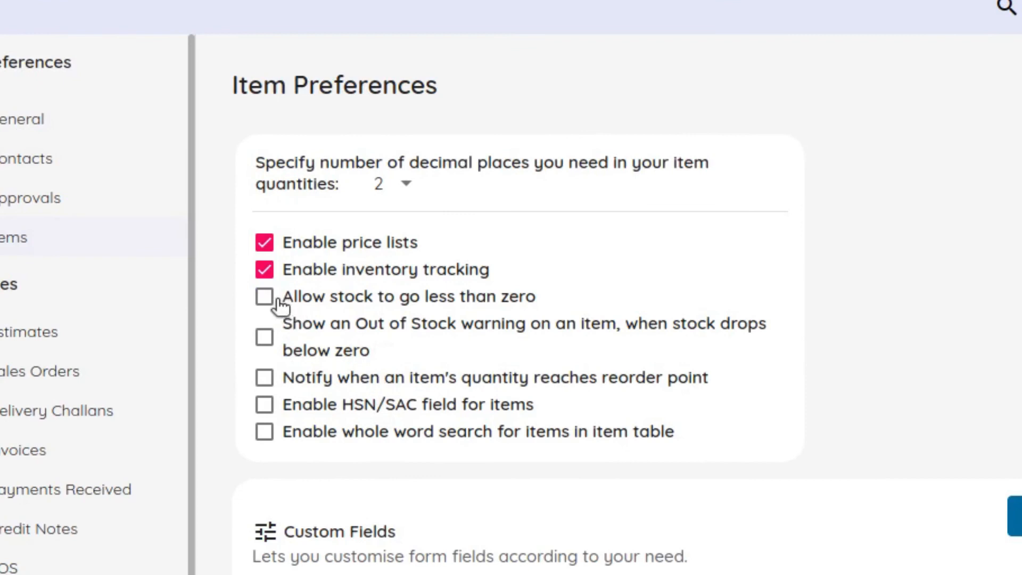
left_click(266, 299)
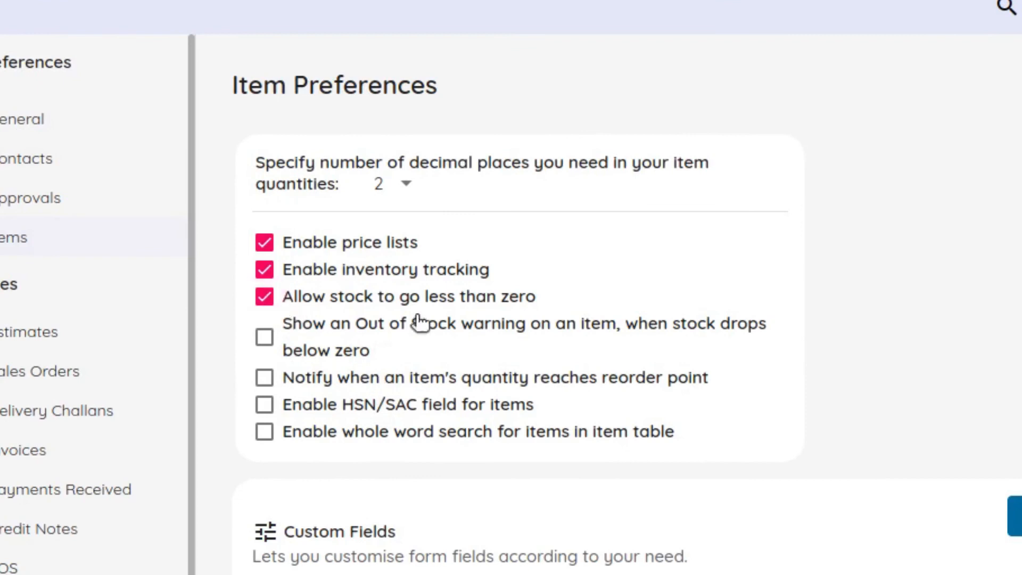
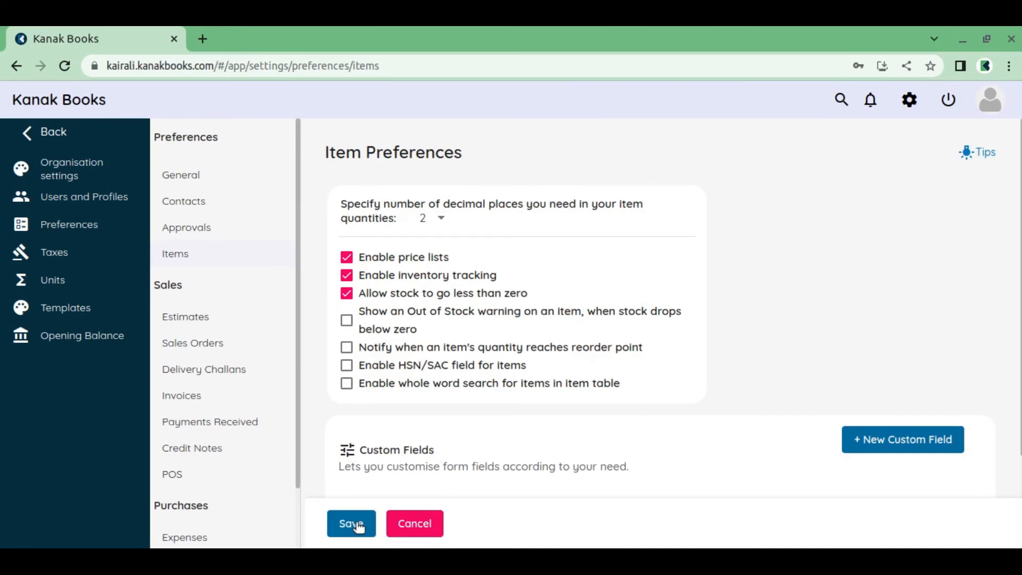
left_click(358, 524)
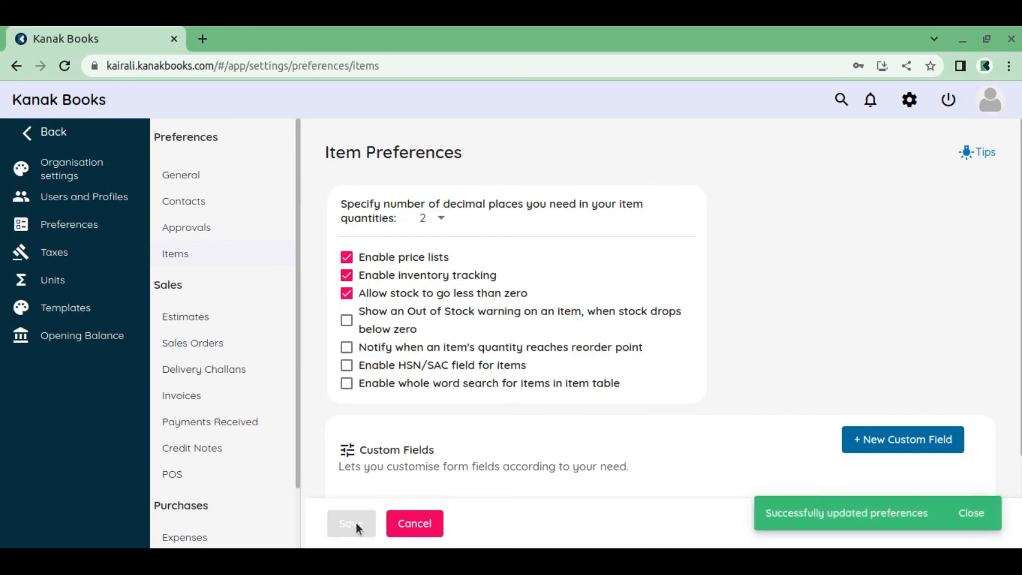
Step: Open the Cotton Fabric item from the items list and check its current stock
left_click(61, 135)
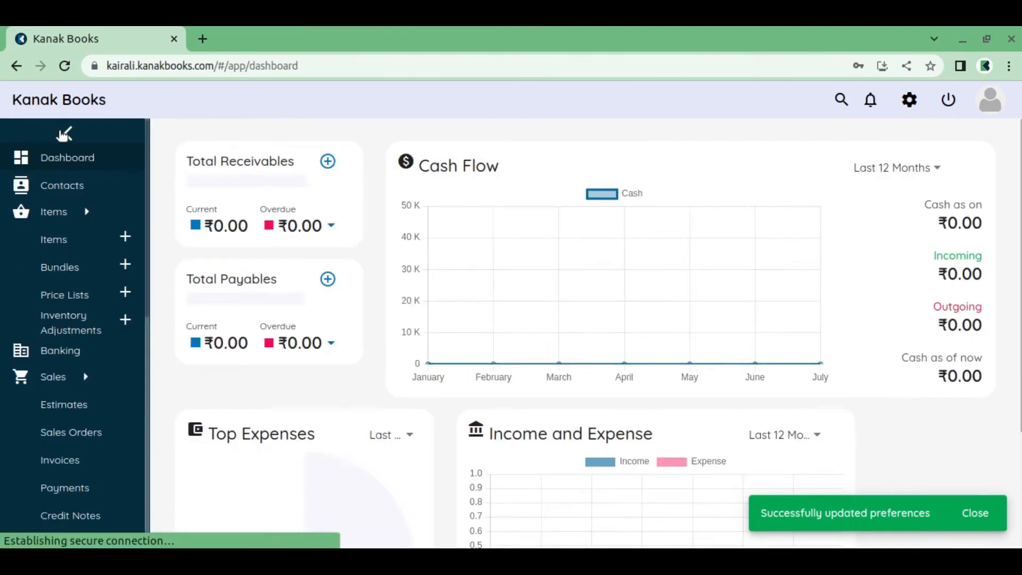
left_click(84, 216)
left_click(85, 250)
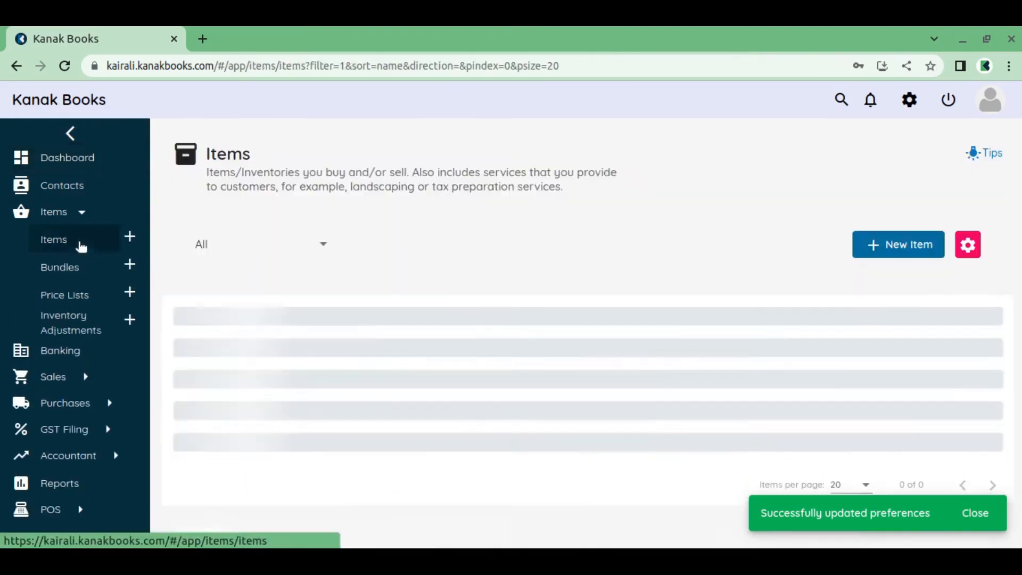
left_click(277, 470)
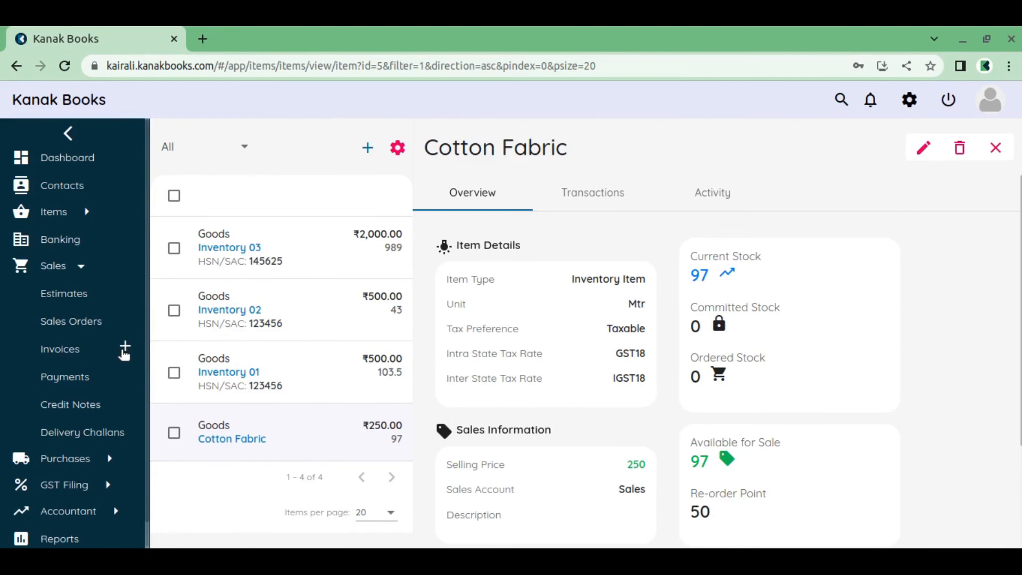
Step: Start a new invoice for Cooper Labs and add Cotton Fabric as its first line item
left_click(125, 349)
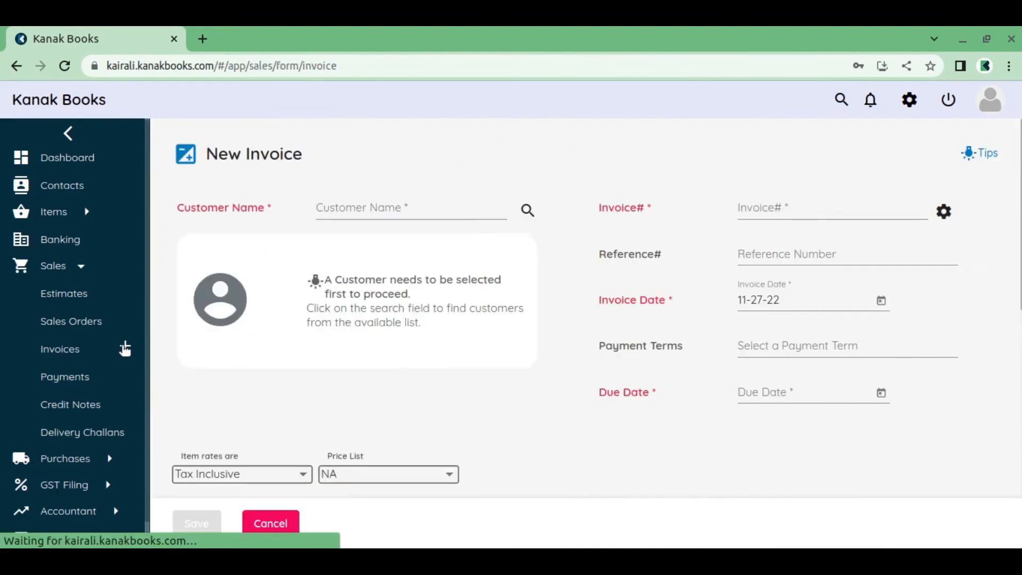
left_click(378, 213)
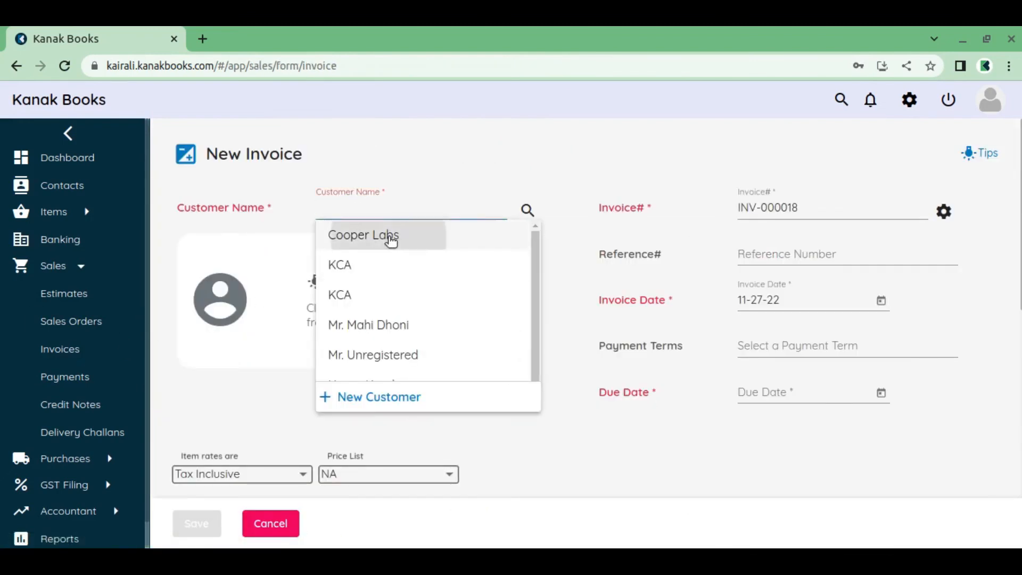
left_click(391, 241)
scroll(584, 237, "down", 5)
left_click(246, 316)
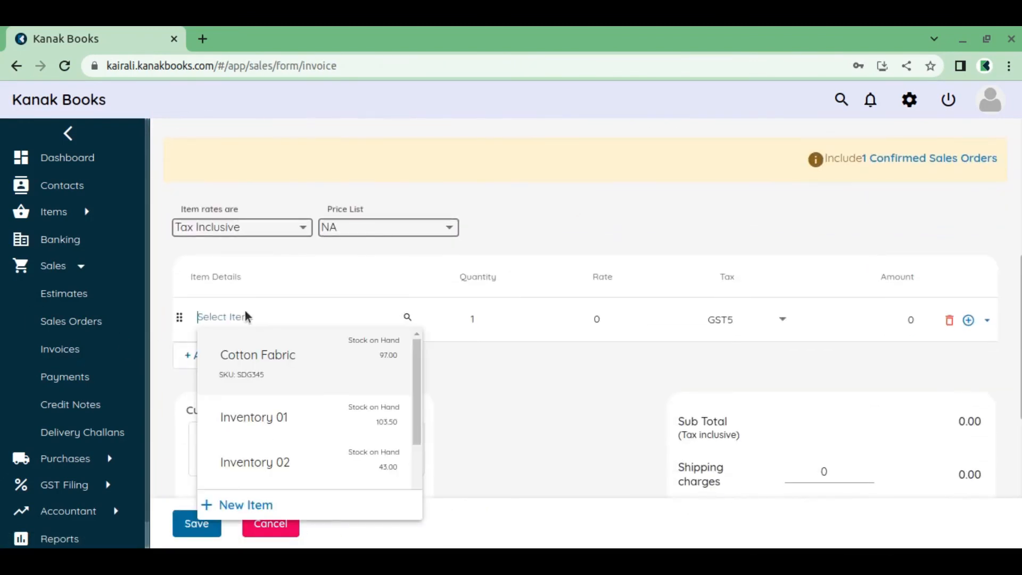
left_click(266, 358)
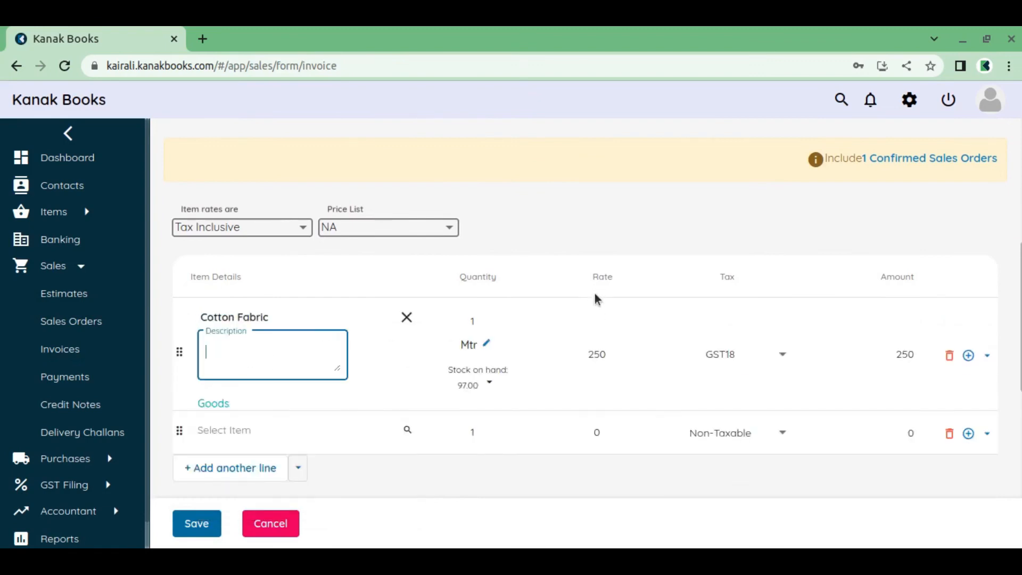
Step: Set the Cotton Fabric quantity to 100 and save the invoice
left_click(487, 326)
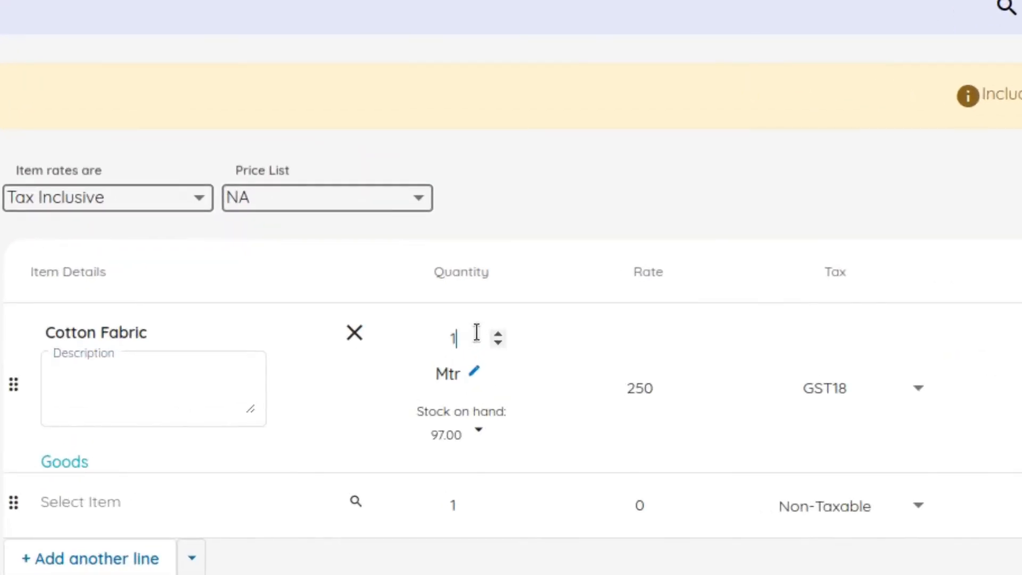
left_click(577, 418)
scroll(576, 418, "down", 5)
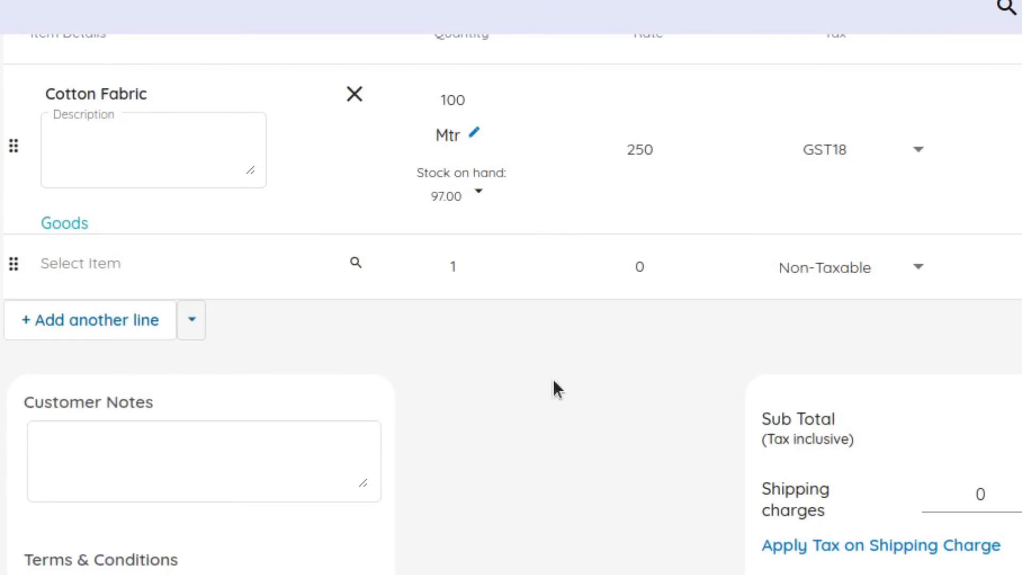
scroll(466, 242, "up", 1)
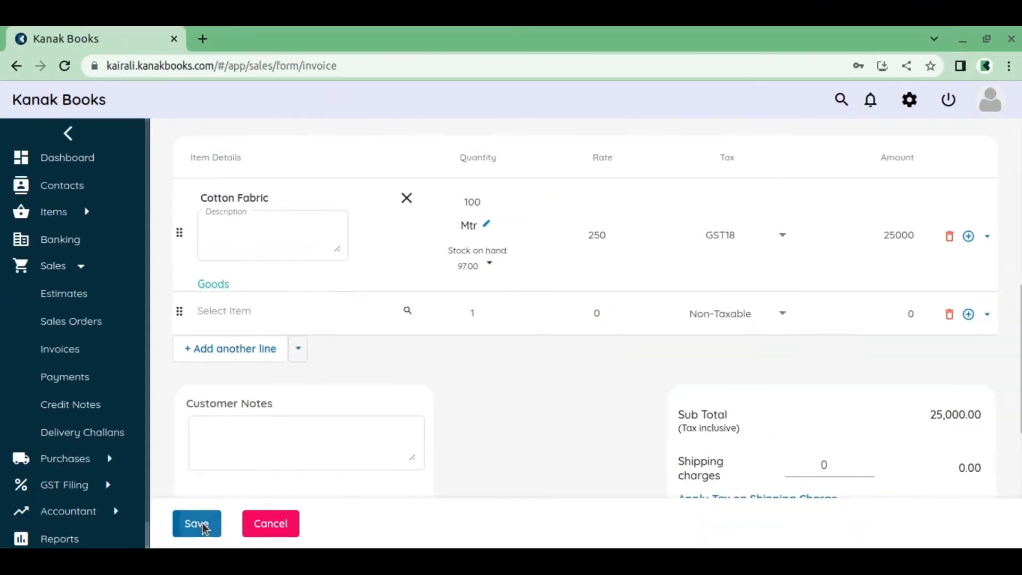
left_click(205, 527)
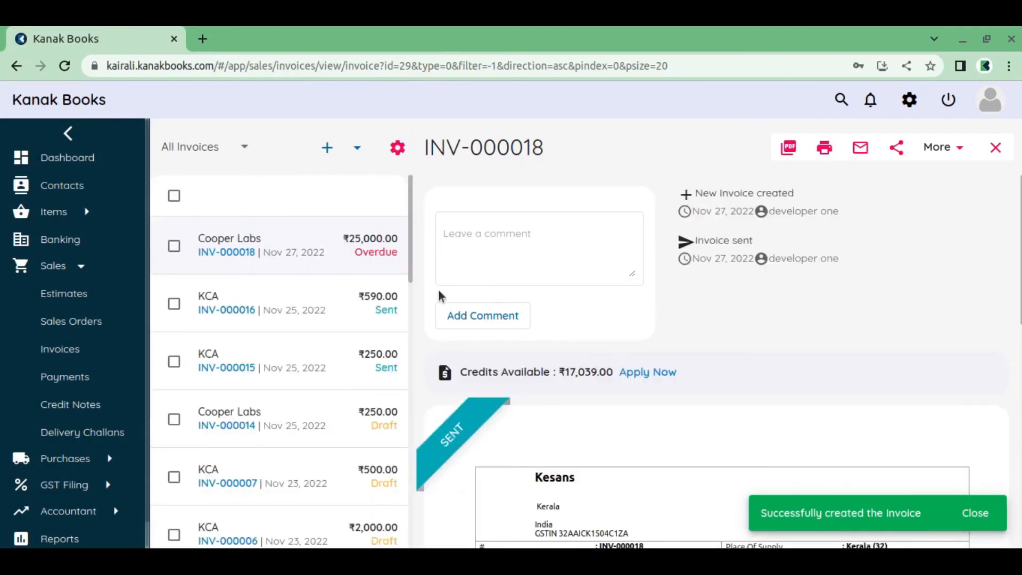
Step: Review the saved invoice and check the stock on hand for Cotton Fabric in the items list
scroll(659, 303, "down", 2)
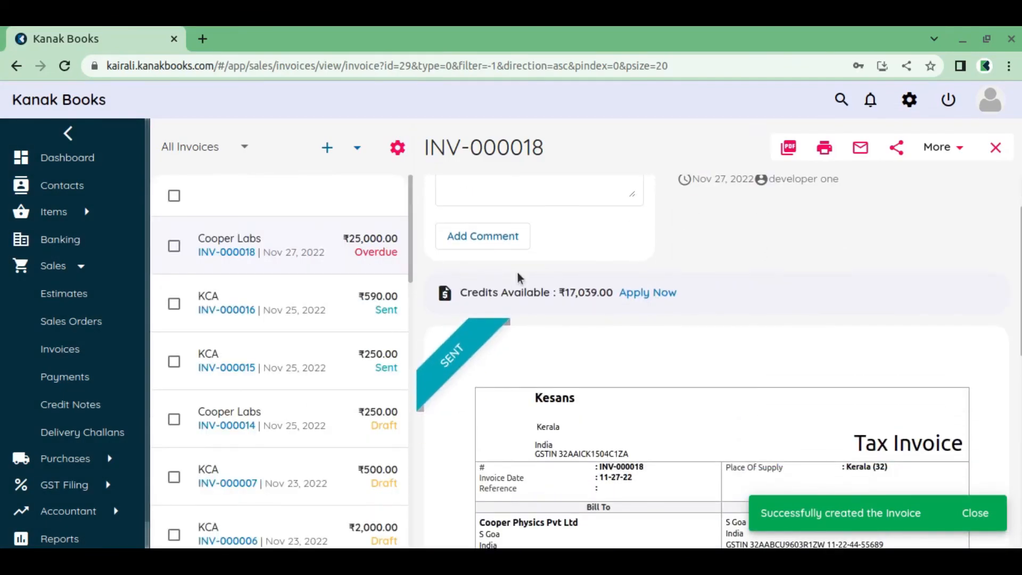
scroll(532, 293, "down", 3)
left_click(68, 222)
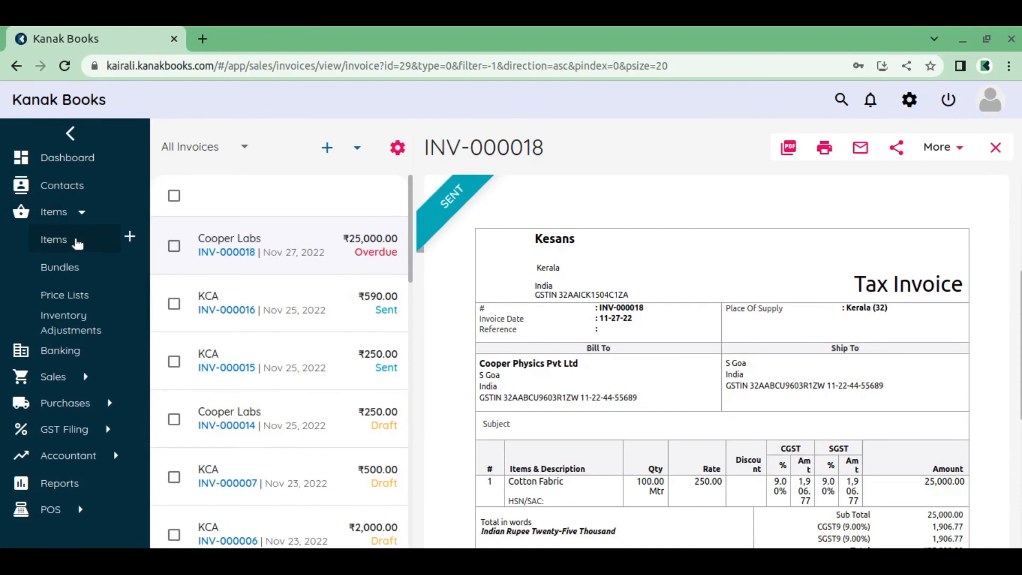
left_click(76, 242)
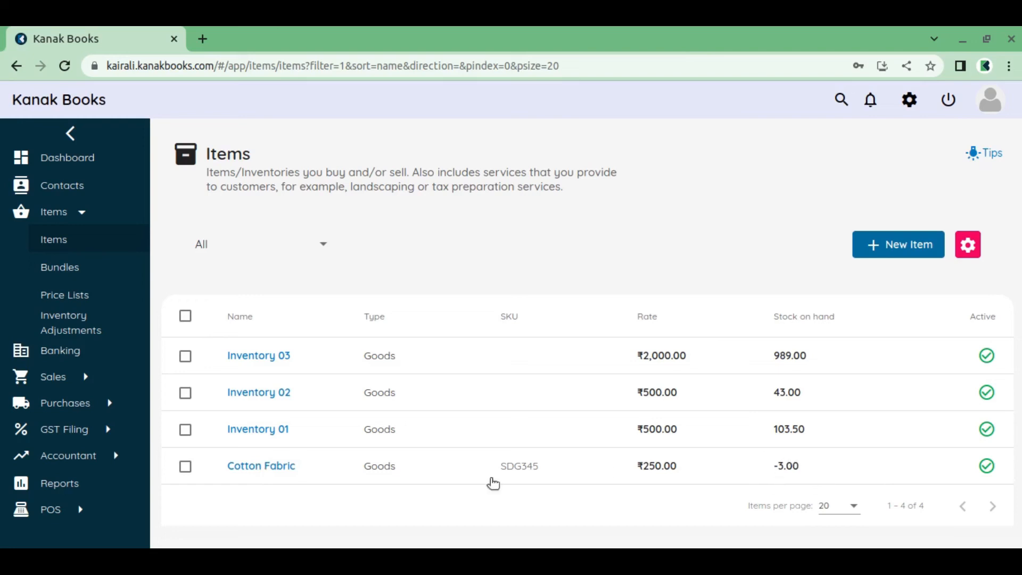
Step: Open the Cotton Fabric item from the items list and check its current stock
left_click(274, 467)
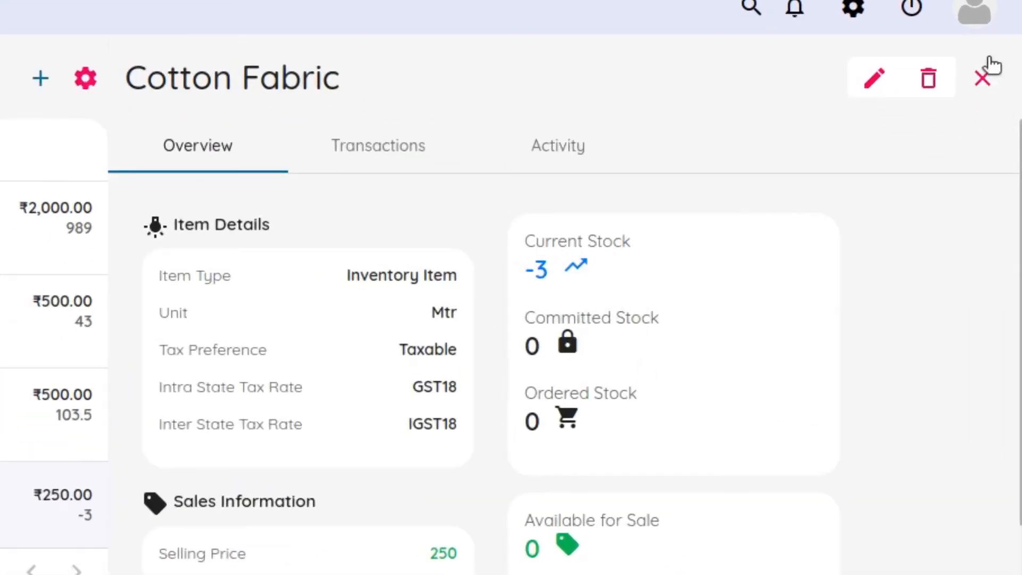
left_click(854, 9)
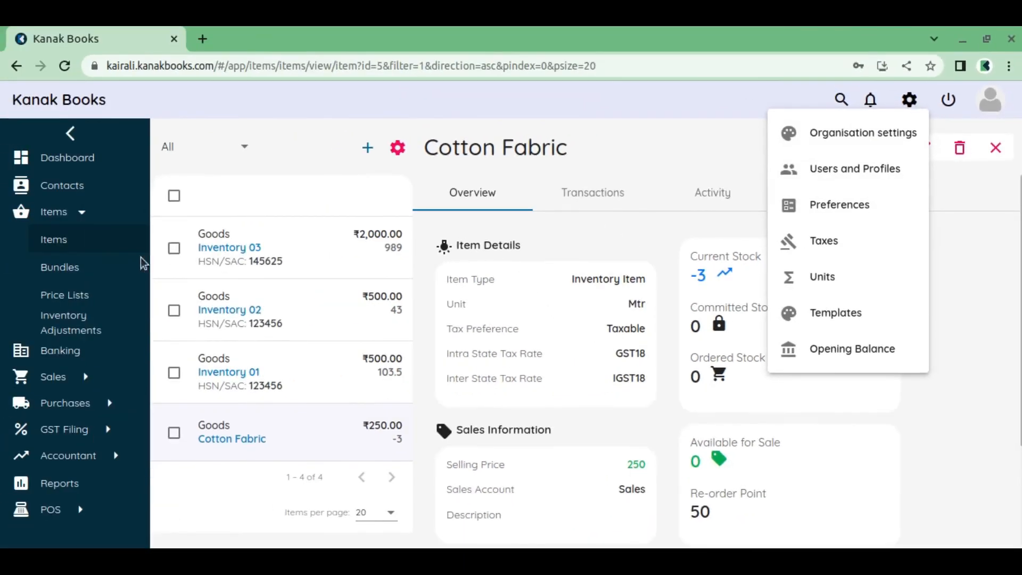
left_click(83, 250)
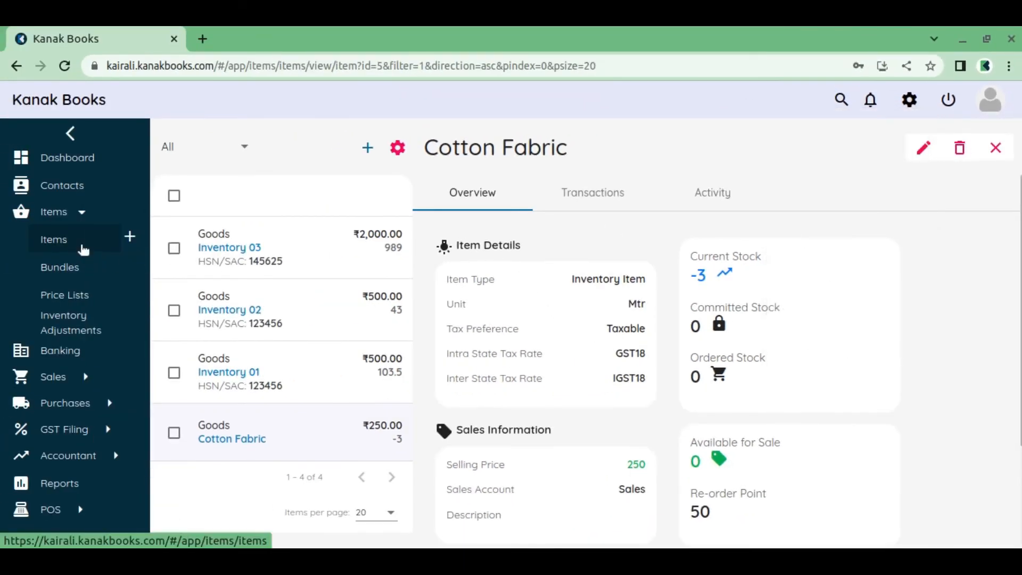
Step: Sort the invoices list by date with the newest first and delete the Cooper Labs invoice dated Nov 27, 2022
left_click(81, 376)
left_click(81, 354)
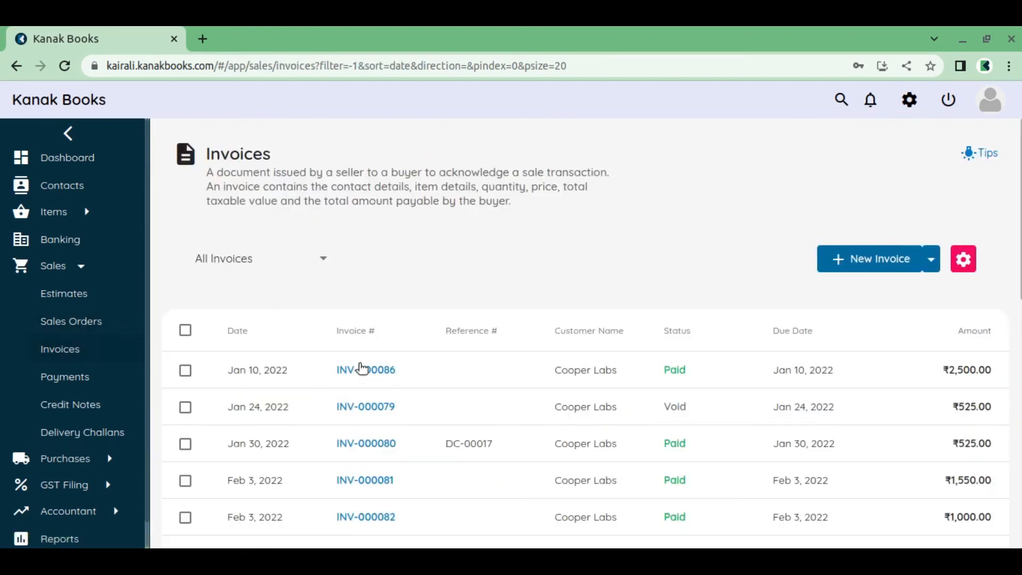
left_click(268, 336)
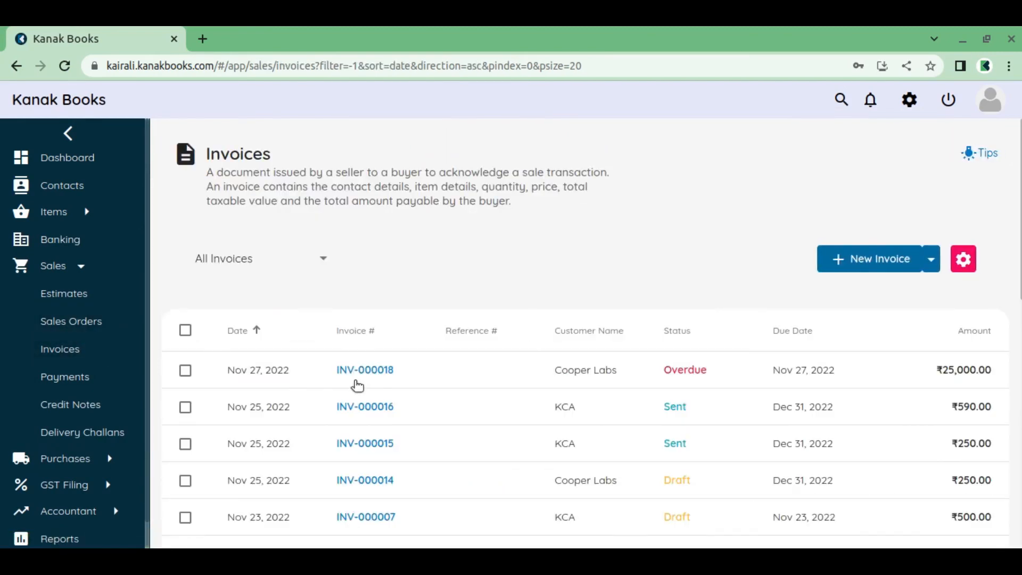
left_click(185, 370)
left_click(245, 258)
left_click(243, 292)
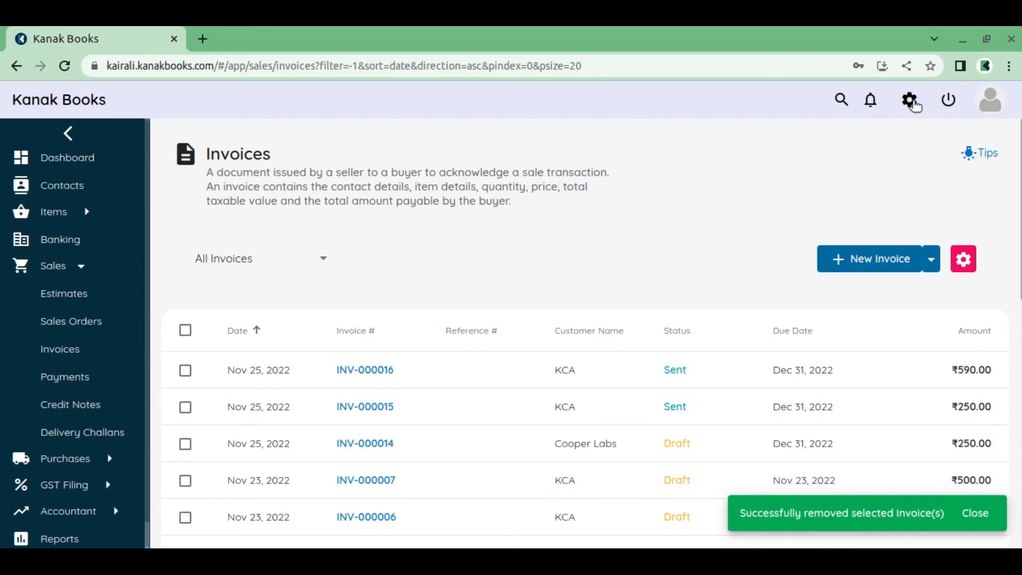
Step: Enable the Out of Stock warning for items whose stock drops below zero in the item preferences and save
left_click(911, 101)
left_click(875, 206)
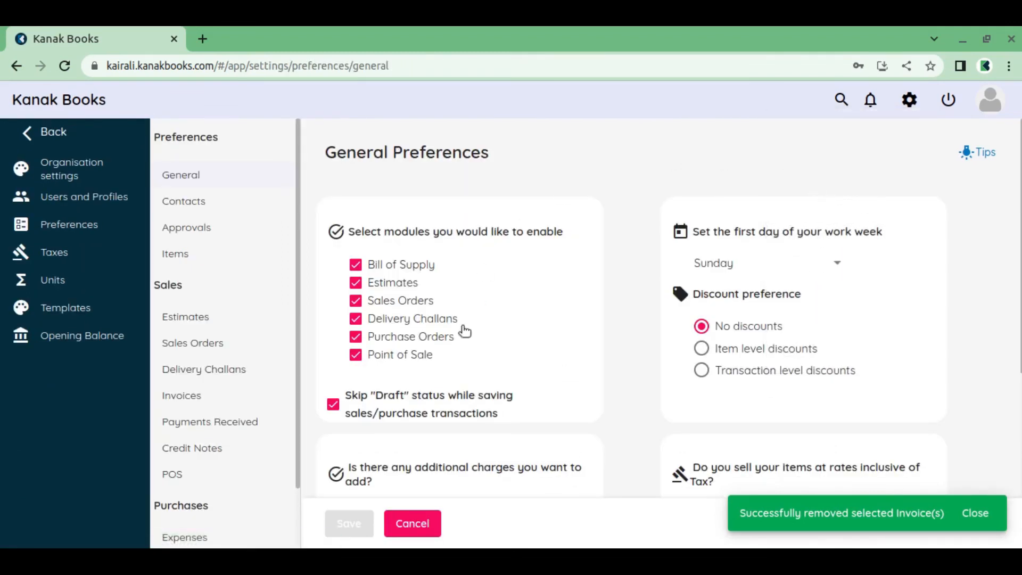
left_click(197, 254)
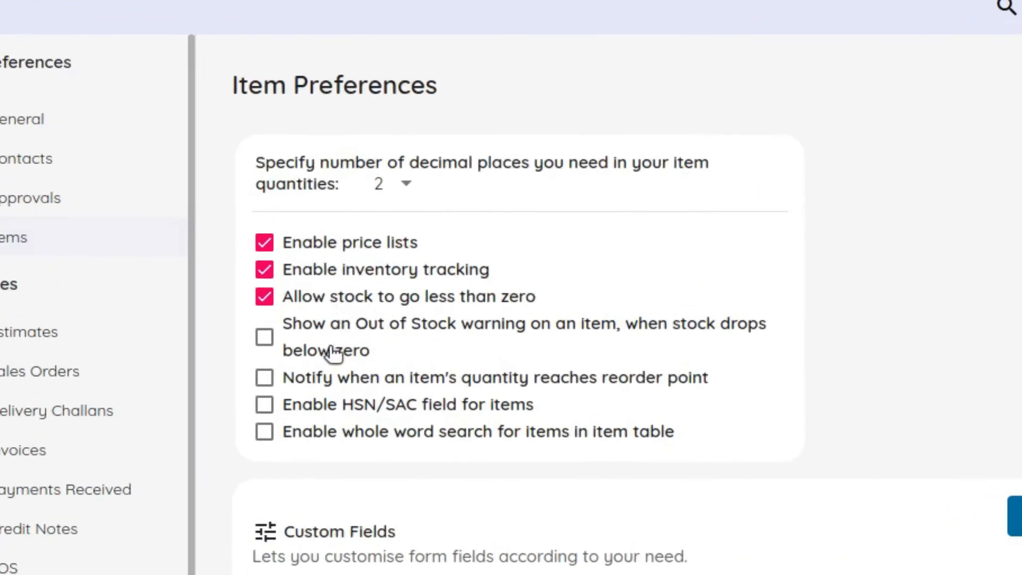
left_click(319, 350)
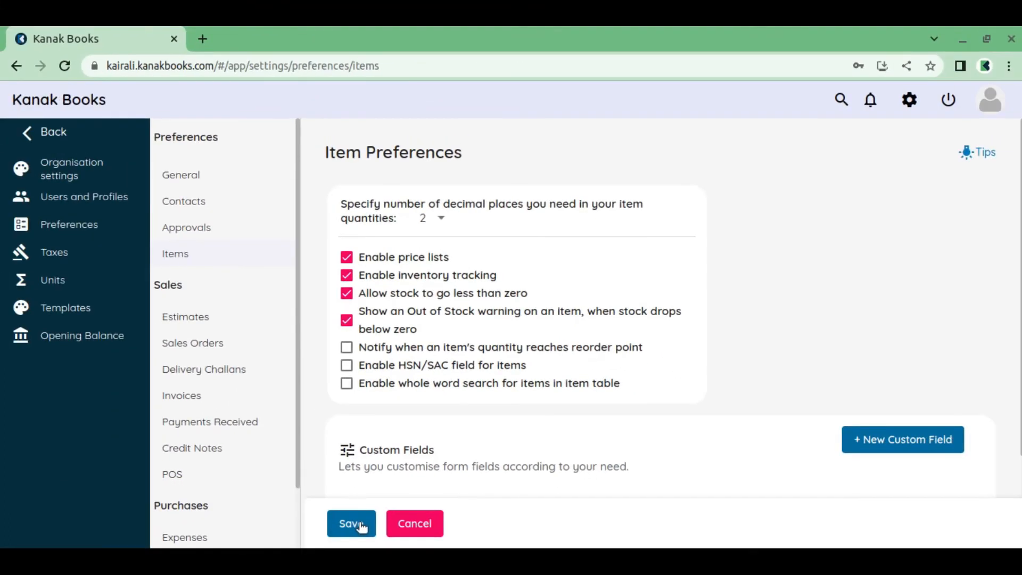
left_click(360, 525)
Step: Start a new sales invoice for Cooper Labs and add Cotton Fabric as its first line item
left_click(29, 134)
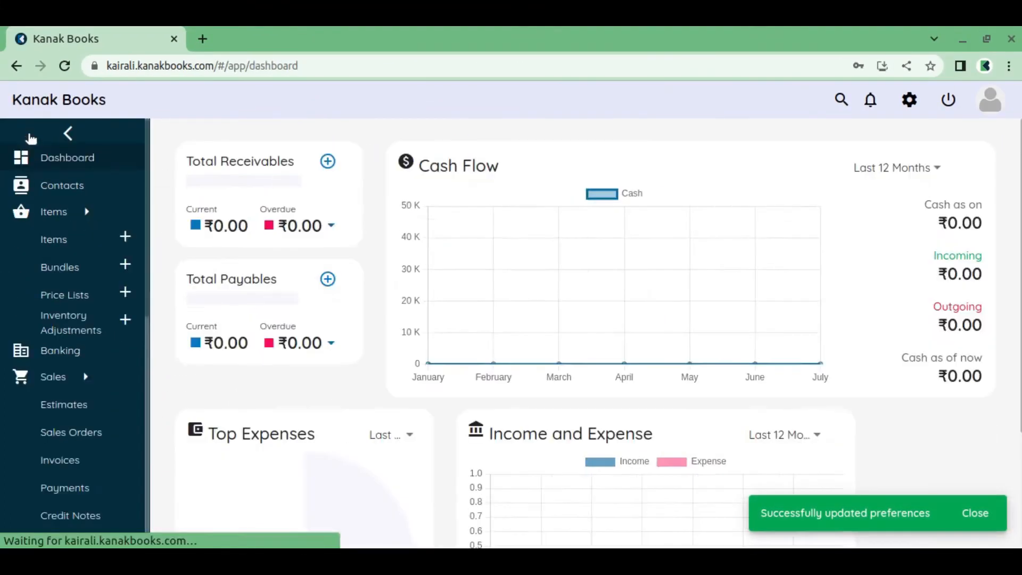
left_click(90, 264)
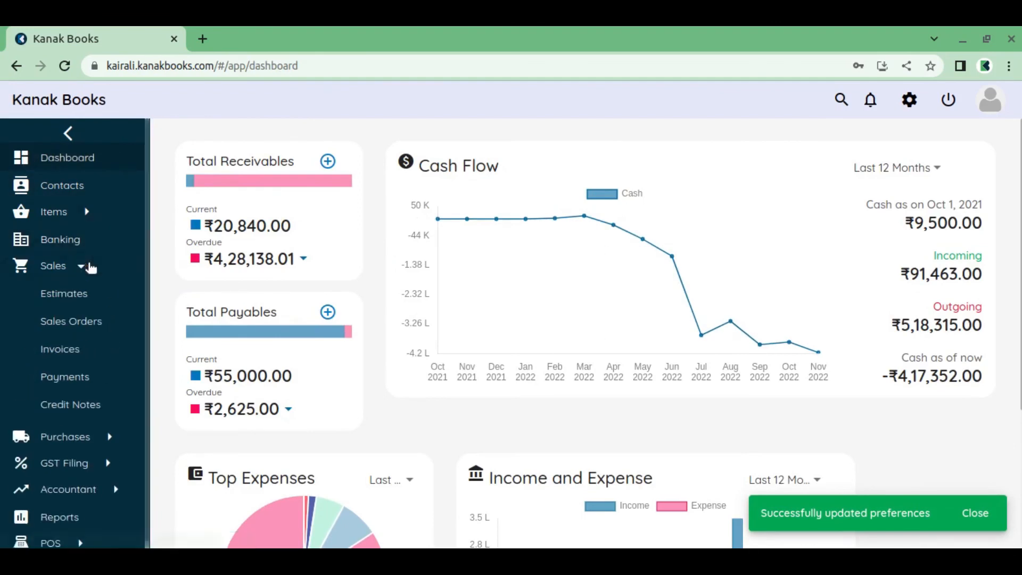
left_click(126, 347)
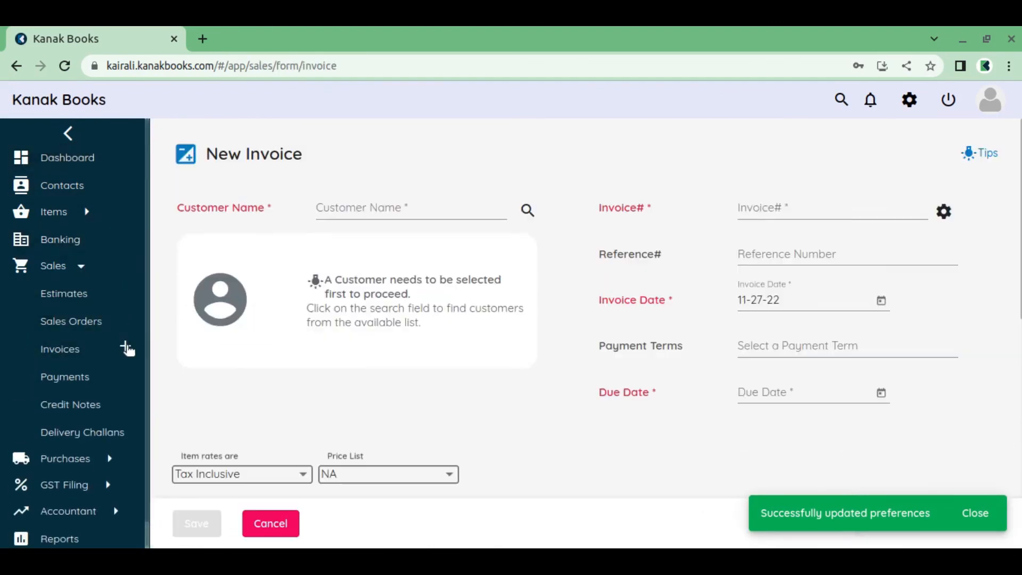
left_click(349, 216)
left_click(379, 235)
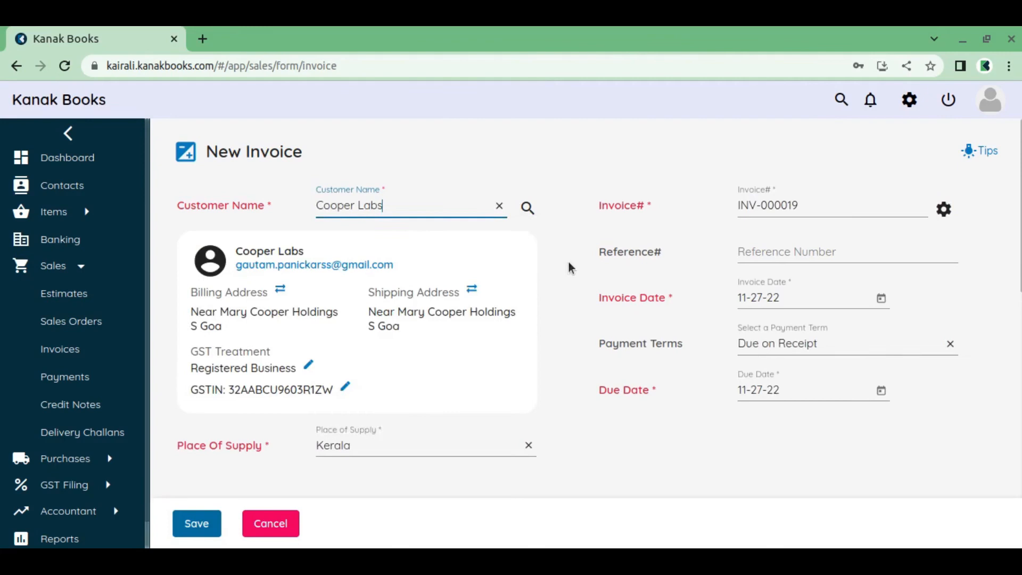
scroll(549, 266, "down", 5)
left_click(285, 356)
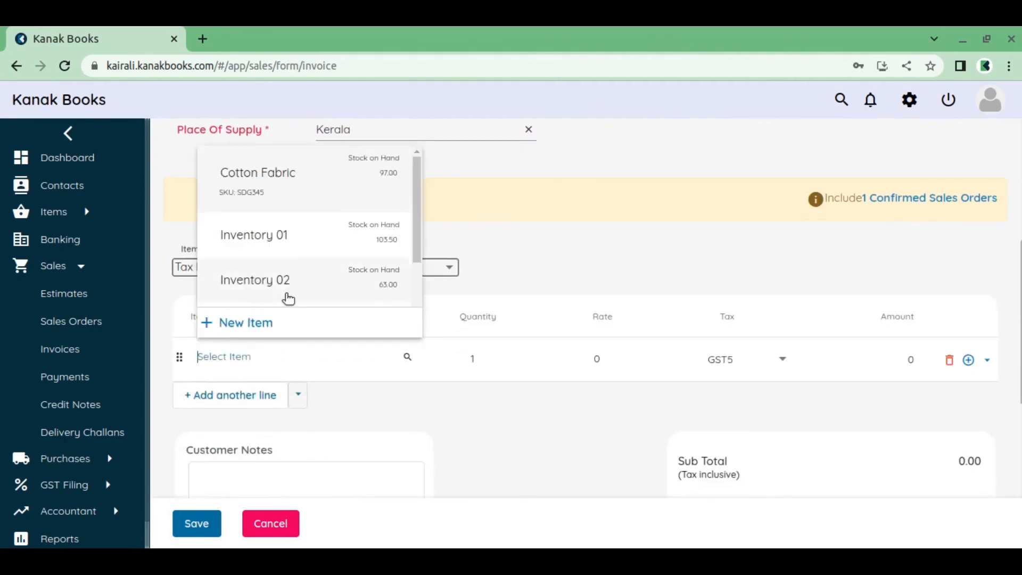
left_click(296, 203)
Step: Set the Cotton Fabric quantity to 100, save the invoice and acknowledge the stock warning
left_click(476, 357)
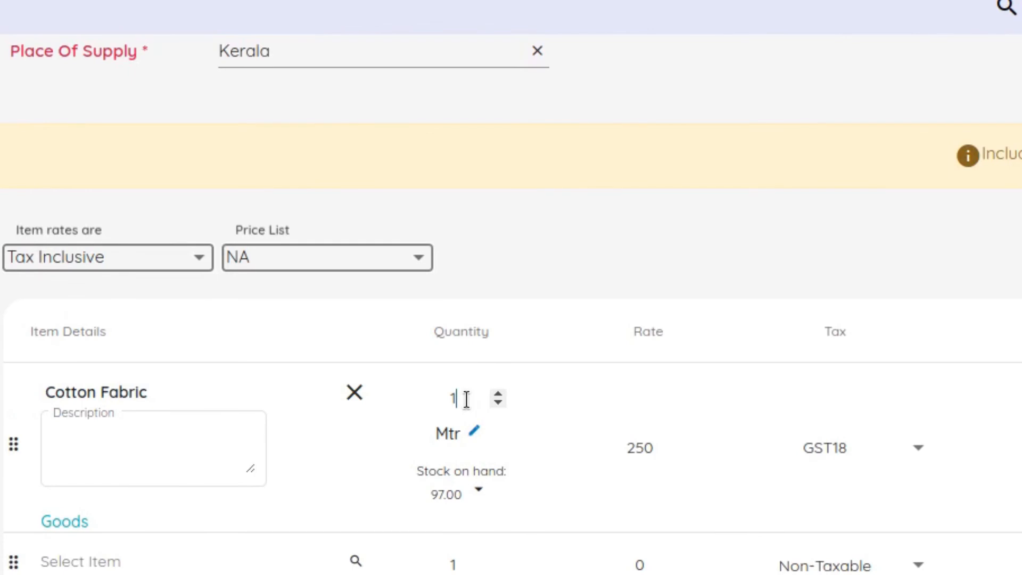
scroll(516, 446, "down", 5)
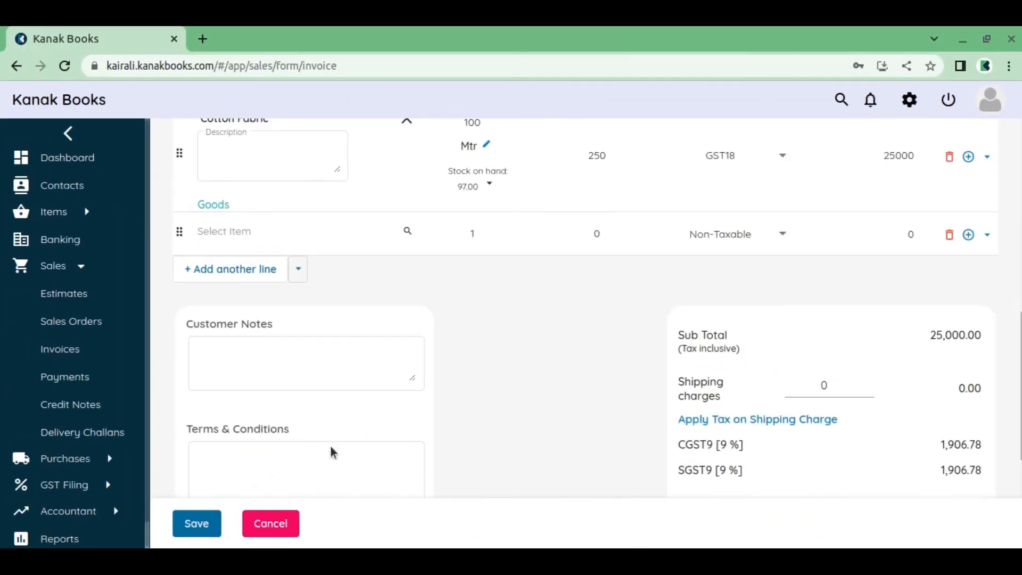
left_click(204, 529)
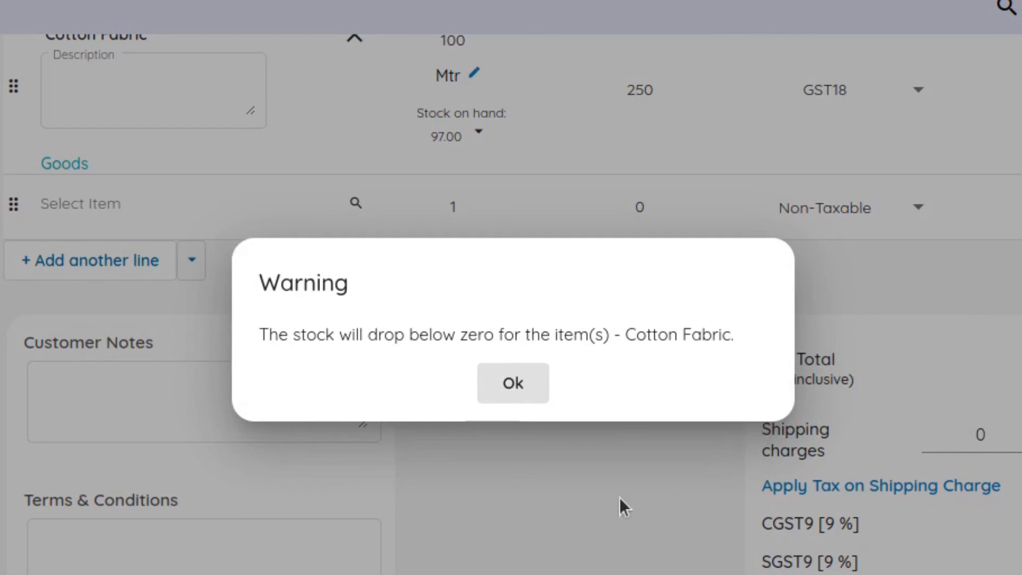
left_click(534, 387)
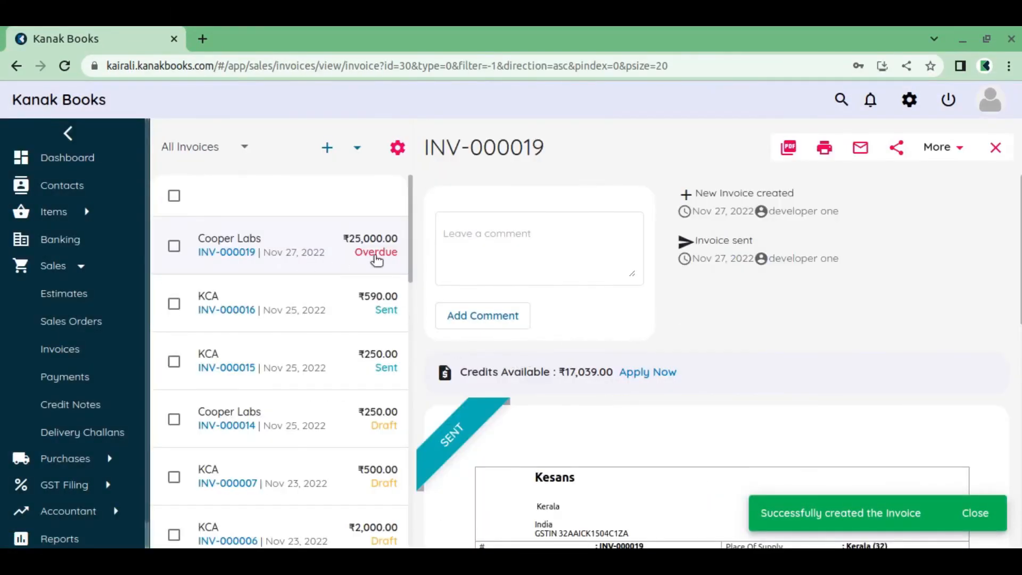
Step: Review the saved Cooper Labs invoice and delete it
scroll(859, 273, "down", 3)
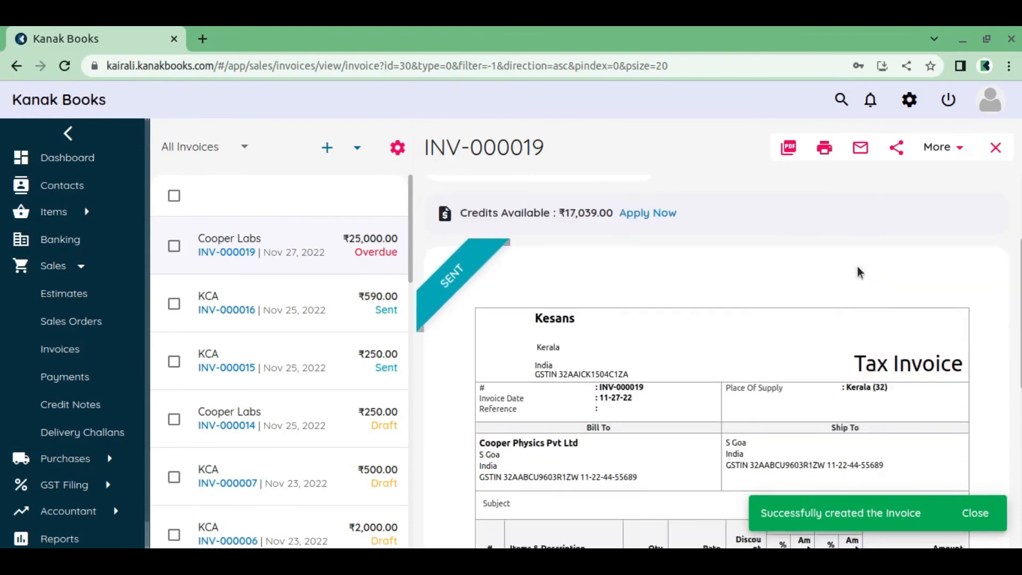
left_click(941, 149)
left_click(883, 399)
left_click(476, 365)
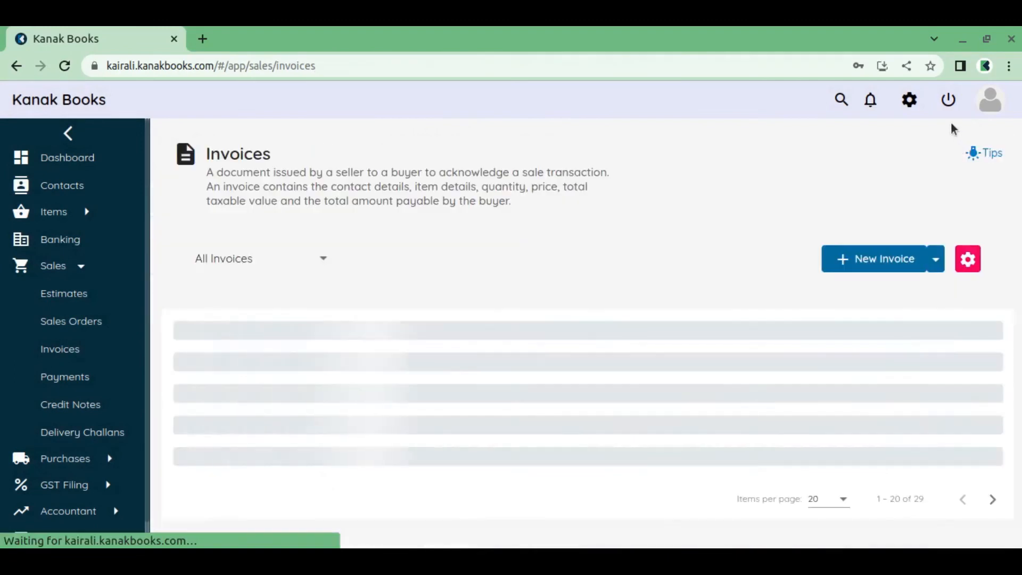
Step: Enable the HSN/SAC field for items with the 4-digit HSN Code or SAC preference and save the item preferences
left_click(910, 100)
left_click(863, 210)
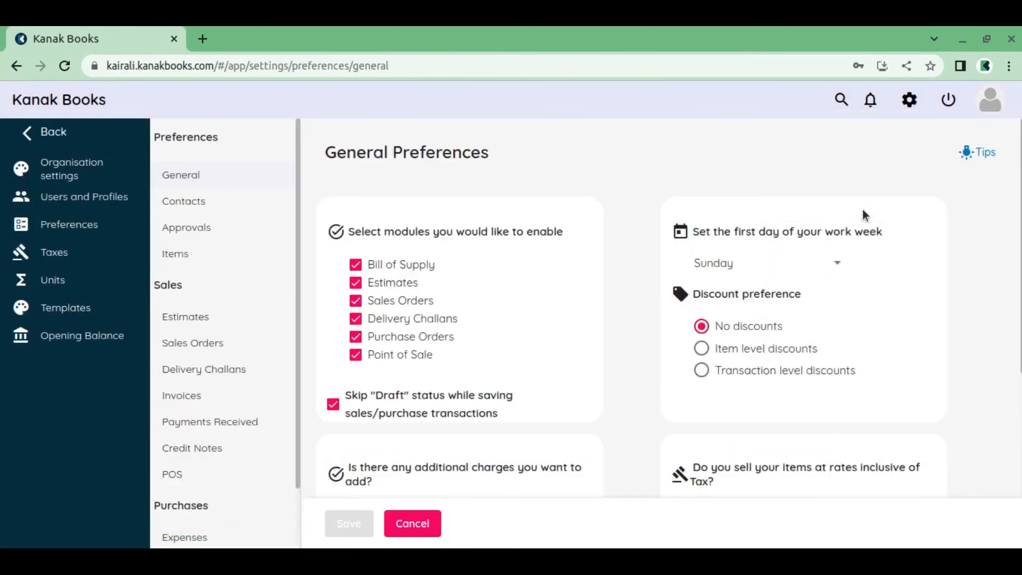
left_click(212, 254)
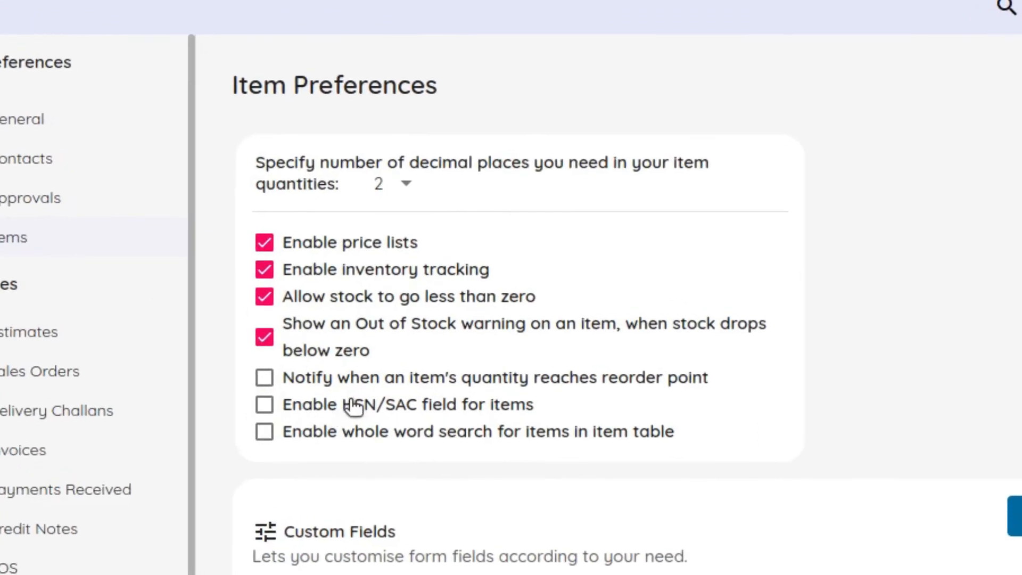
left_click(264, 404)
scroll(373, 425, "down", 3)
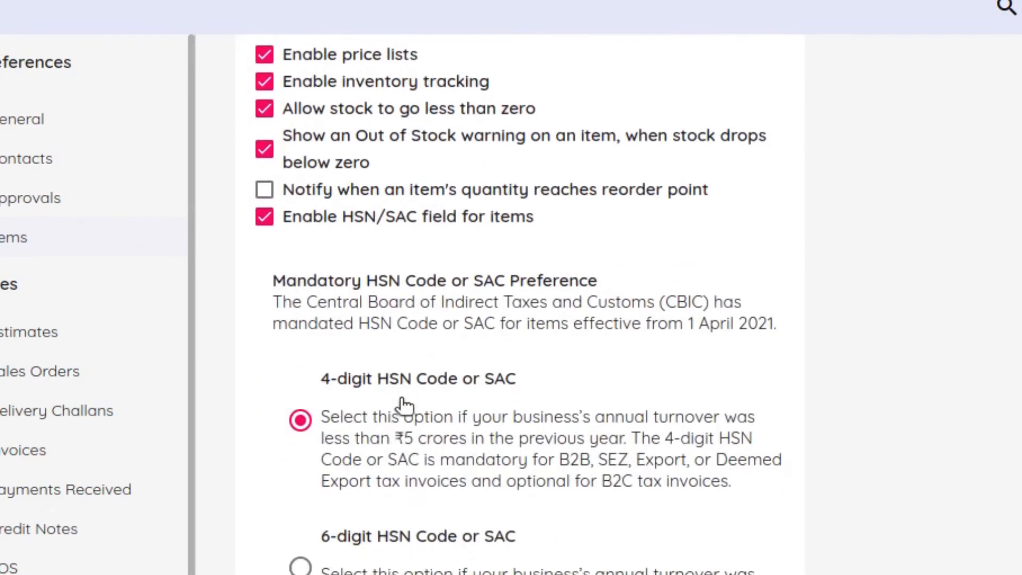
scroll(403, 405, "down", 1)
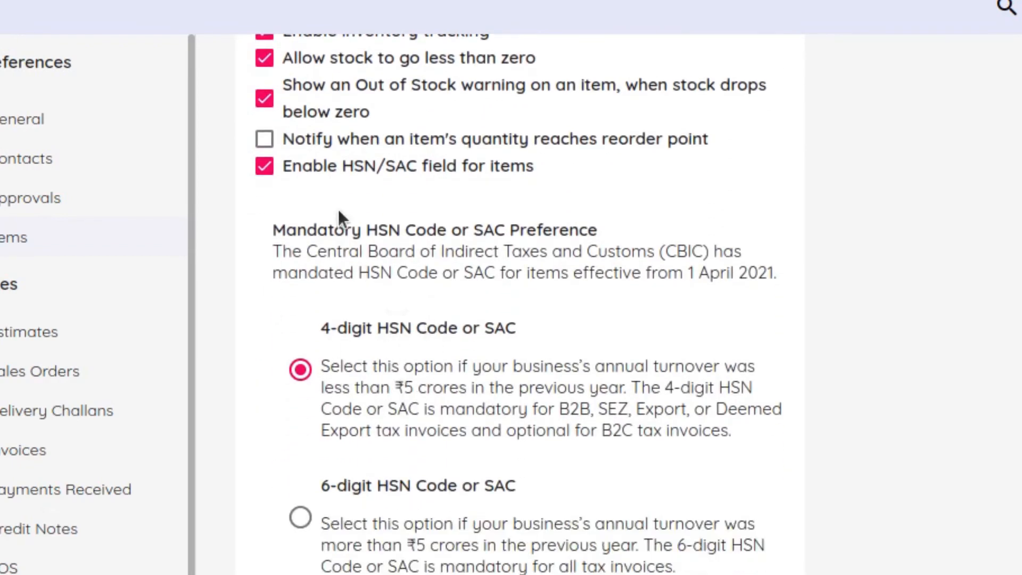
scroll(338, 212, "down", 2)
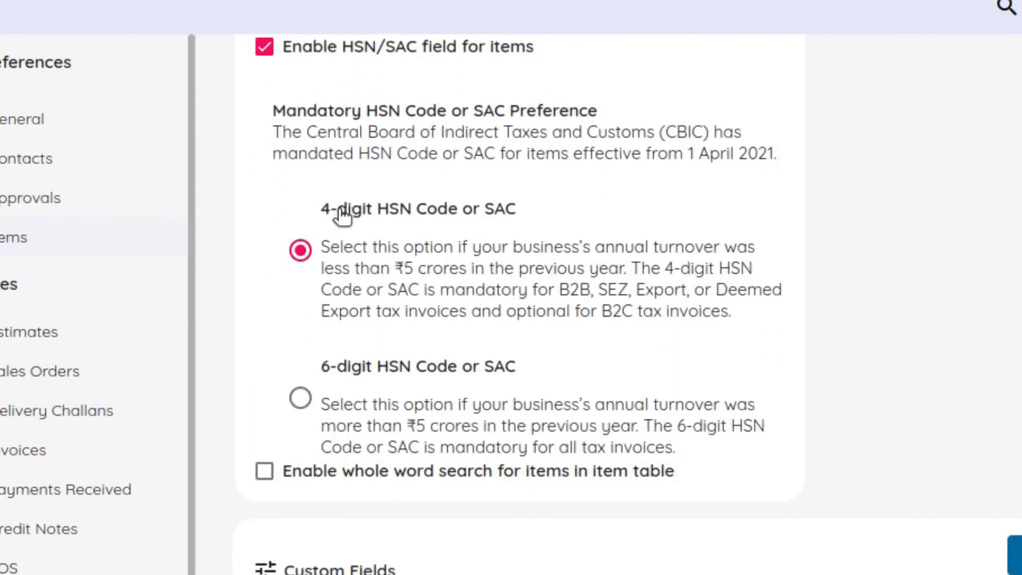
scroll(341, 156, "up", 1)
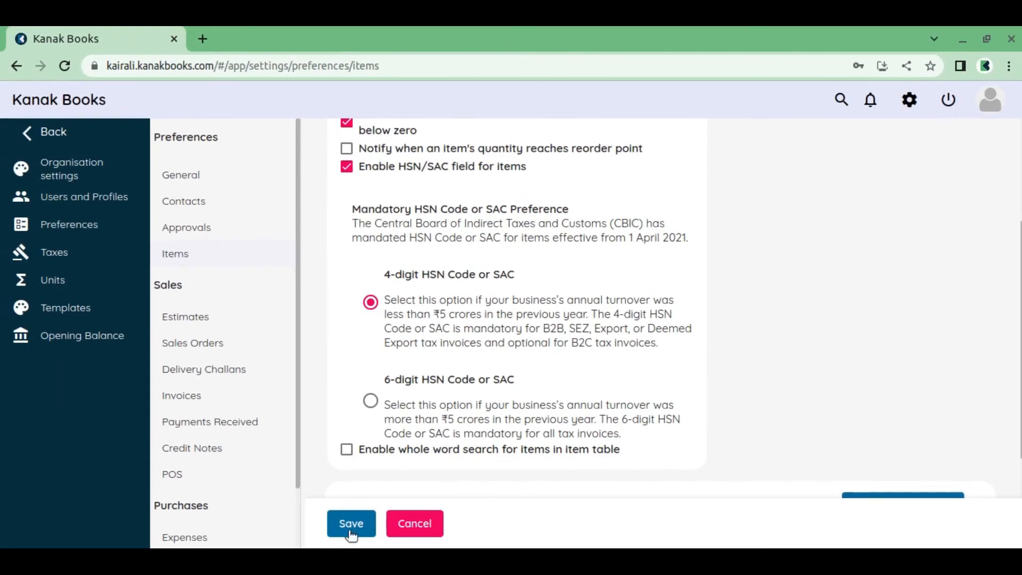
left_click(354, 526)
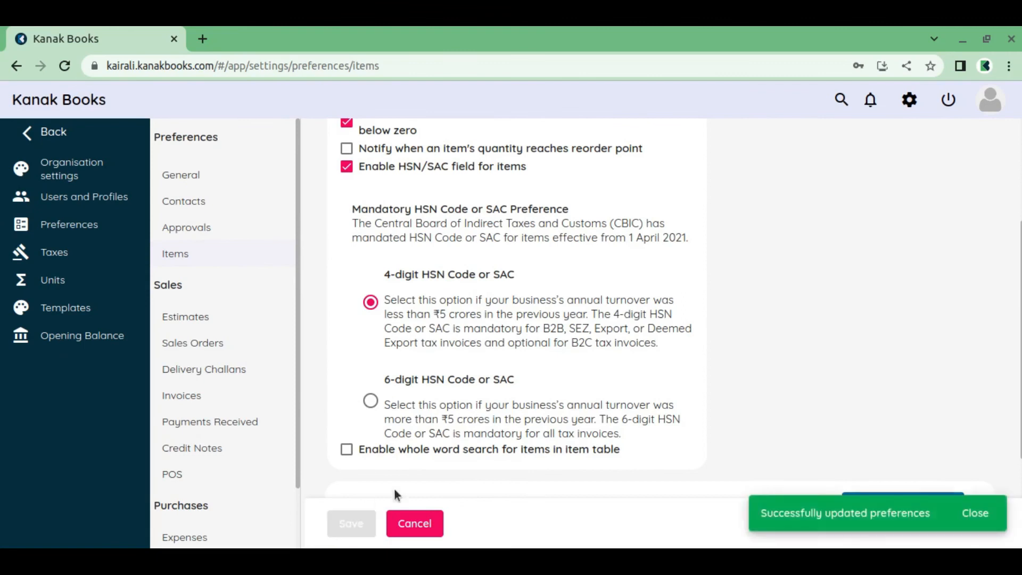
Step: Create another invoice for Cooper Labs with Cotton Fabric on the first line
left_click(53, 132)
left_click(101, 266)
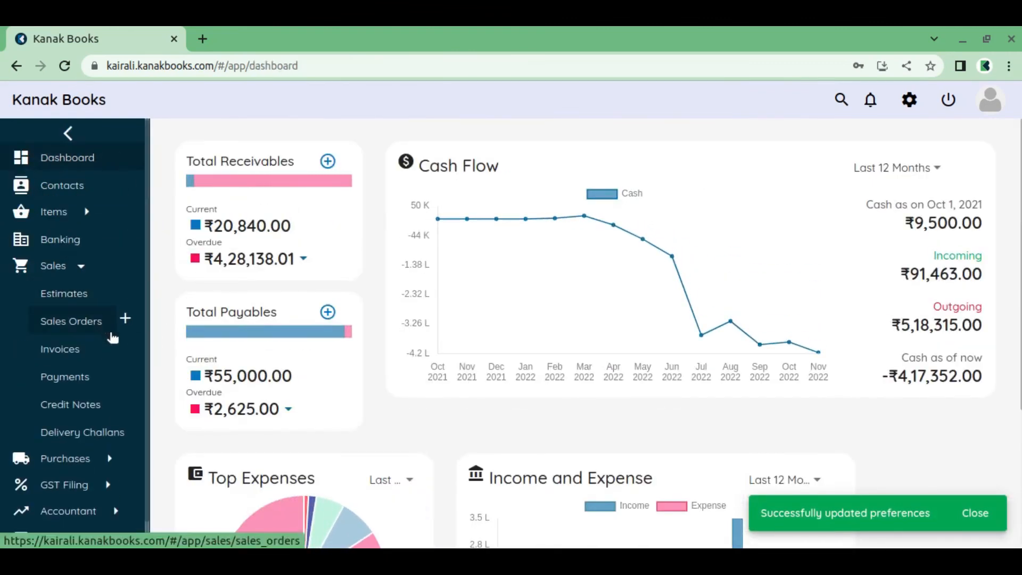
left_click(125, 348)
left_click(390, 209)
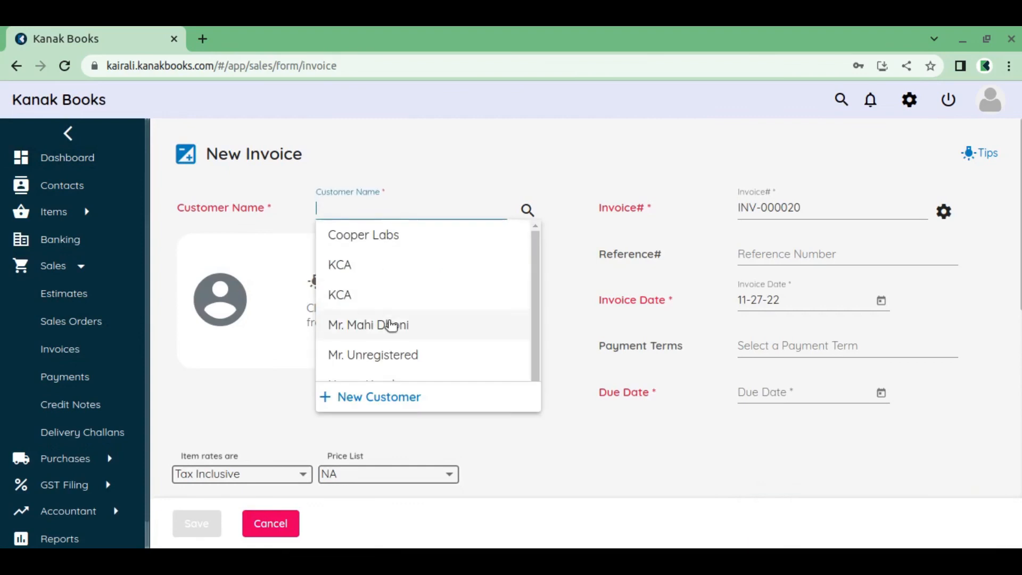
left_click(395, 245)
scroll(456, 313, "down", 6)
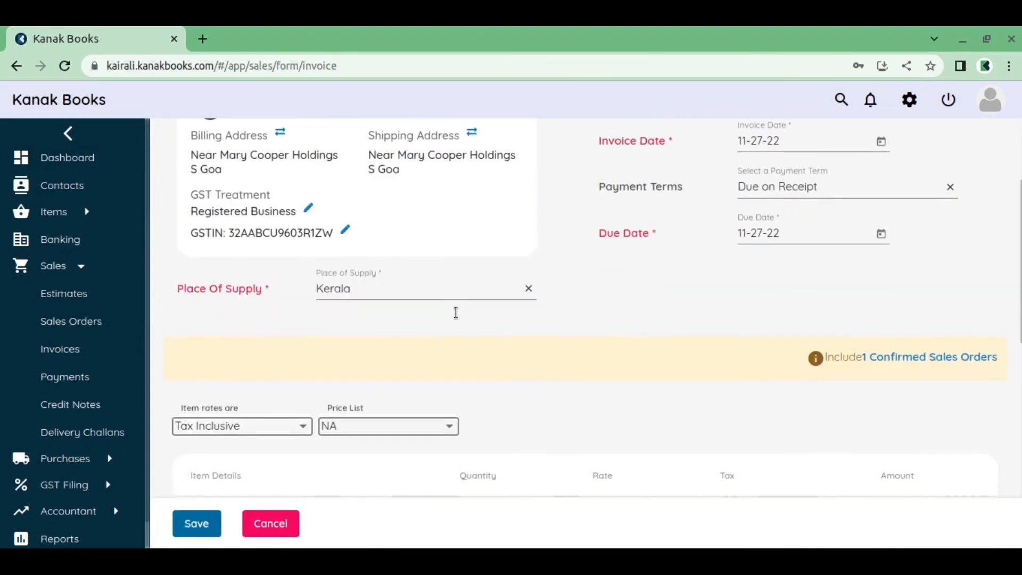
left_click(275, 317)
left_click(277, 362)
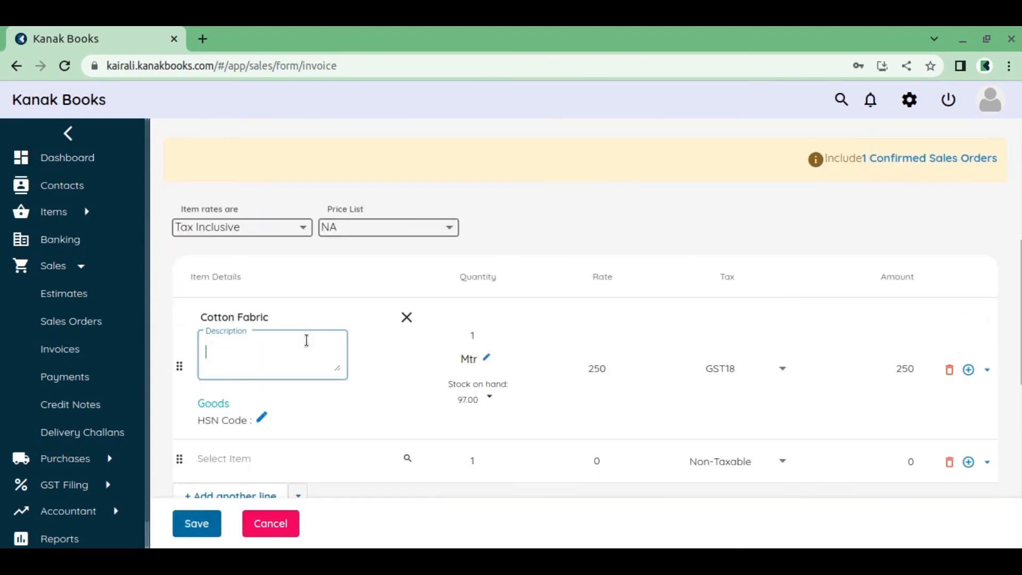
Step: Try to save the invoice without an HSN code for Cotton Fabric, and go back to its item line
scroll(314, 336, "down", 2)
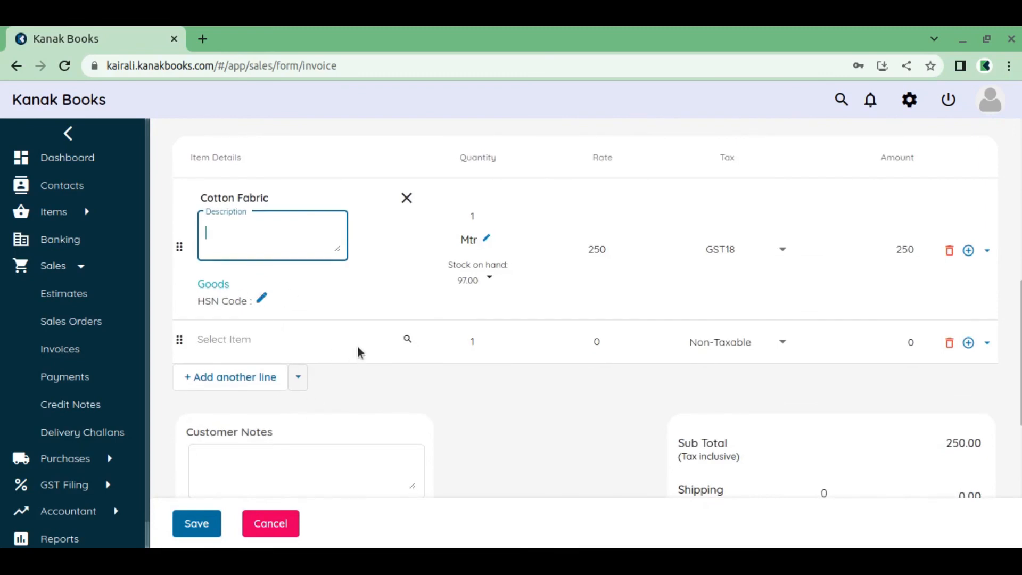
scroll(468, 342, "down", 5)
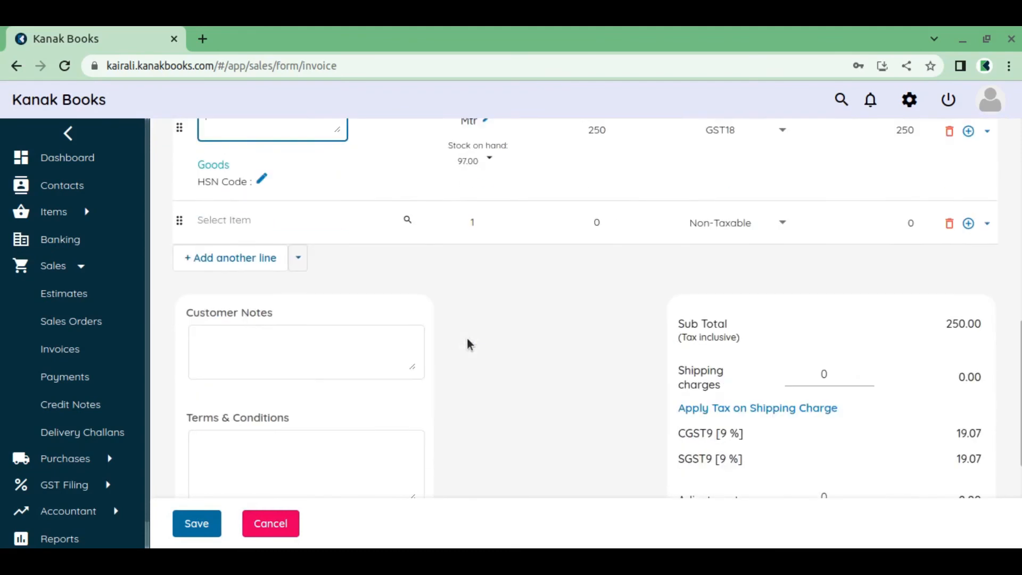
scroll(224, 523, "up", 1)
left_click(198, 524)
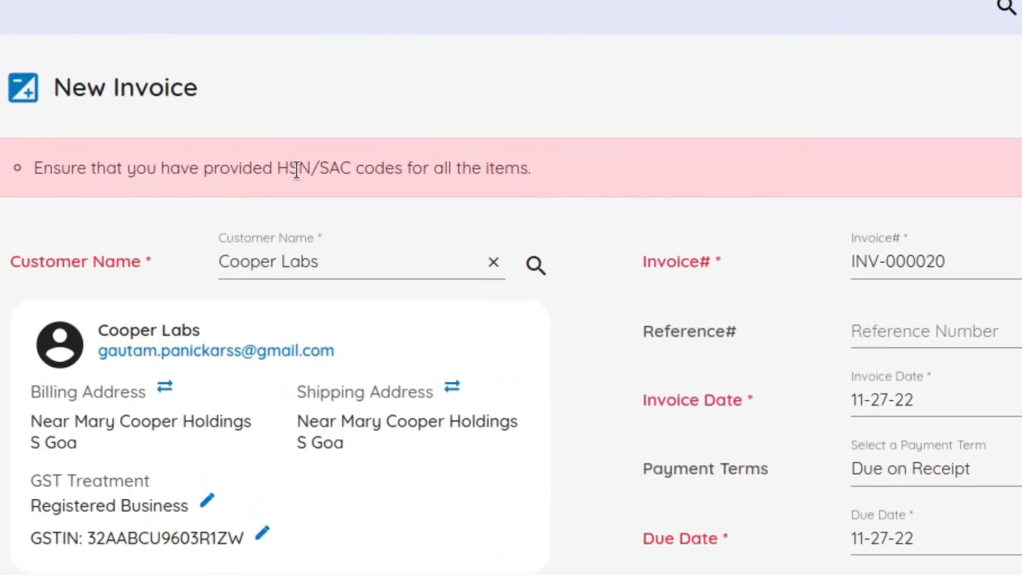
scroll(532, 174, "down", 10)
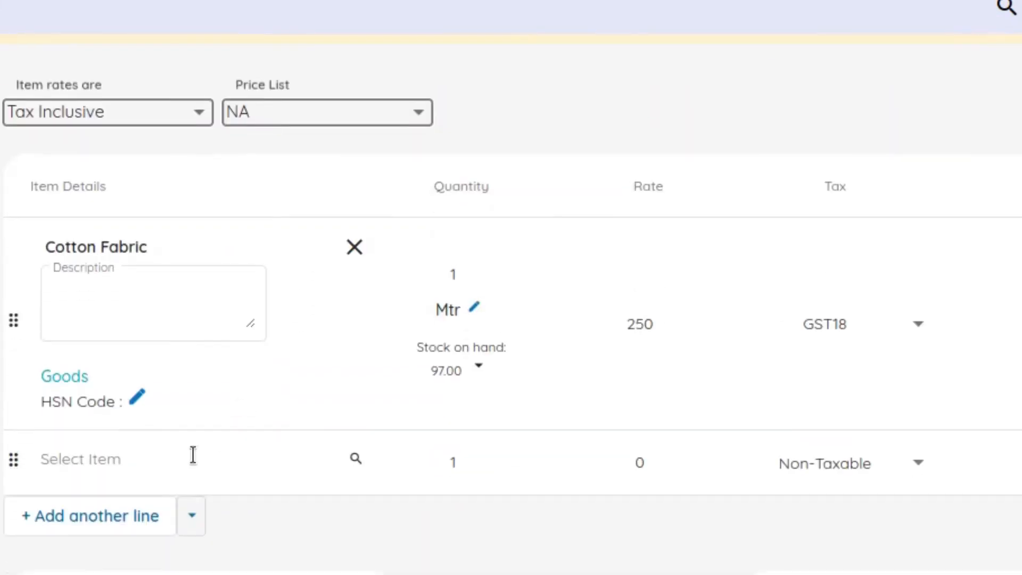
Step: Enter 12 as the HSN code of the Cotton Fabric line and try to save the invoice
left_click(139, 400)
left_click(186, 511)
type("1")
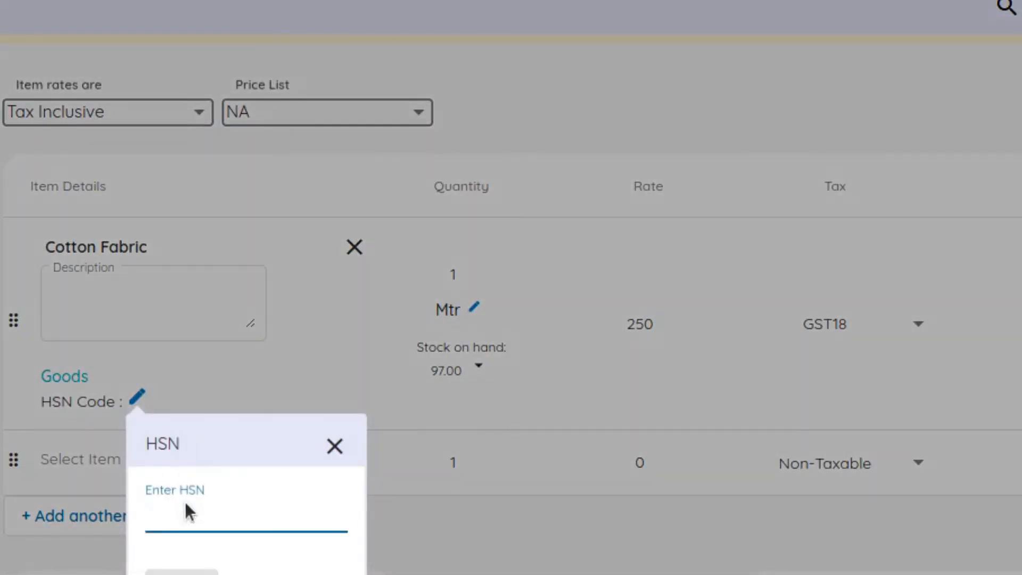
type("2")
left_click(192, 548)
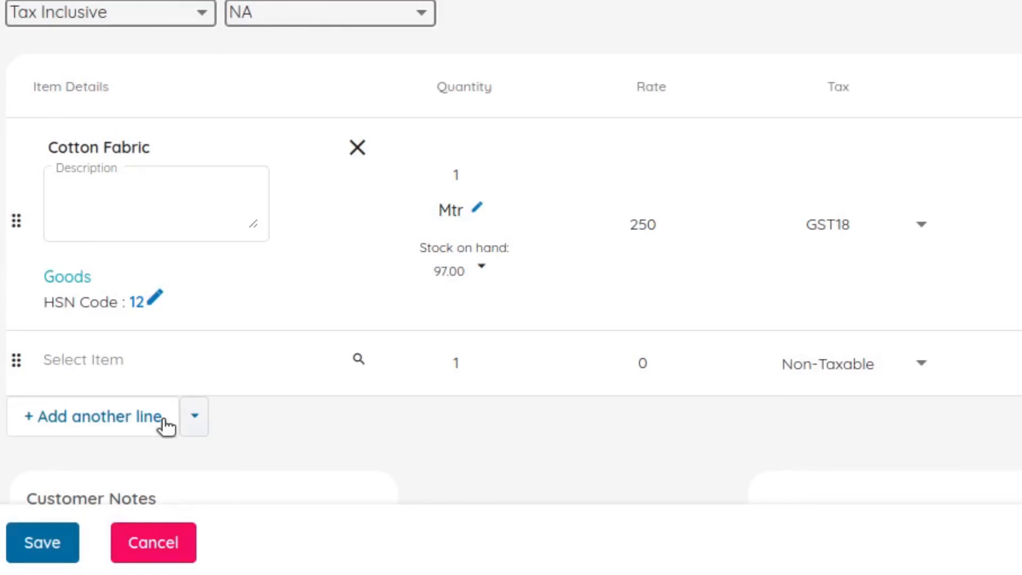
left_click(54, 542)
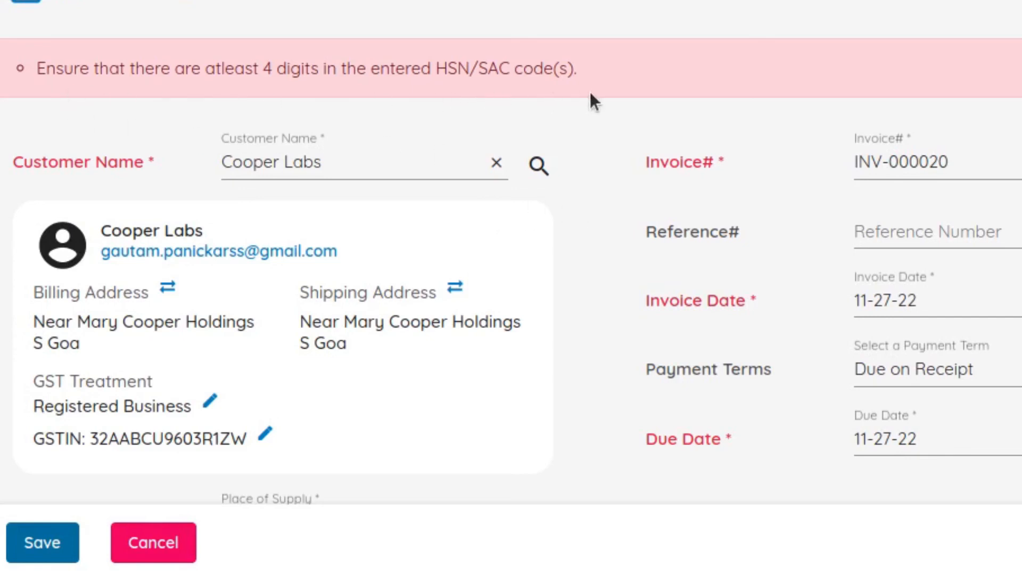
Step: Set the HSN code of the Cotton Fabric line to 1234 and save the invoice
scroll(570, 285, "down", 5)
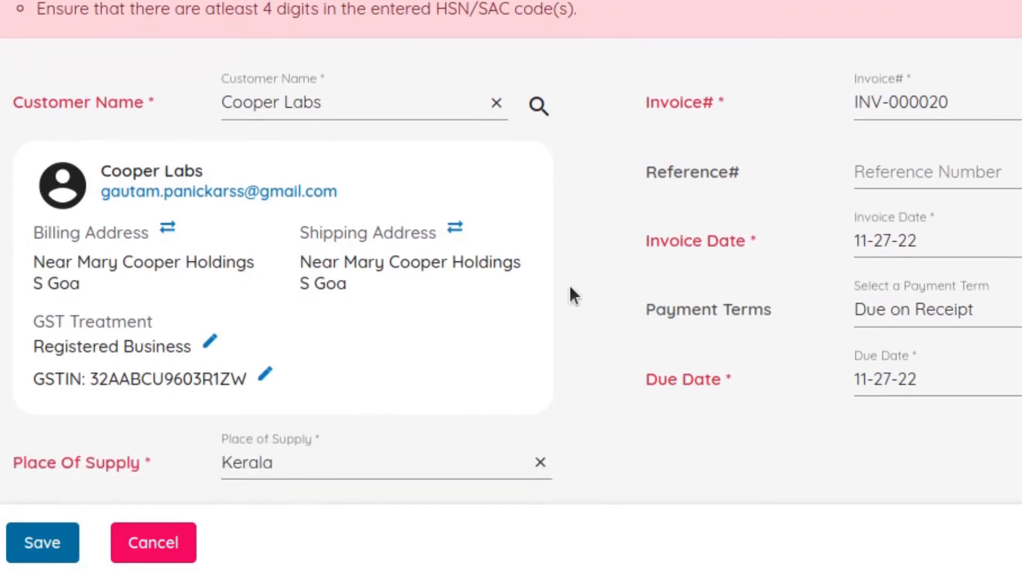
scroll(568, 284, "down", 5)
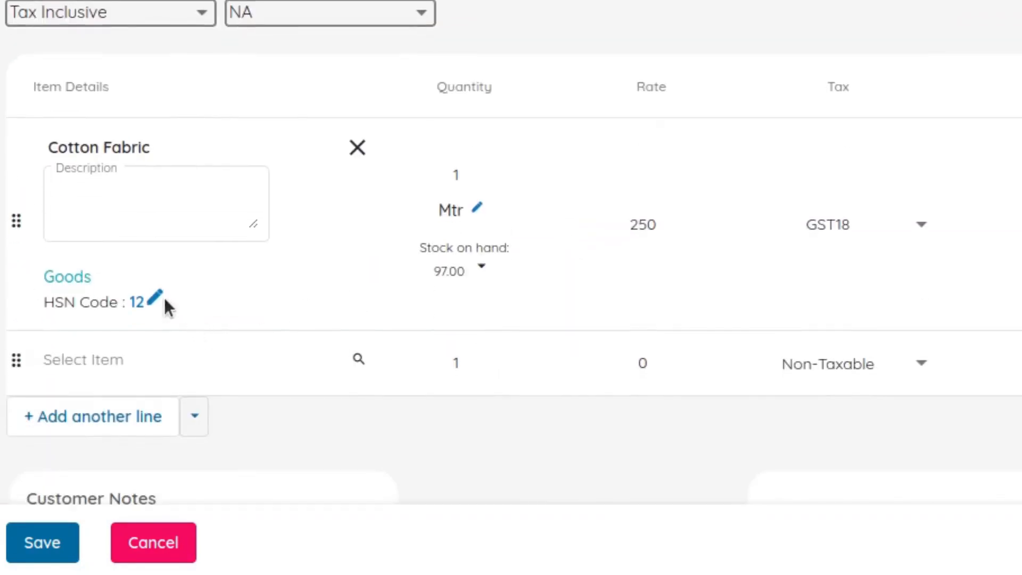
left_click(155, 298)
left_click(211, 411)
type("3.4")
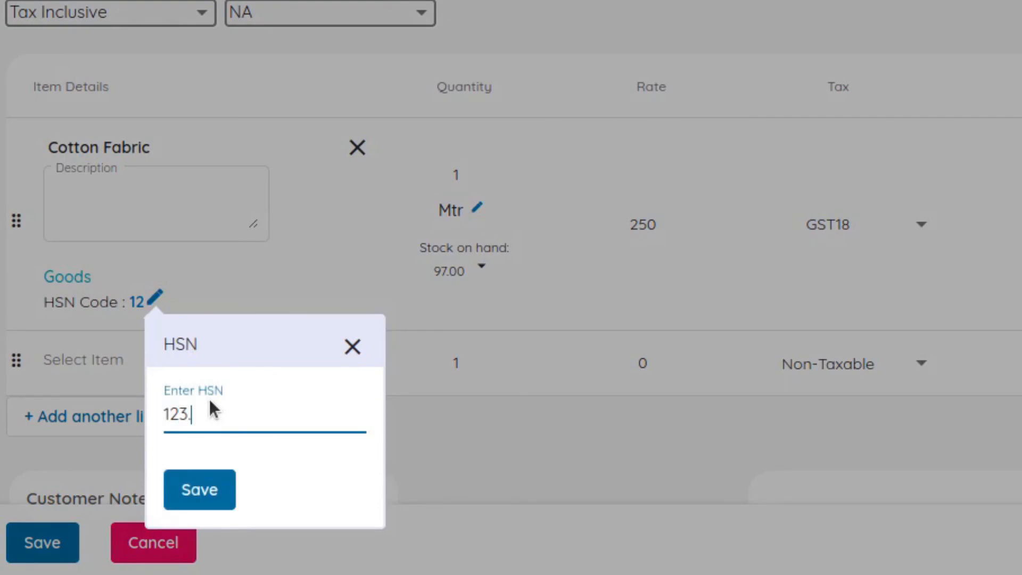
key("BackSpace")
key("BackSpace")
type("4")
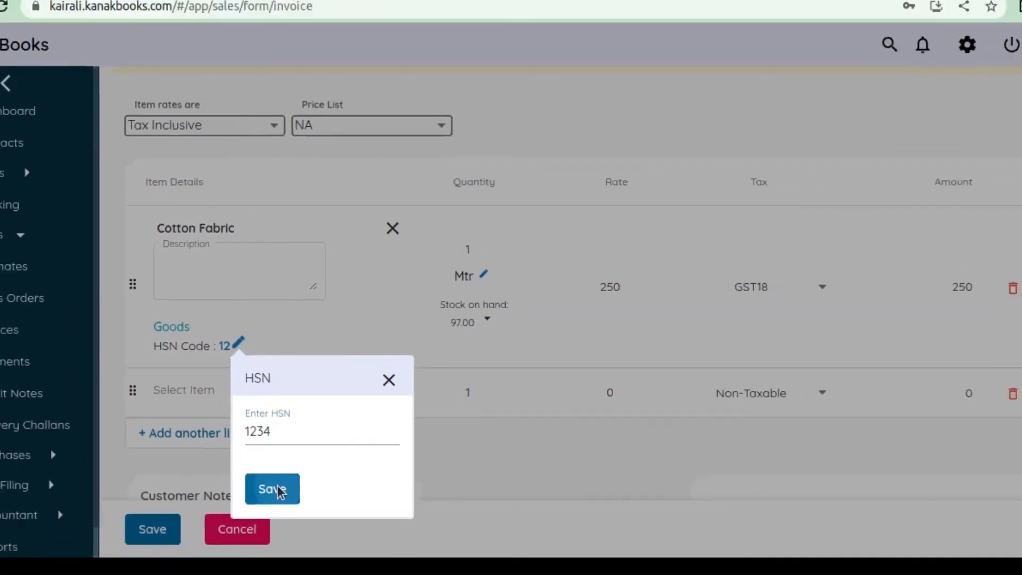
left_click(281, 493)
left_click(159, 530)
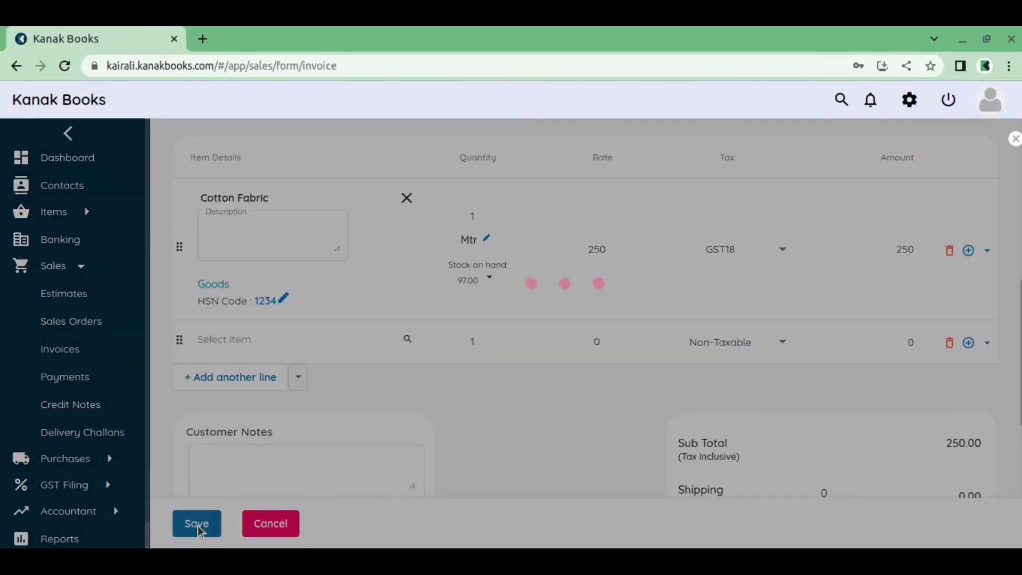